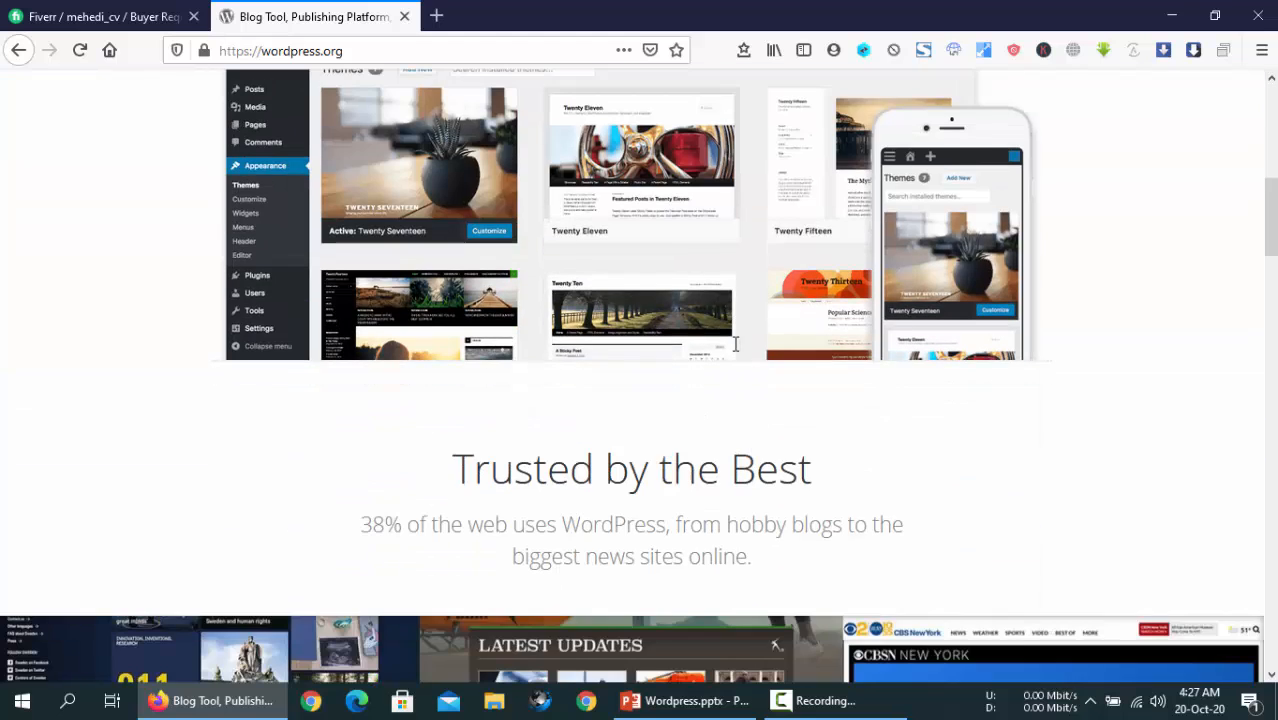
- Go to WordPress.org's Get WordPress page and scroll down to the Download WordPress 5.5.1 button
{"action": "scroll", "coordinate": [735, 345], "scroll_direction": "up", "scroll_amount": 7}
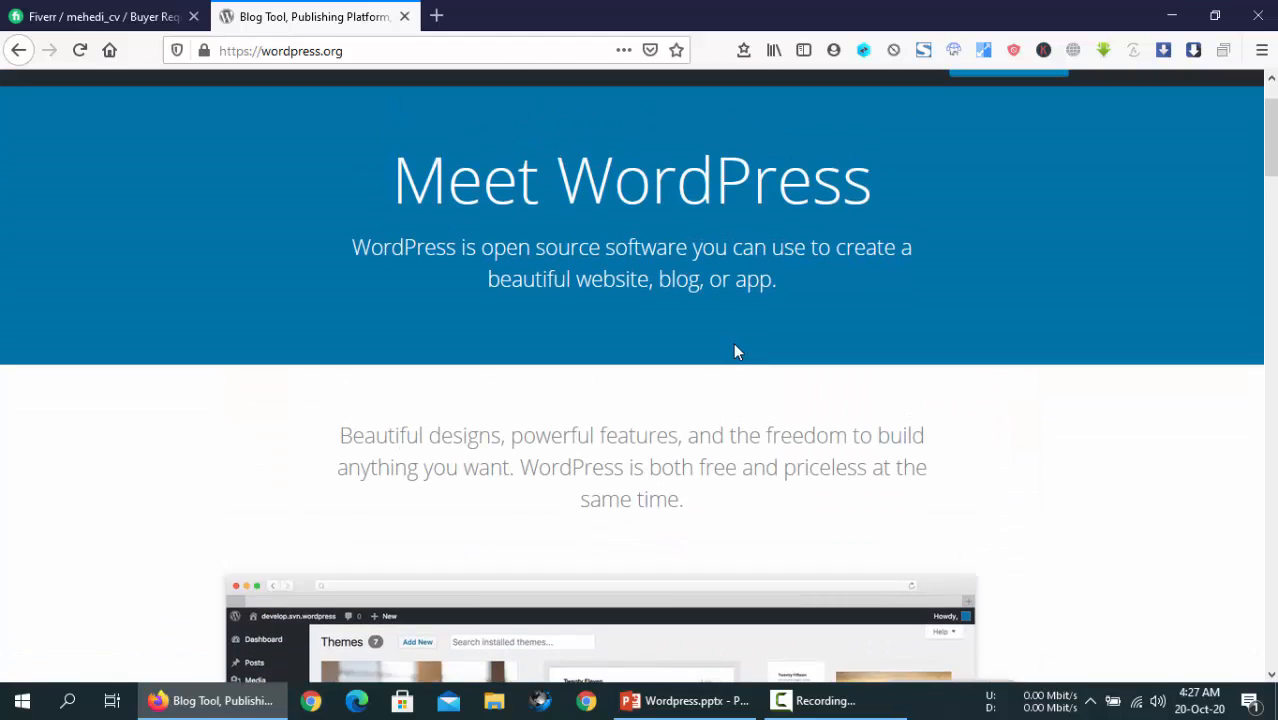
{"action": "scroll", "coordinate": [735, 351], "scroll_direction": "up", "scroll_amount": 1}
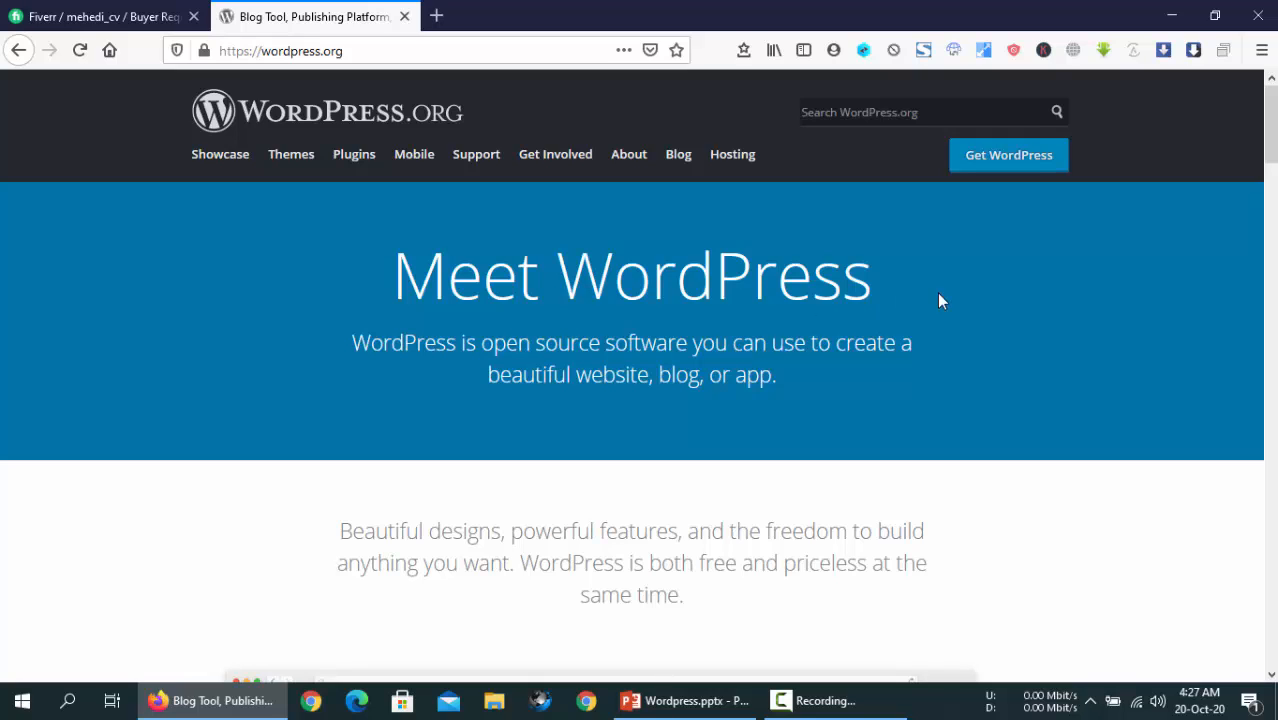
{"action": "left_click", "coordinate": [1012, 168]}
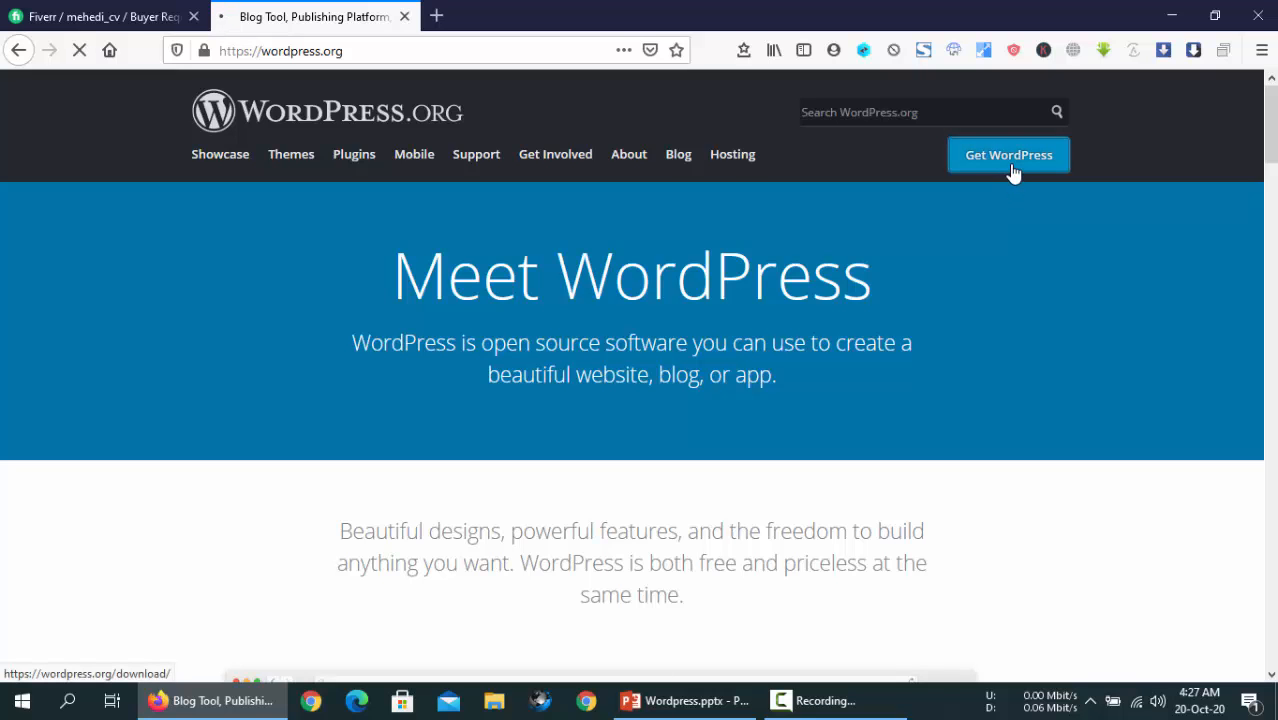
{"action": "scroll", "coordinate": [807, 385], "scroll_direction": "down", "scroll_amount": 3}
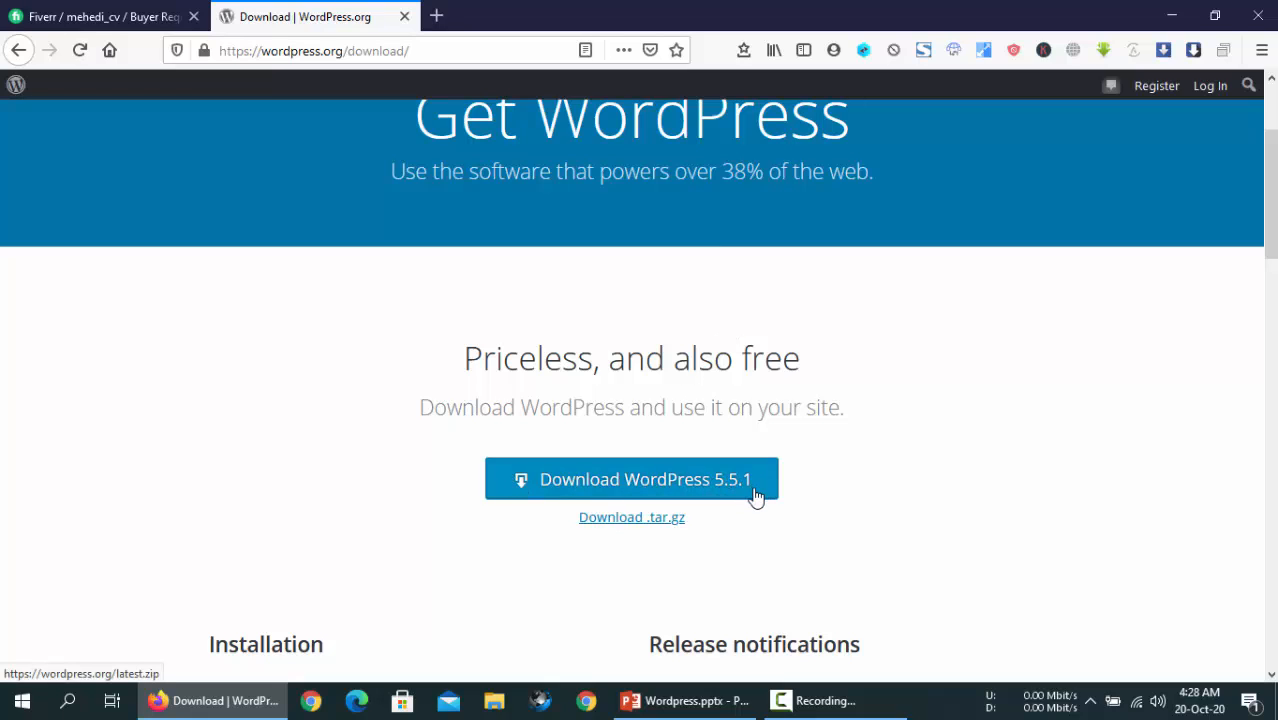
- Download wordpress-5.5.1.zip with Internet Download Manager and dismiss the thank-you popup
{"action": "left_click", "coordinate": [621, 490]}
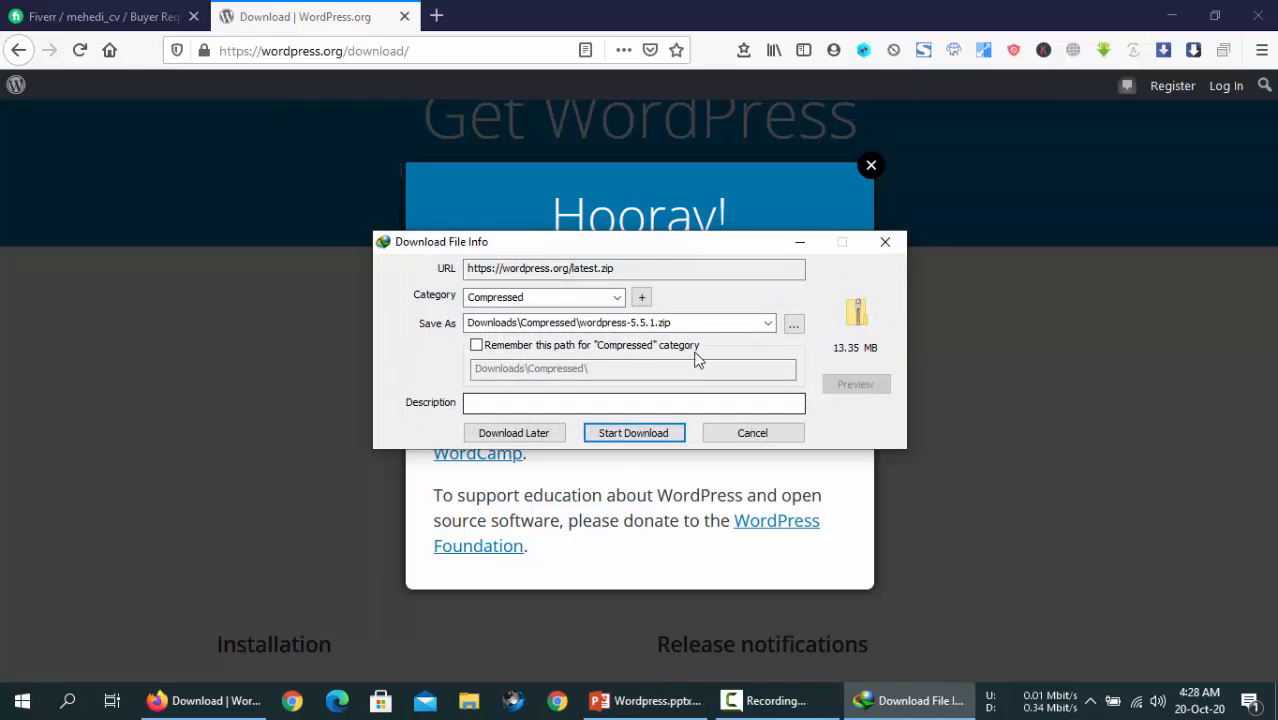
{"action": "left_click", "coordinate": [643, 440]}
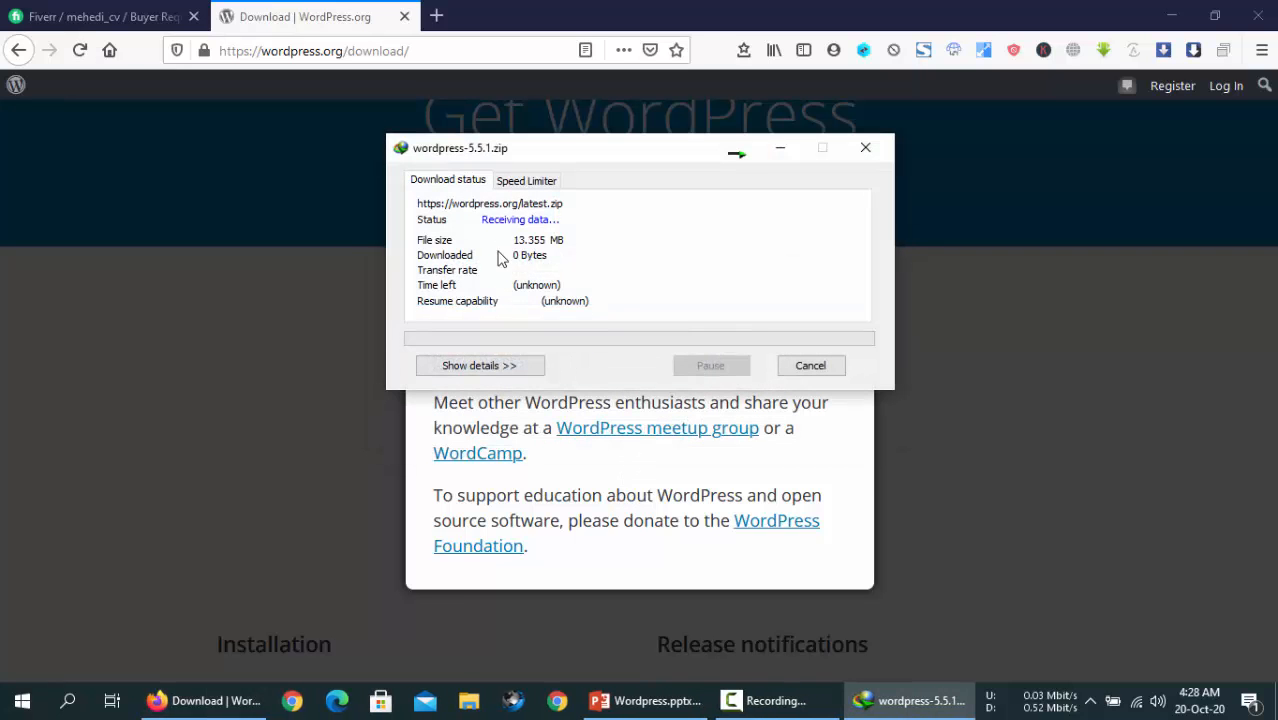
{"action": "left_click_drag", "start_coordinate": [560, 158], "coordinate": [594, 197]}
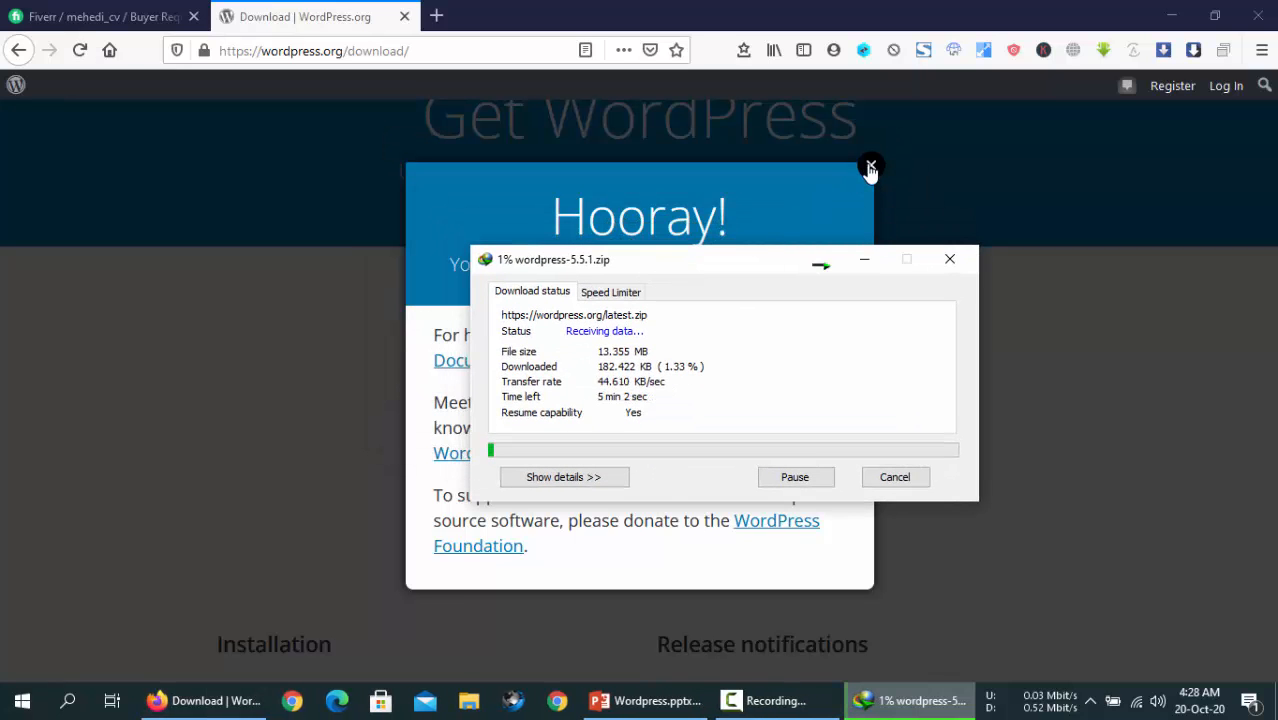
{"action": "left_click", "coordinate": [870, 165]}
{"action": "left_click", "coordinate": [888, 698]}
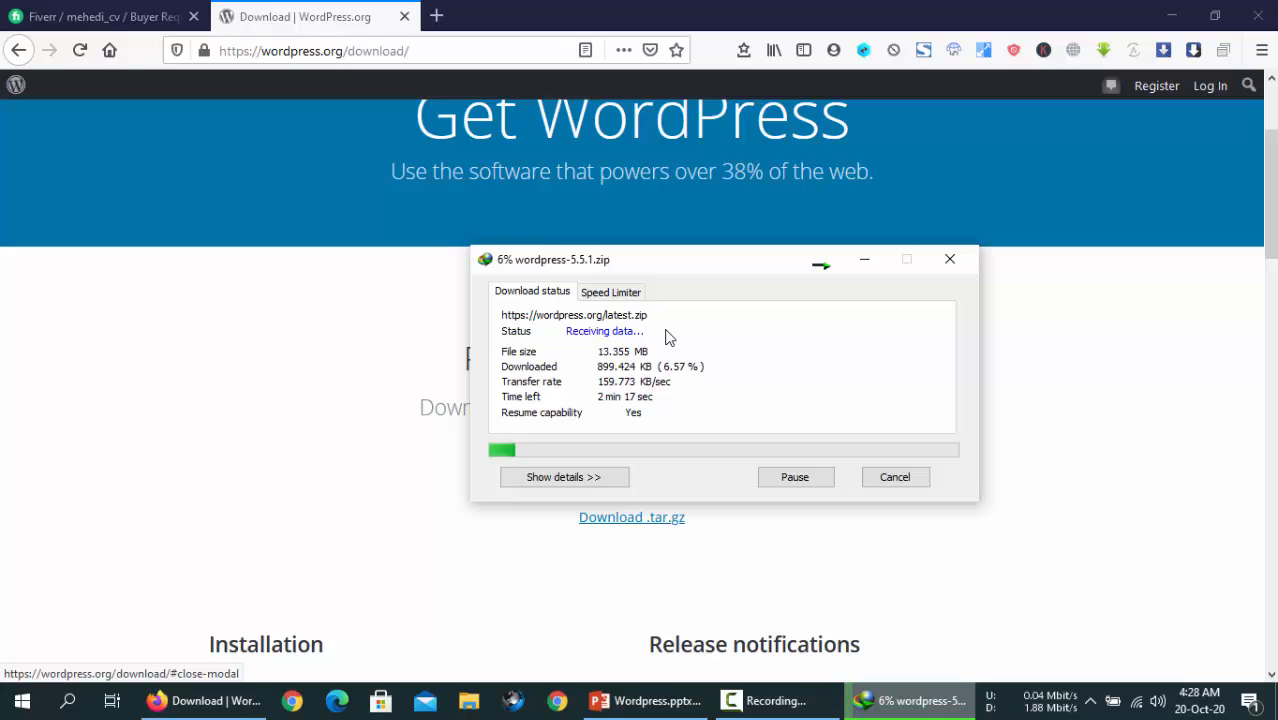
{"action": "left_click", "coordinate": [1214, 15]}
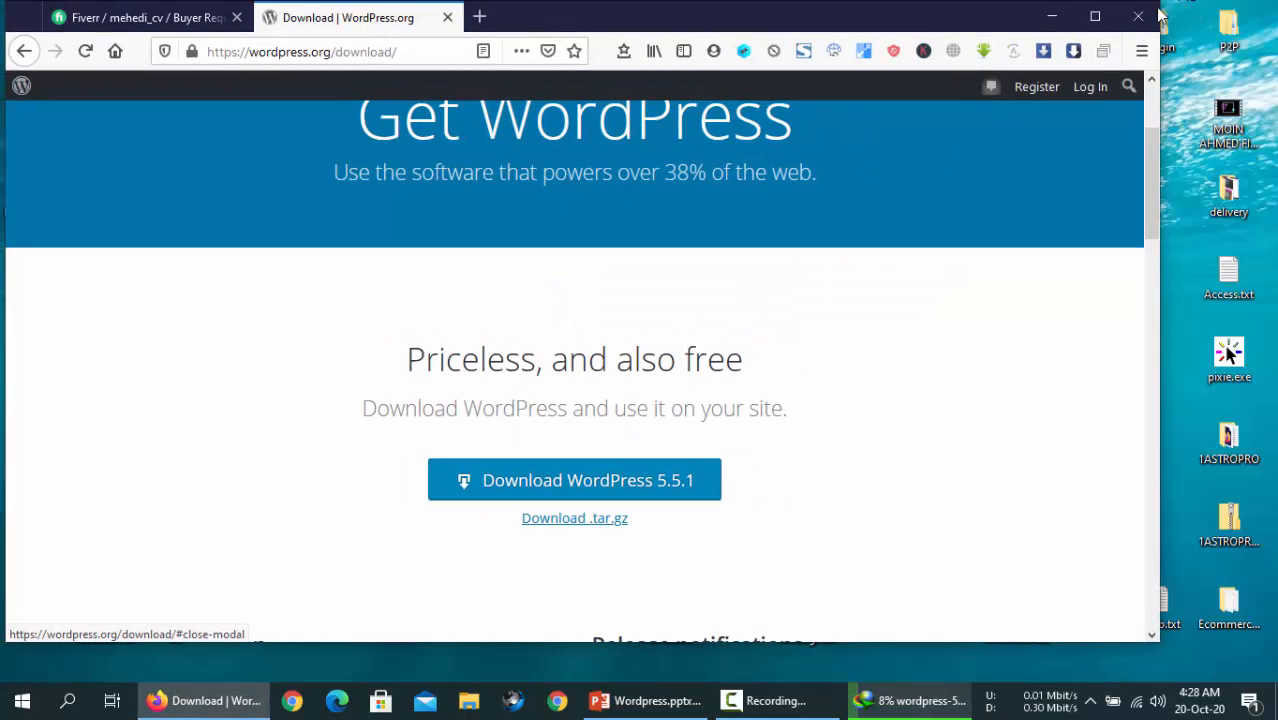
- Minimize Firefox and open the Downloads folder from This PC
{"action": "left_click", "coordinate": [1095, 15]}
{"action": "left_click", "coordinate": [1167, 15]}
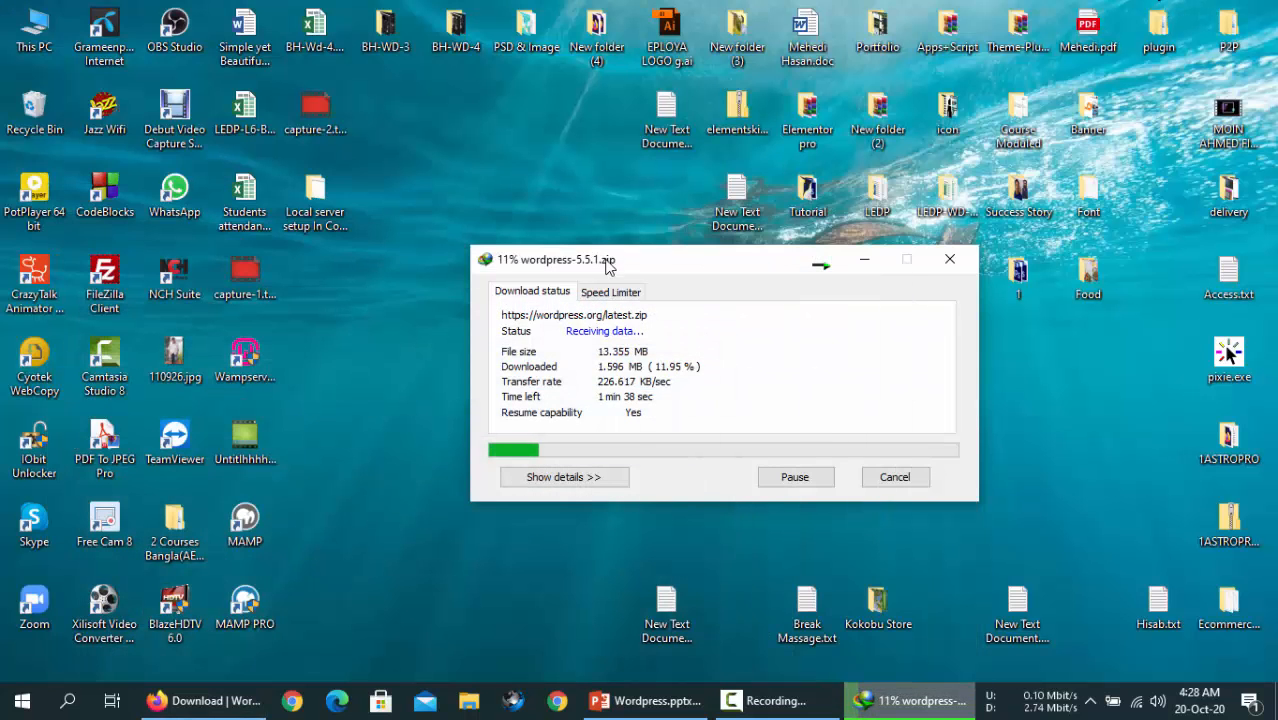
{"action": "right_click", "coordinate": [490, 155]}
{"action": "left_click", "coordinate": [525, 211]}
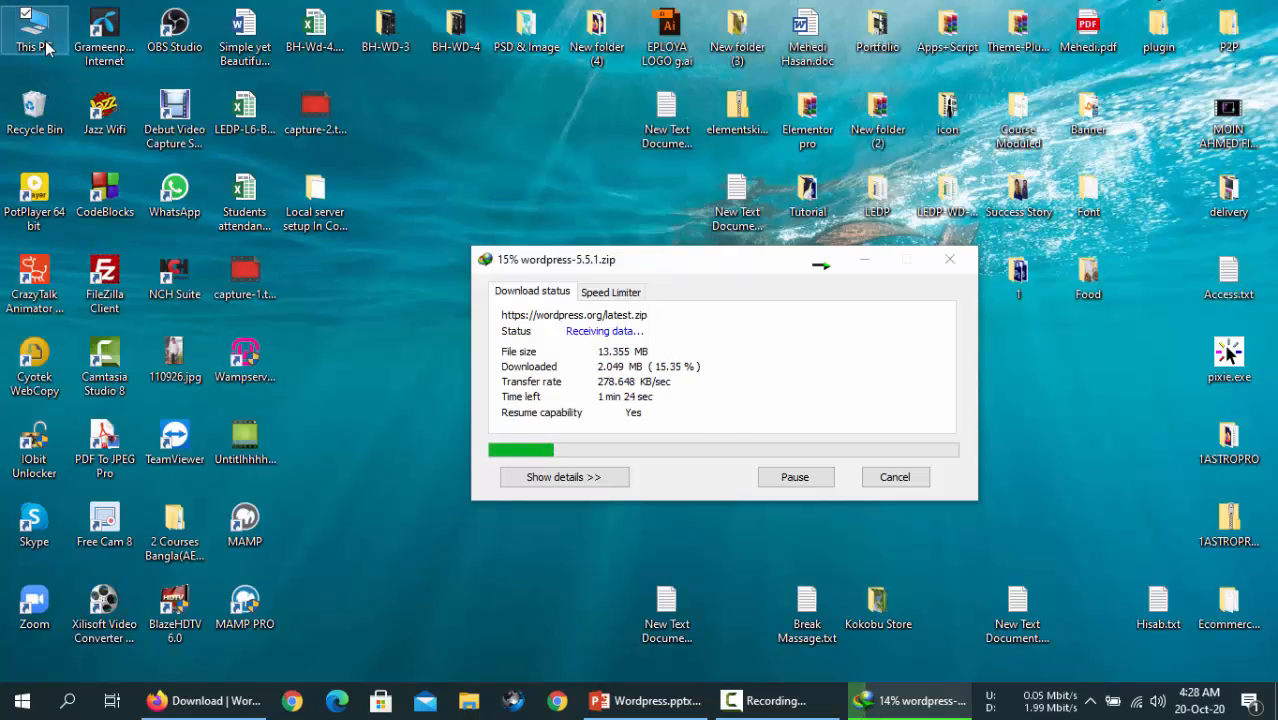
{"action": "double_click", "coordinate": [47, 47]}
{"action": "left_click", "coordinate": [400, 391]}
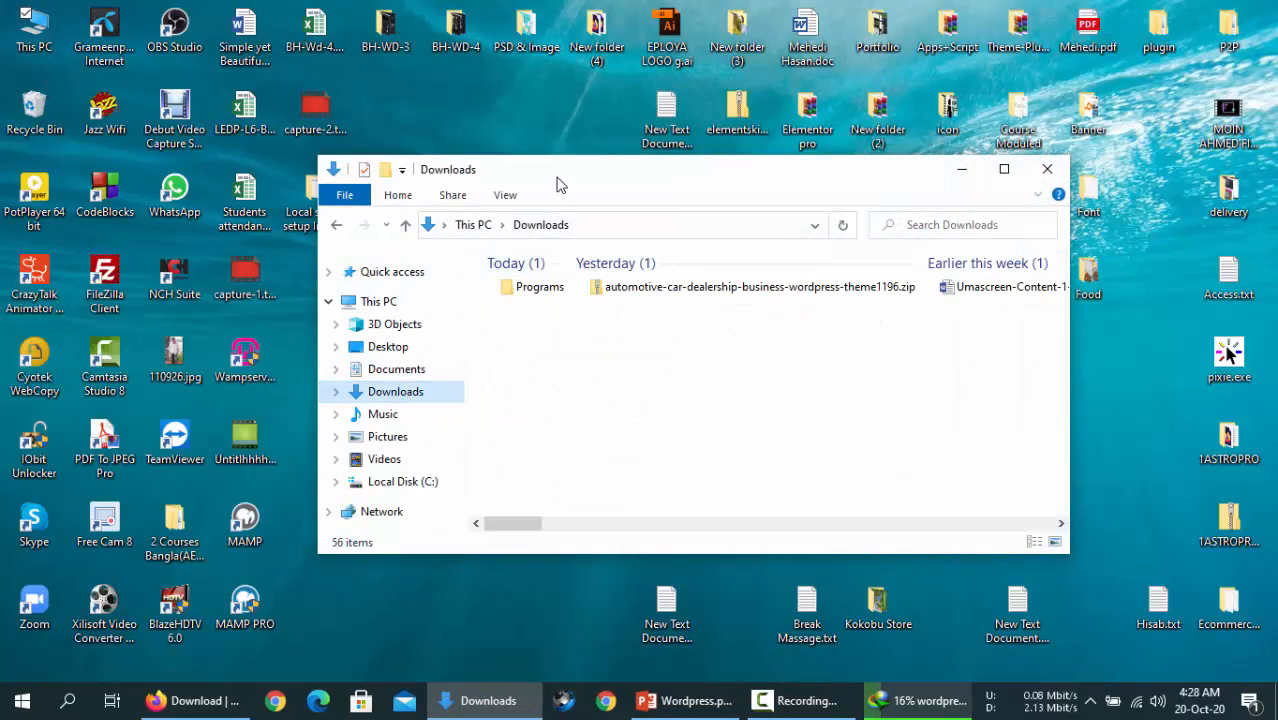
- Look inside the Compressed subfolder, return to Downloads, and check the download's progress
{"action": "left_click_drag", "start_coordinate": [558, 185], "coordinate": [830, 177]}
{"action": "left_click_drag", "start_coordinate": [630, 264], "coordinate": [330, 312]}
{"action": "left_click_drag", "start_coordinate": [925, 168], "coordinate": [755, 166]}
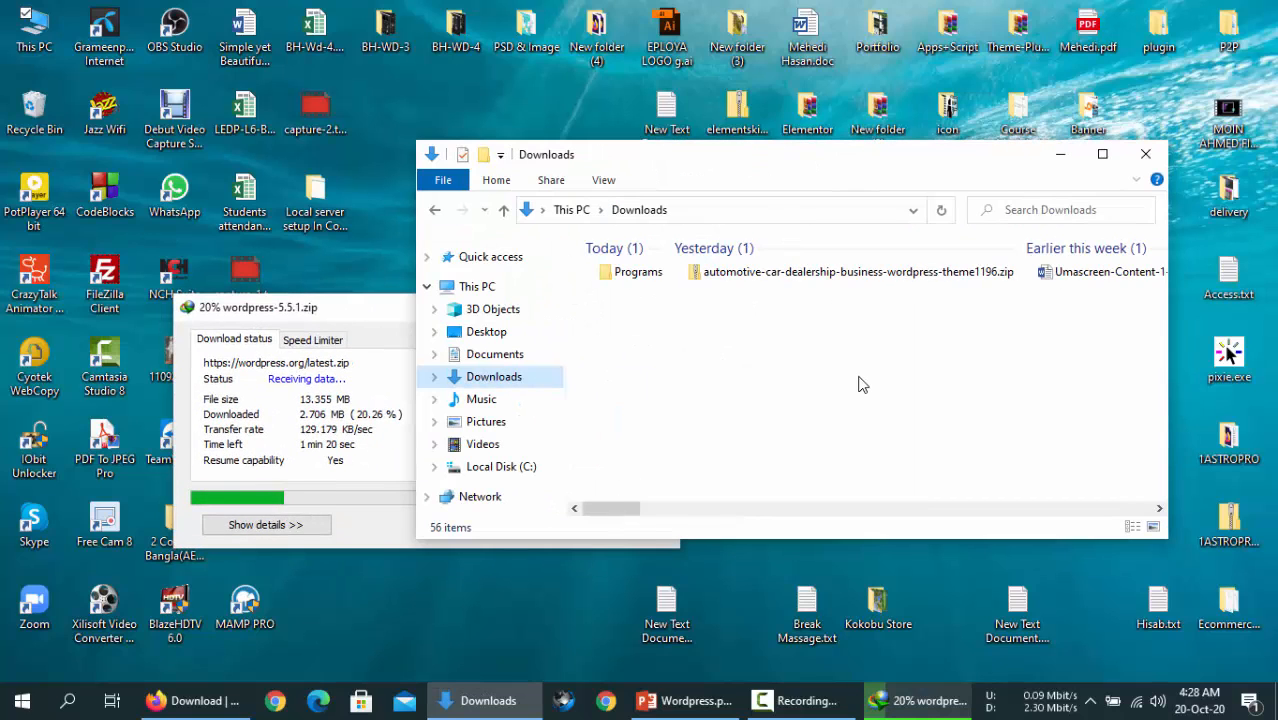
{"action": "scroll", "coordinate": [860, 383], "scroll_direction": "down", "scroll_amount": 5}
{"action": "double_click", "coordinate": [832, 276]}
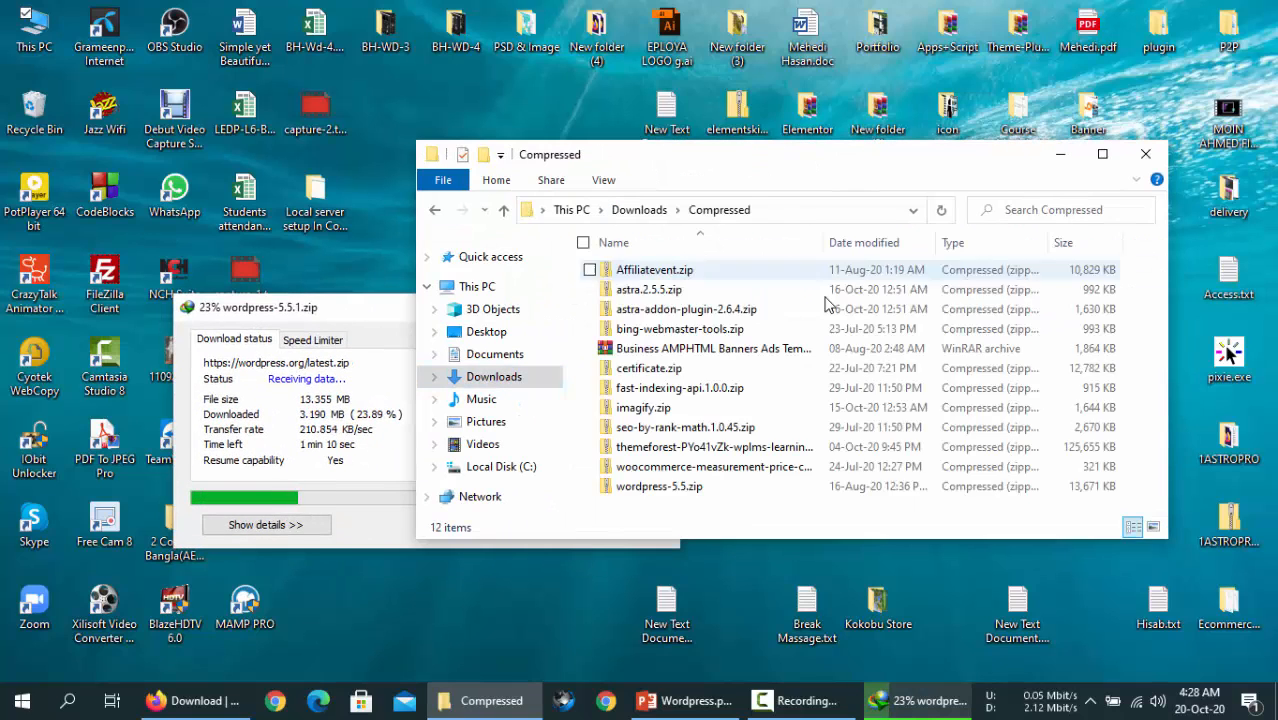
{"action": "left_click", "coordinate": [522, 376]}
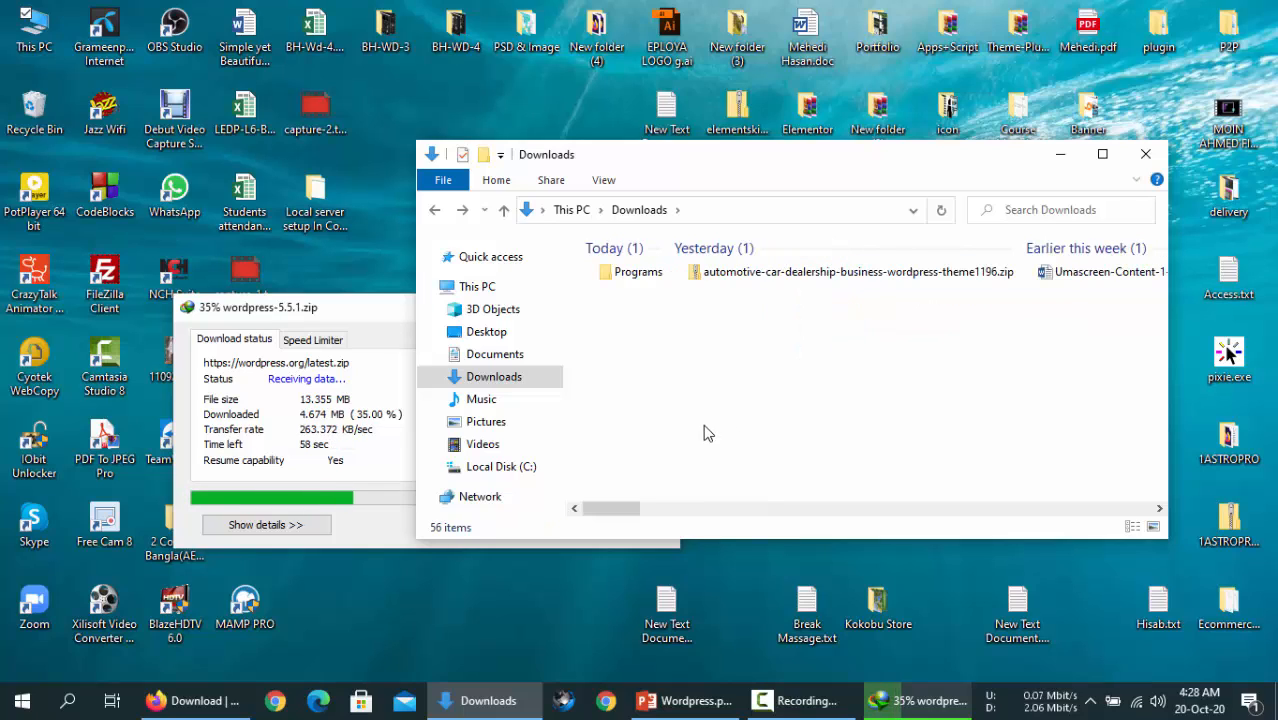
{"action": "left_click", "coordinate": [360, 443]}
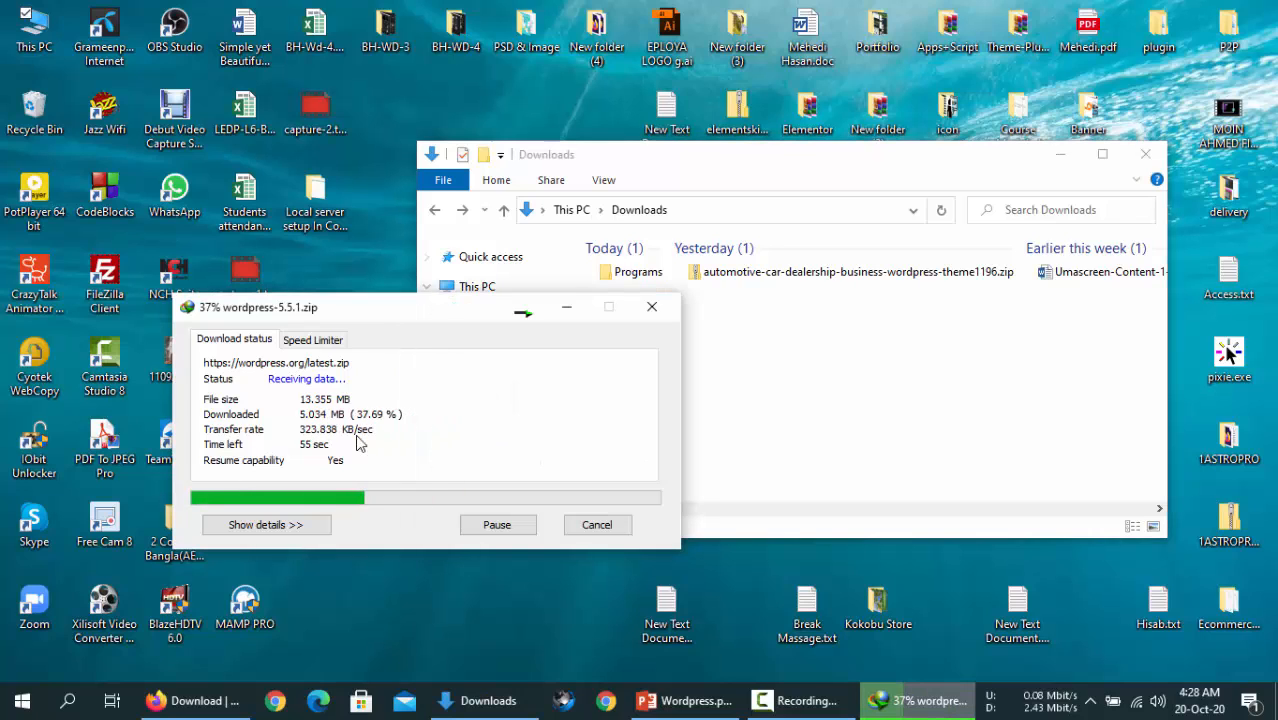
{"action": "left_click_drag", "start_coordinate": [412, 324], "coordinate": [281, 220]}
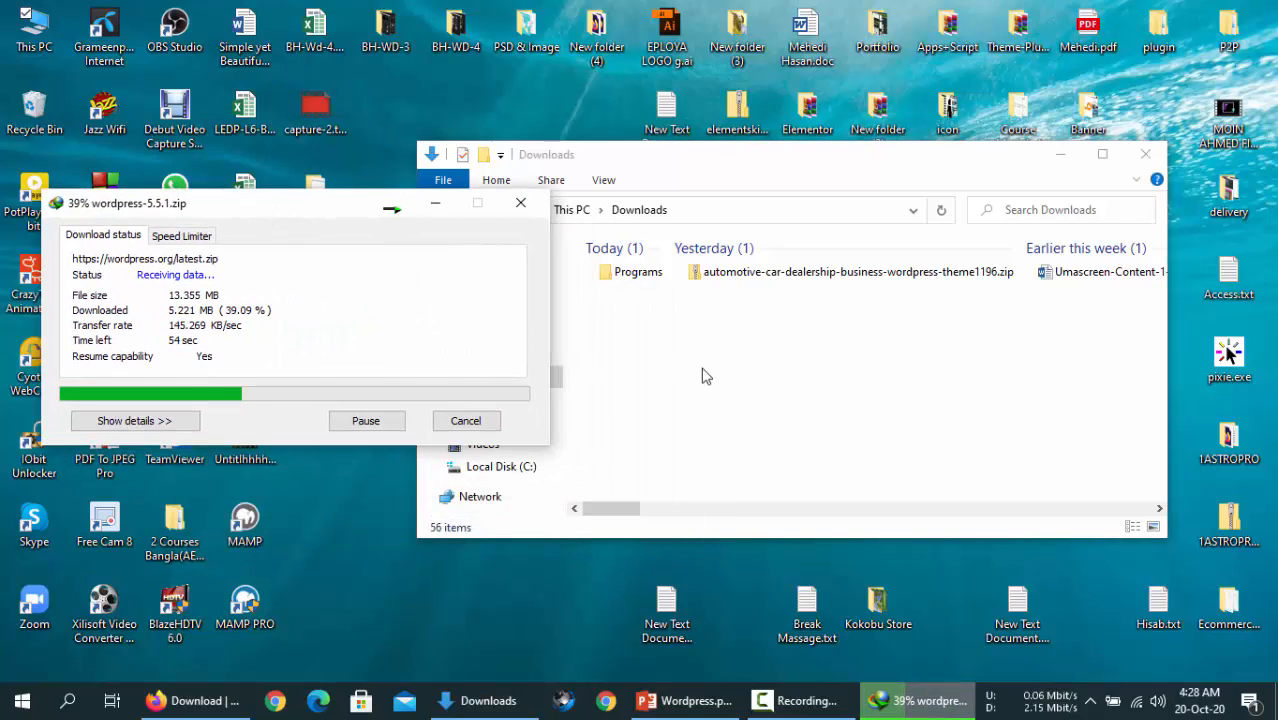
{"action": "left_click", "coordinate": [704, 376]}
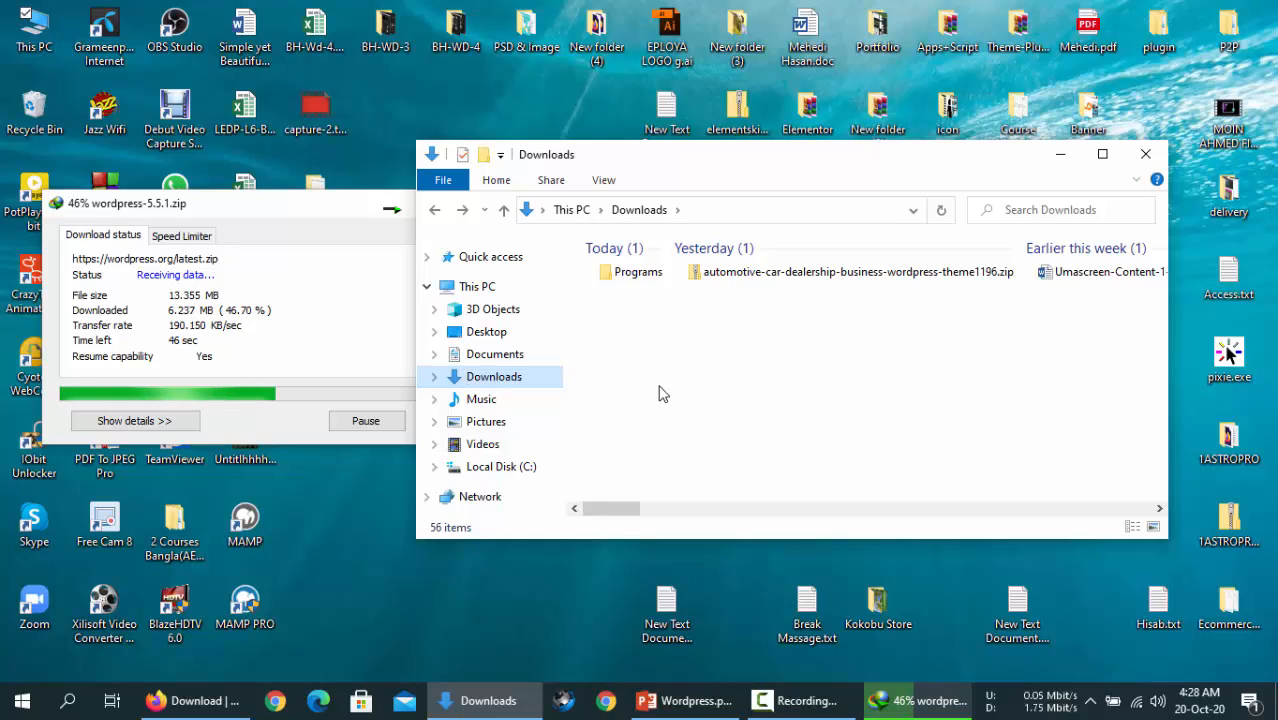
{"action": "left_click", "coordinate": [331, 351]}
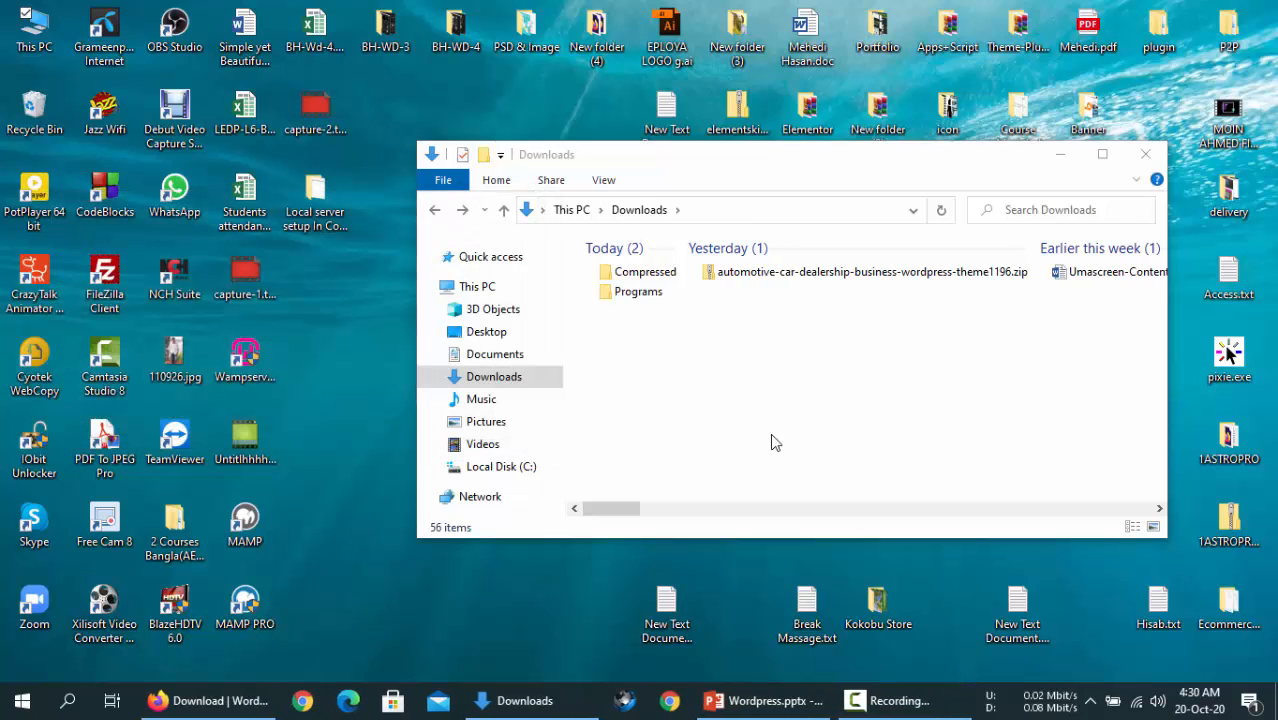
- Cut wordpress-5.5.1.zip from the Compressed folder and close the folder window
{"action": "left_click", "coordinate": [648, 274]}
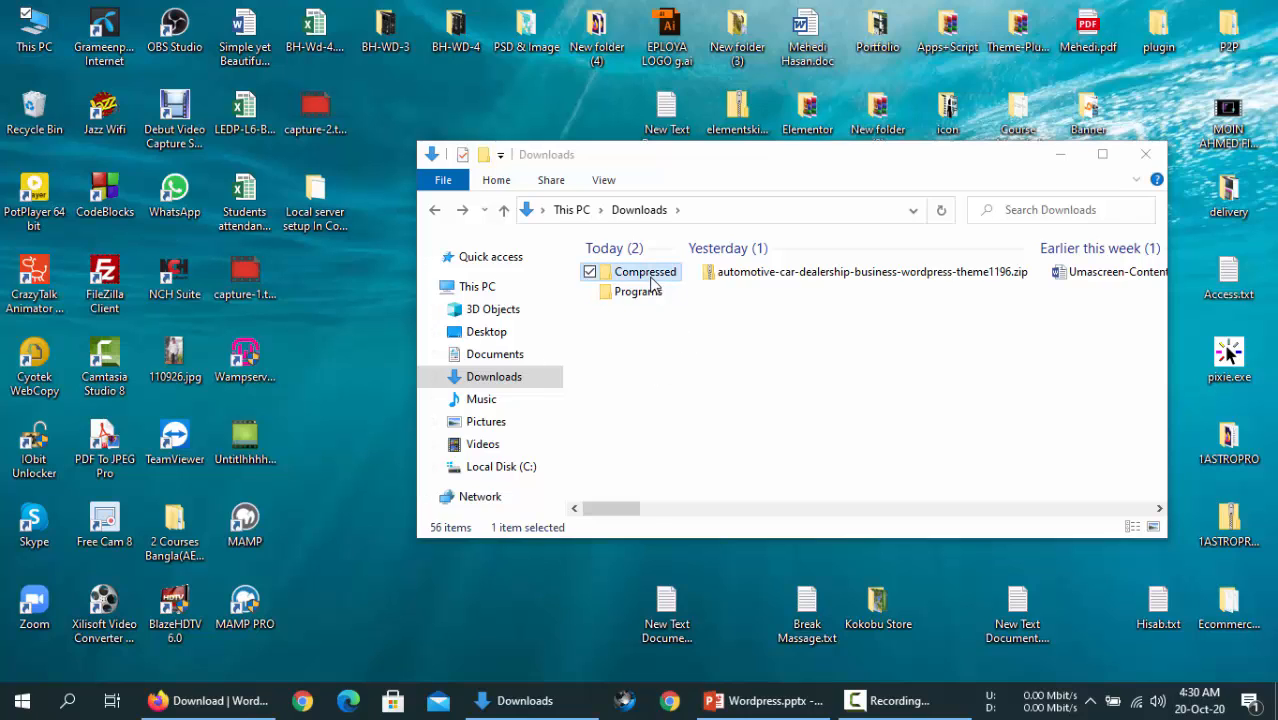
{"action": "double_click", "coordinate": [662, 276]}
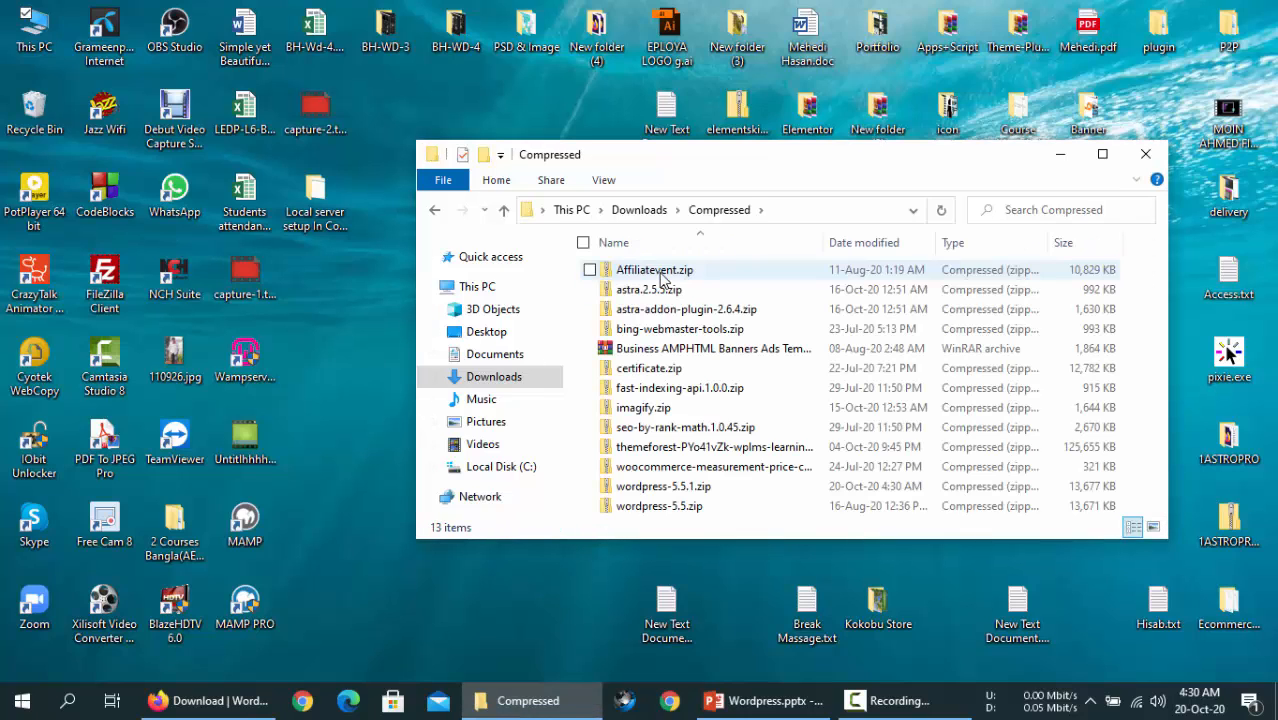
{"action": "left_click", "coordinate": [684, 506]}
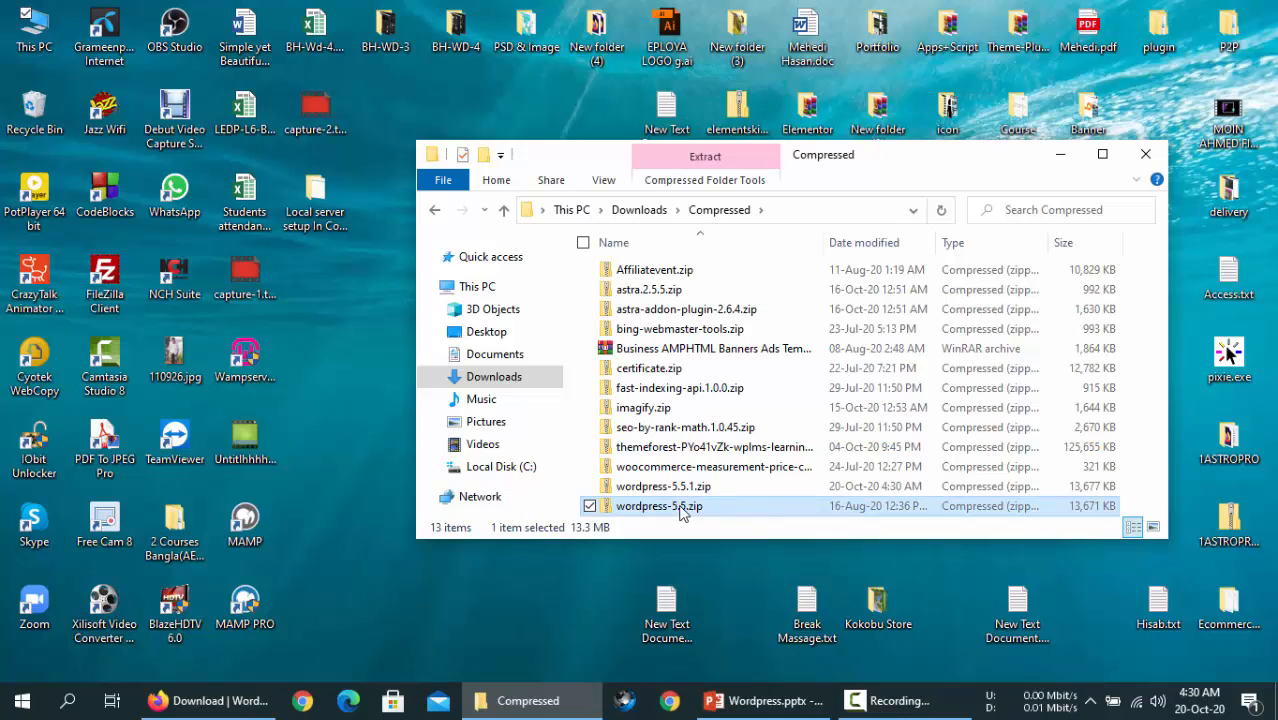
{"action": "left_click", "coordinate": [716, 490]}
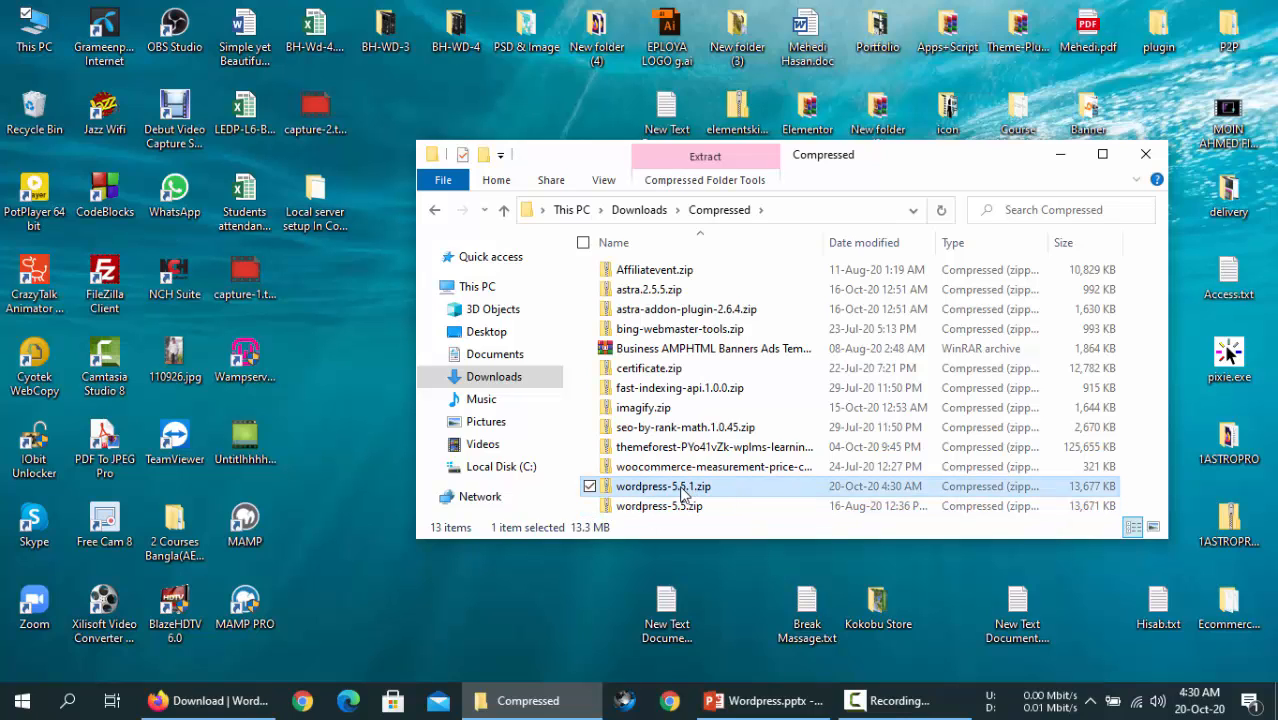
{"action": "left_click_drag", "start_coordinate": [683, 493], "coordinate": [683, 493]}
{"action": "key", "text": "shift+F10"}
{"action": "left_click", "coordinate": [740, 556]}
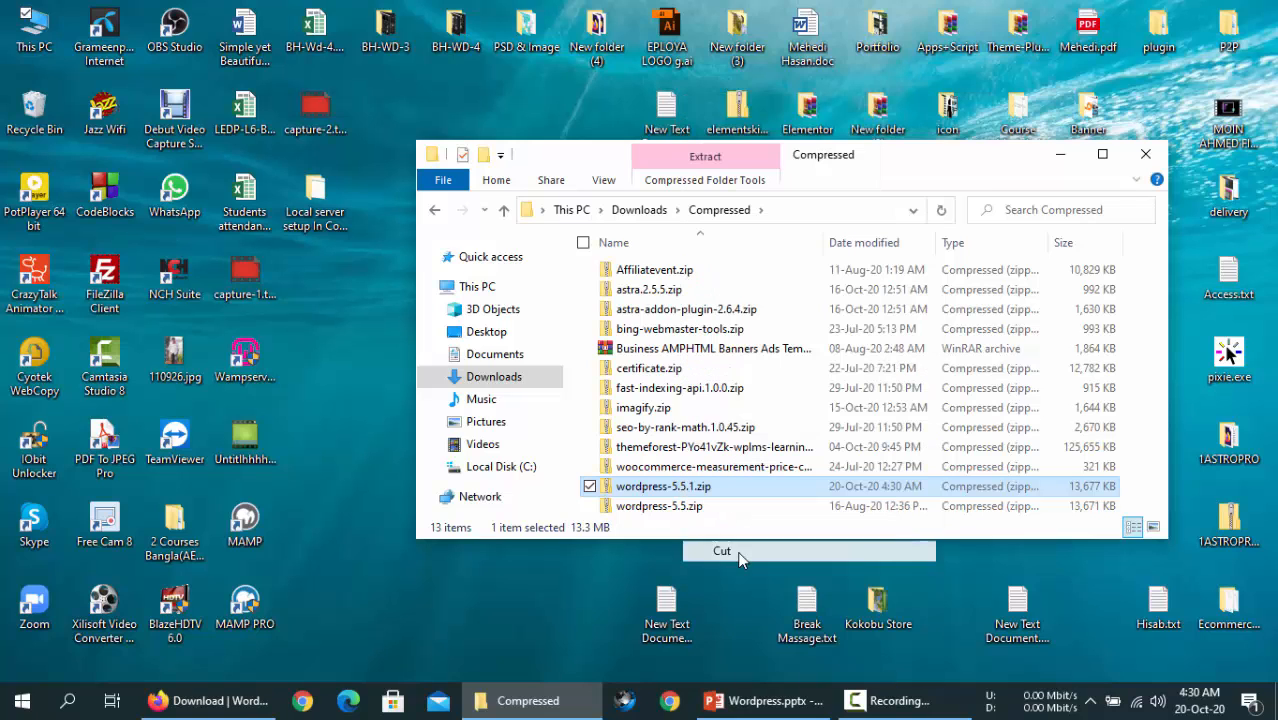
{"action": "left_click", "coordinate": [1146, 154]}
- Paste the WordPress zip onto the desktop and move it into open space
{"action": "key", "text": "shift+F10"}
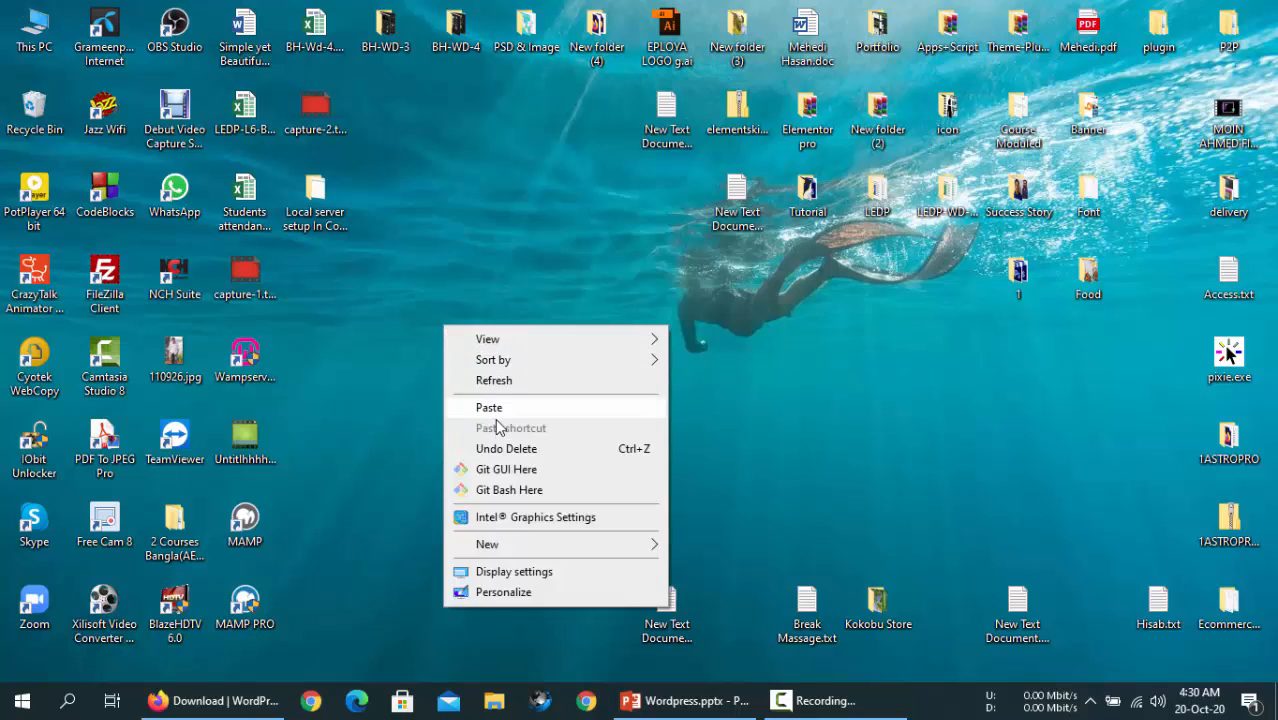
{"action": "left_click", "coordinate": [496, 409]}
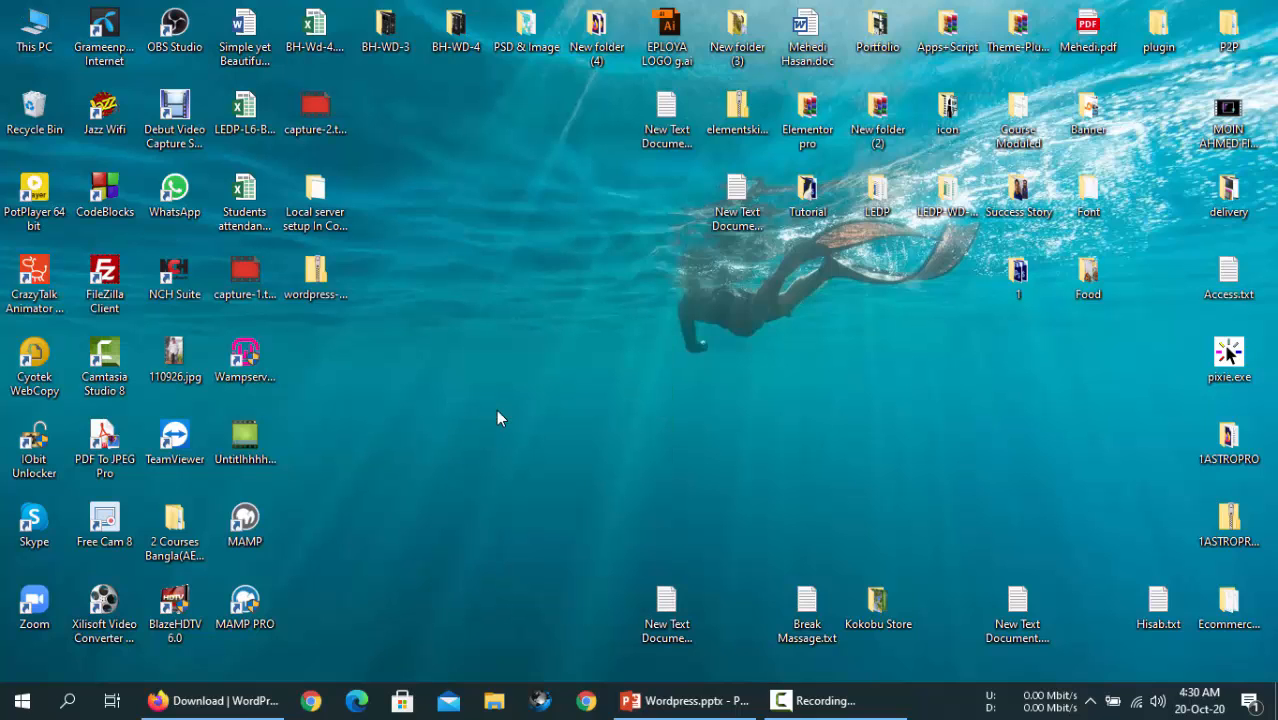
{"action": "right_click", "coordinate": [553, 267]}
{"action": "left_click", "coordinate": [578, 319]}
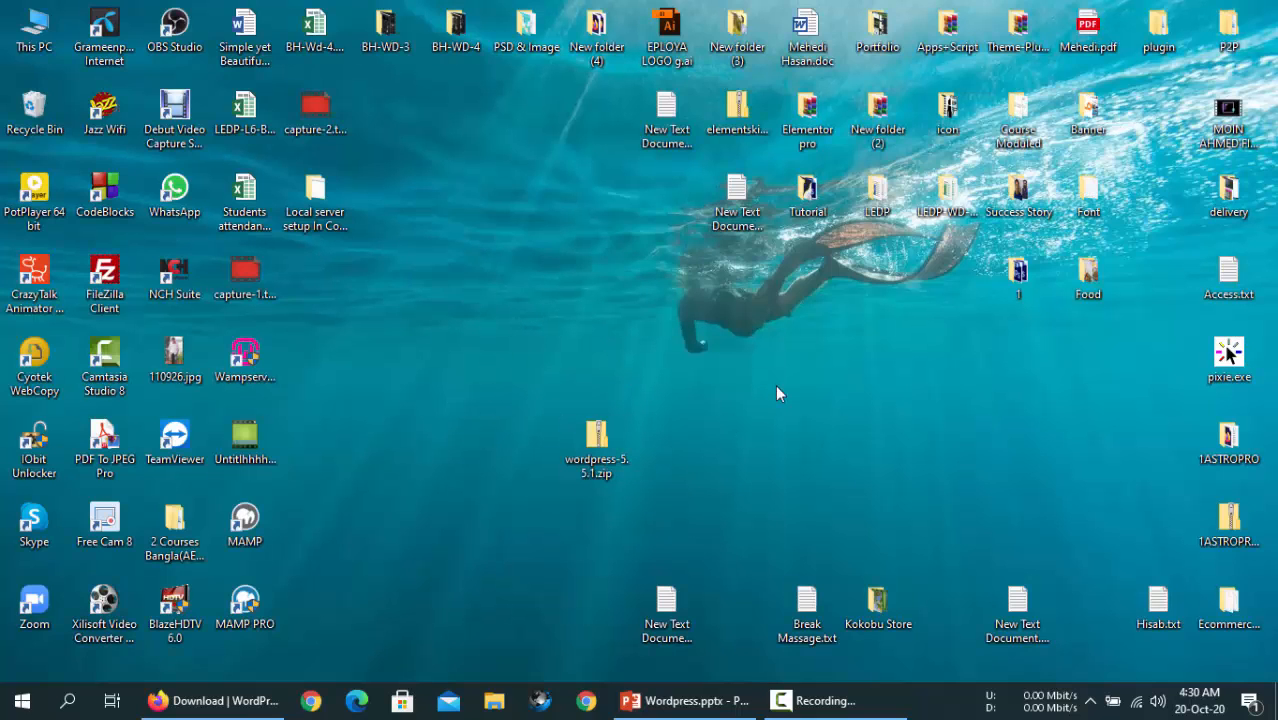
{"action": "right_click", "coordinate": [465, 343]}
{"action": "left_click", "coordinate": [488, 391]}
{"action": "left_click_drag", "start_coordinate": [597, 442], "coordinate": [878, 440]}
{"action": "right_click", "coordinate": [594, 316]}
{"action": "left_click", "coordinate": [639, 366]}
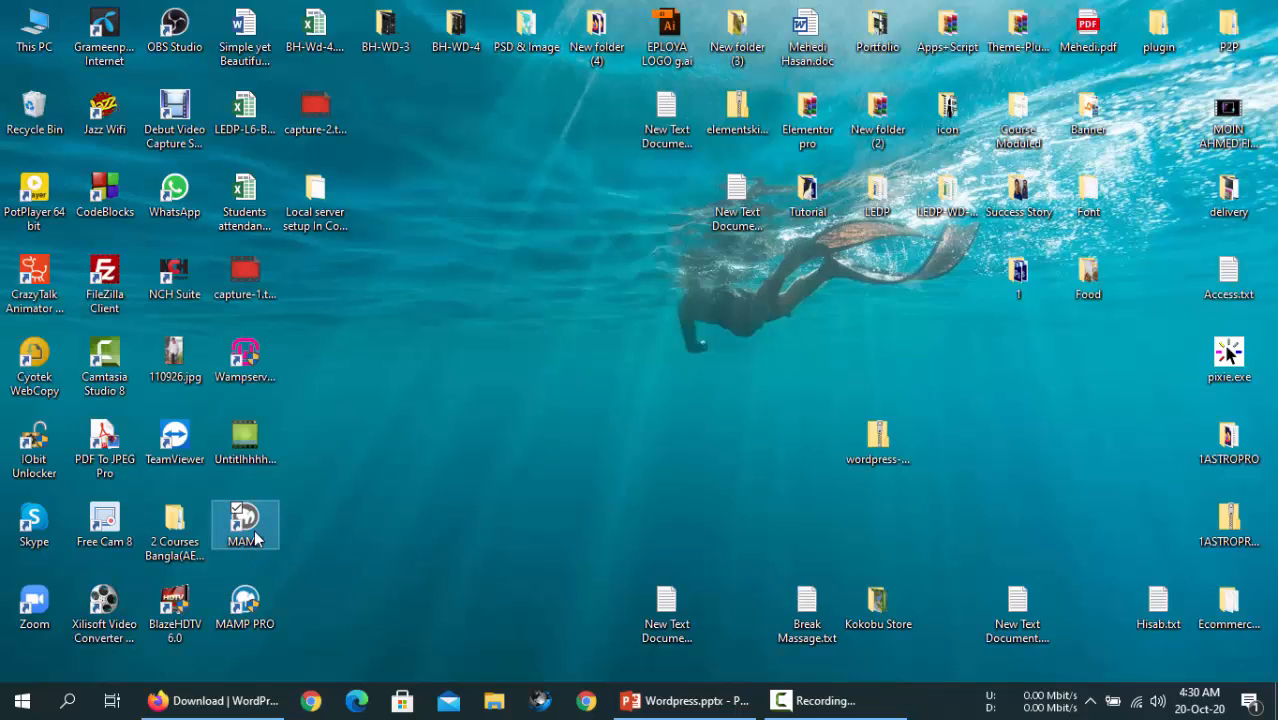
- Launch MAMP and restart its Apache and MySQL servers
{"action": "double_click", "coordinate": [254, 530]}
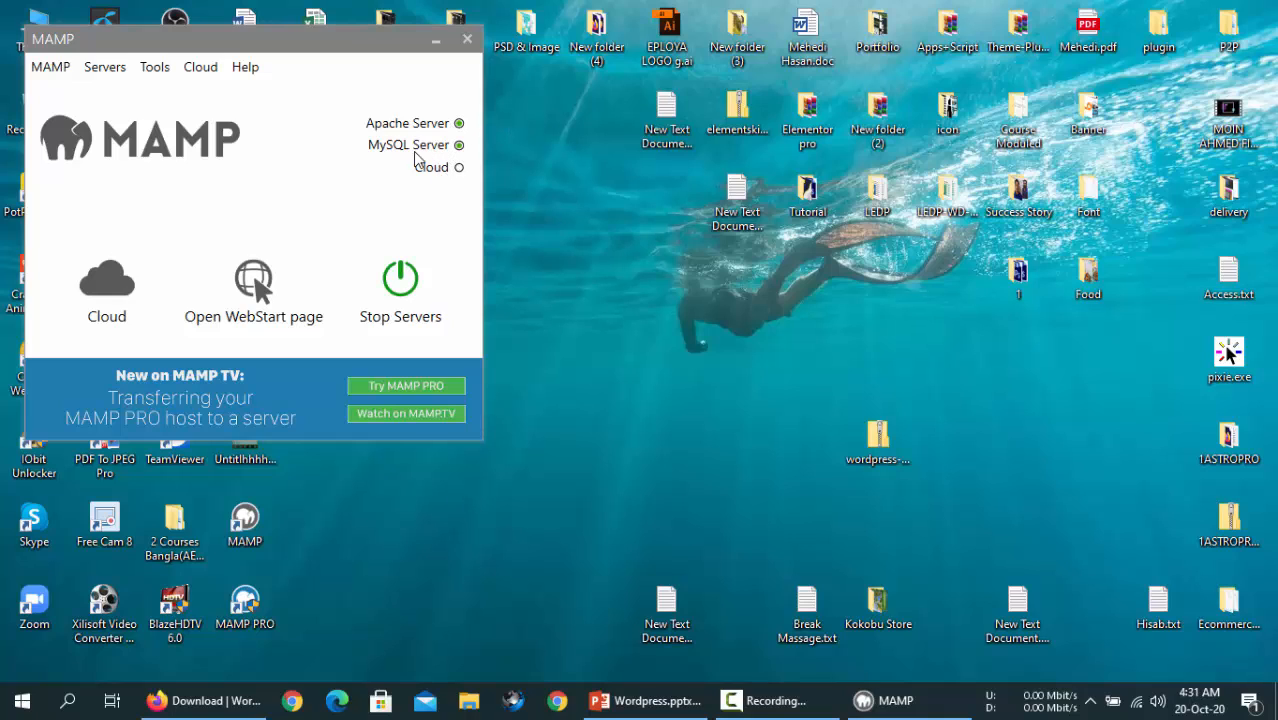
{"action": "left_click", "coordinate": [398, 285]}
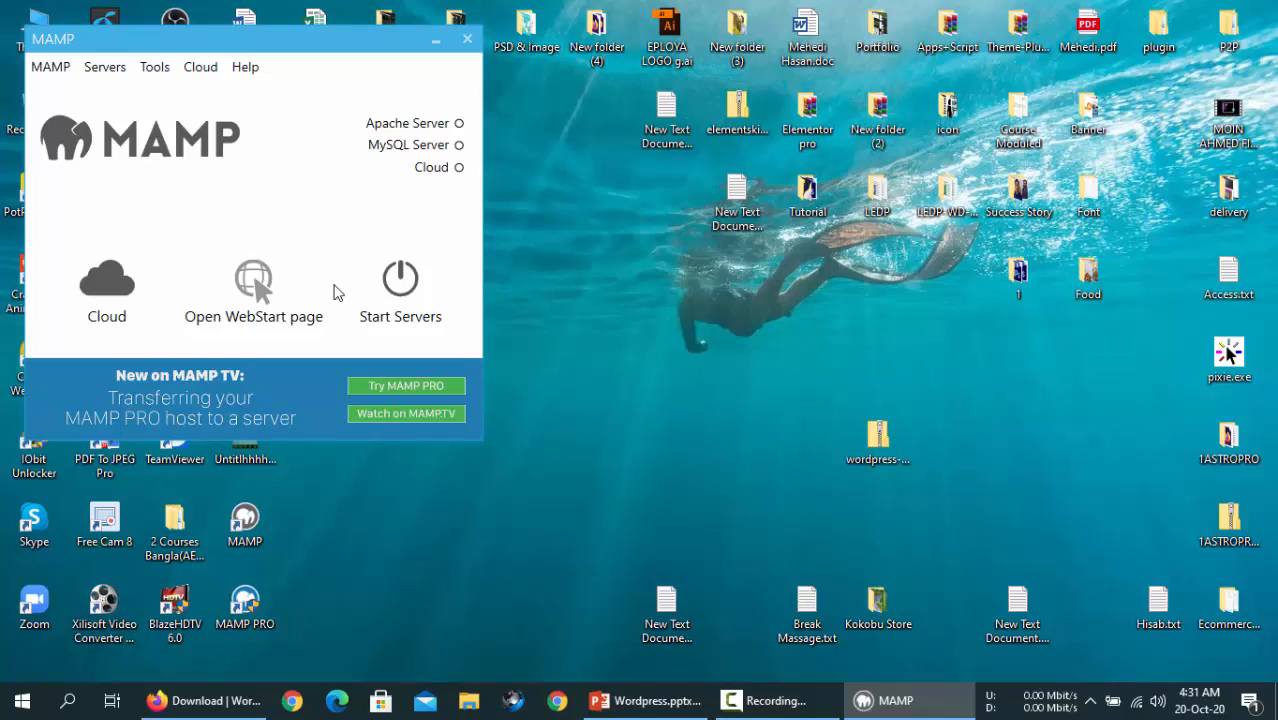
{"action": "left_click", "coordinate": [400, 276]}
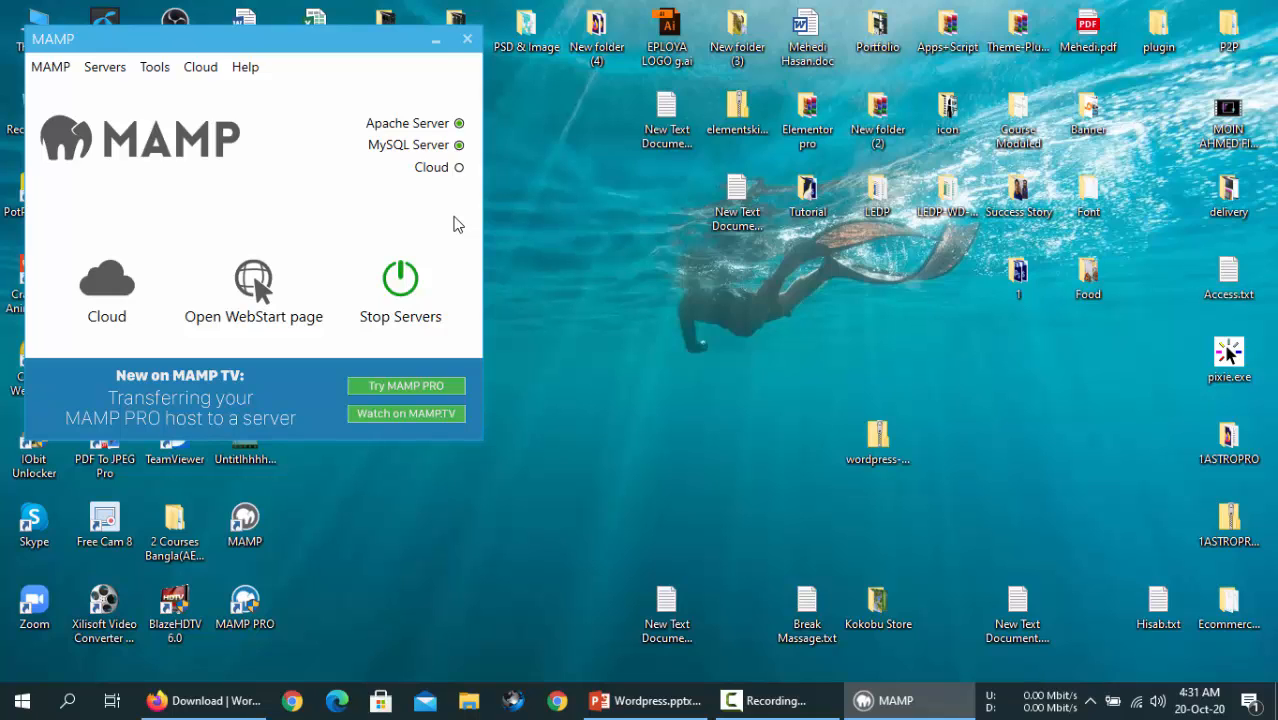
- Reposition the MAMP window and the WordPress zip on the desktop and refresh it
{"action": "left_click_drag", "start_coordinate": [248, 53], "coordinate": [968, 29]}
{"action": "left_click_drag", "start_coordinate": [878, 440], "coordinate": [676, 490]}
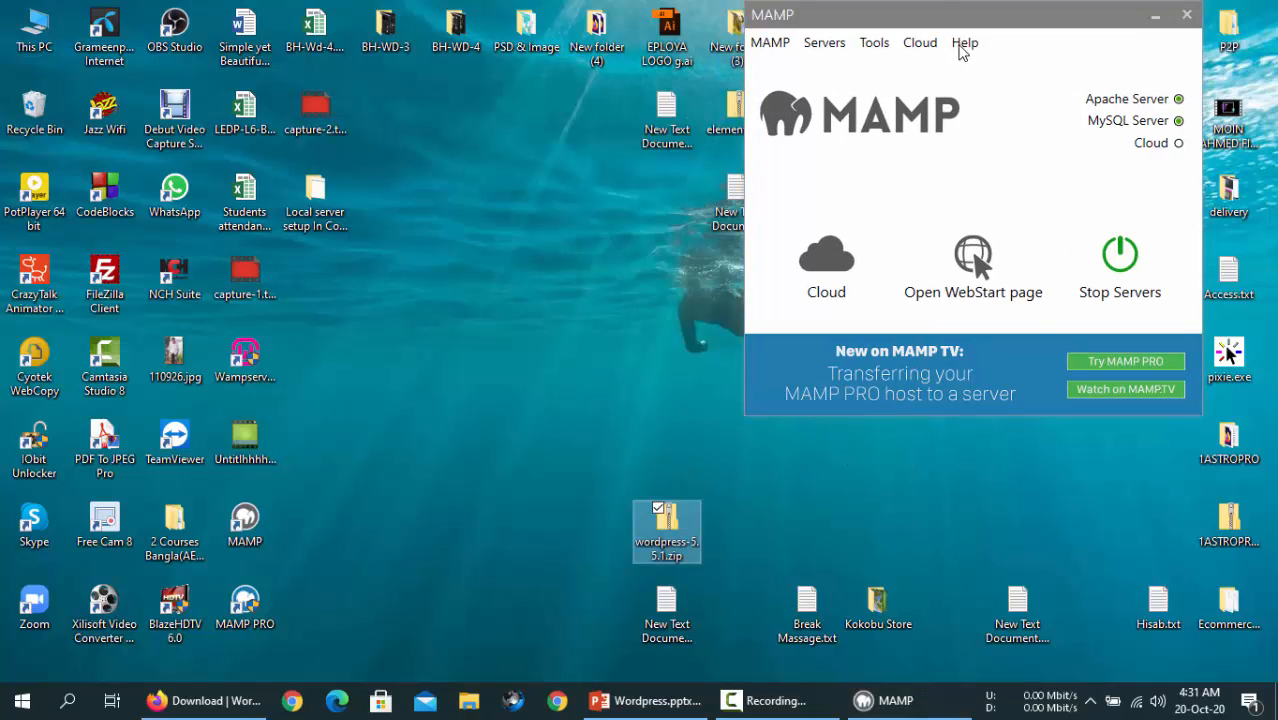
{"action": "left_click_drag", "start_coordinate": [965, 22], "coordinate": [988, 146]}
{"action": "left_click_drag", "start_coordinate": [666, 515], "coordinate": [675, 445]}
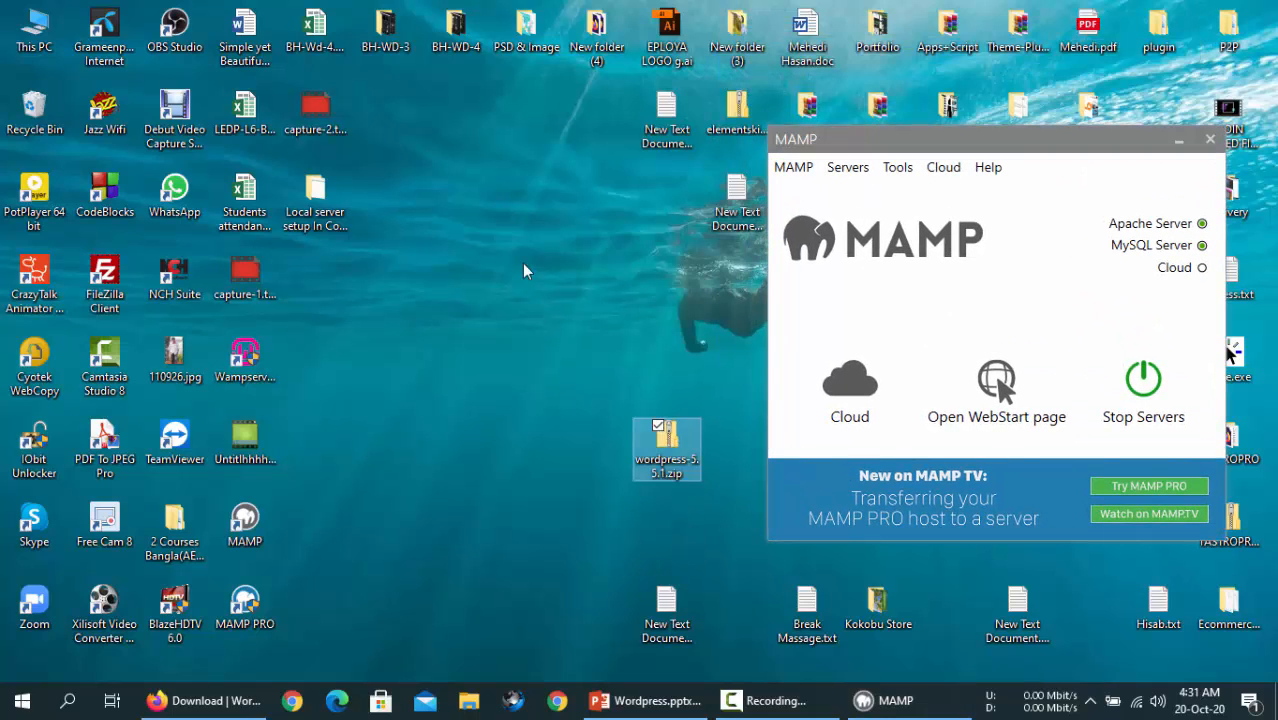
{"action": "right_click", "coordinate": [522, 263]}
{"action": "left_click", "coordinate": [566, 320]}
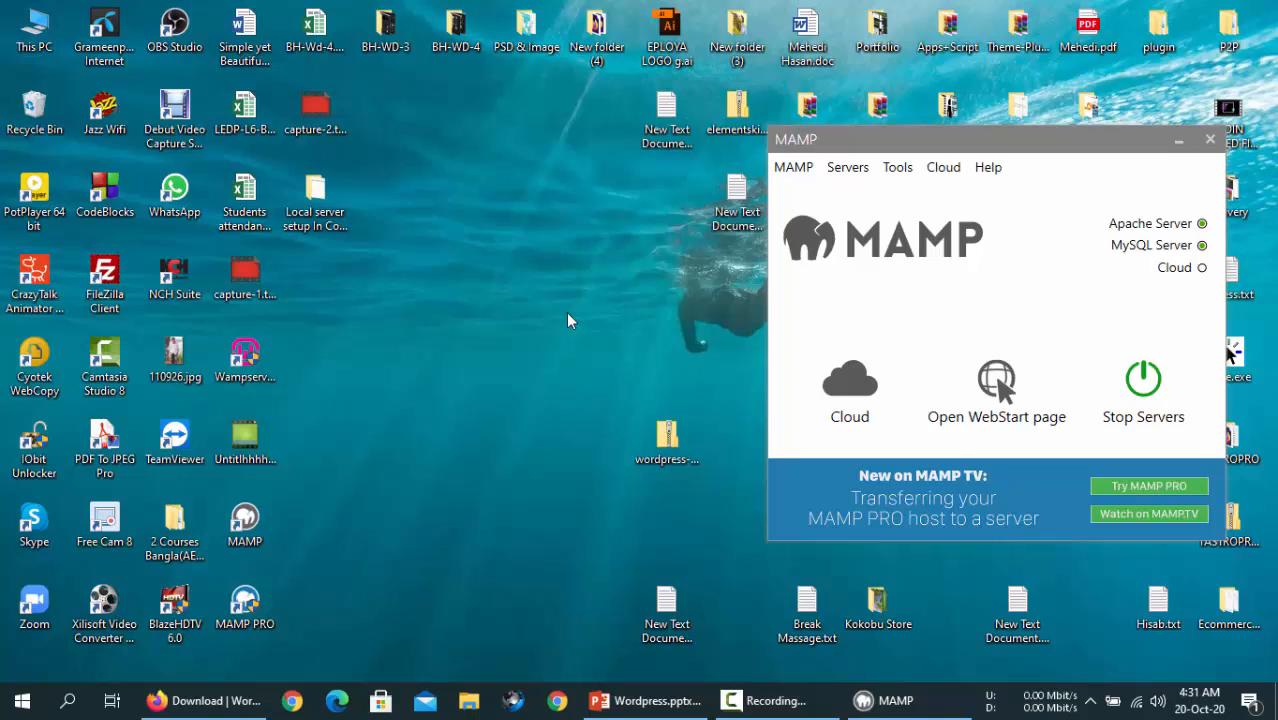
{"action": "right_click", "coordinate": [468, 176]}
{"action": "left_click", "coordinate": [504, 229]}
{"action": "right_click", "coordinate": [505, 233]}
{"action": "left_click", "coordinate": [548, 285]}
{"action": "right_click", "coordinate": [450, 160]}
{"action": "left_click", "coordinate": [504, 218]}
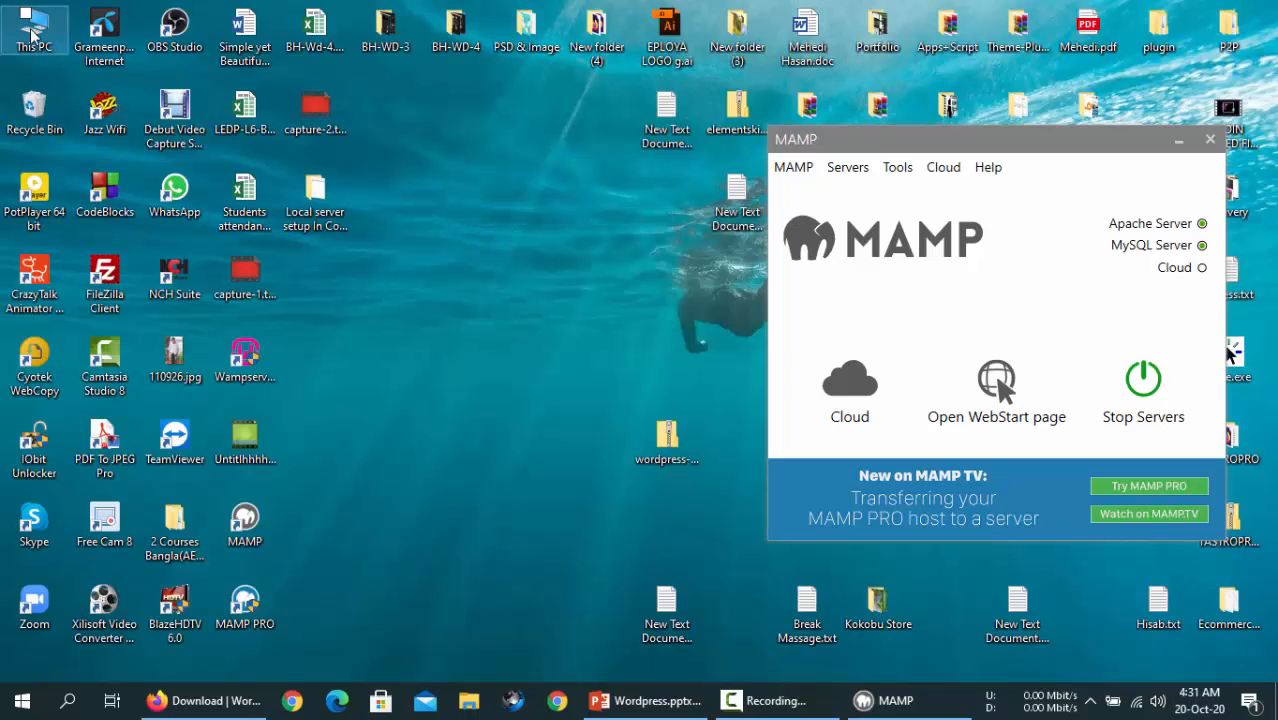
- Open the C:\MAMP folder through This PC and Local Disk (C:)
{"action": "double_click", "coordinate": [32, 34]}
{"action": "left_click", "coordinate": [712, 318]}
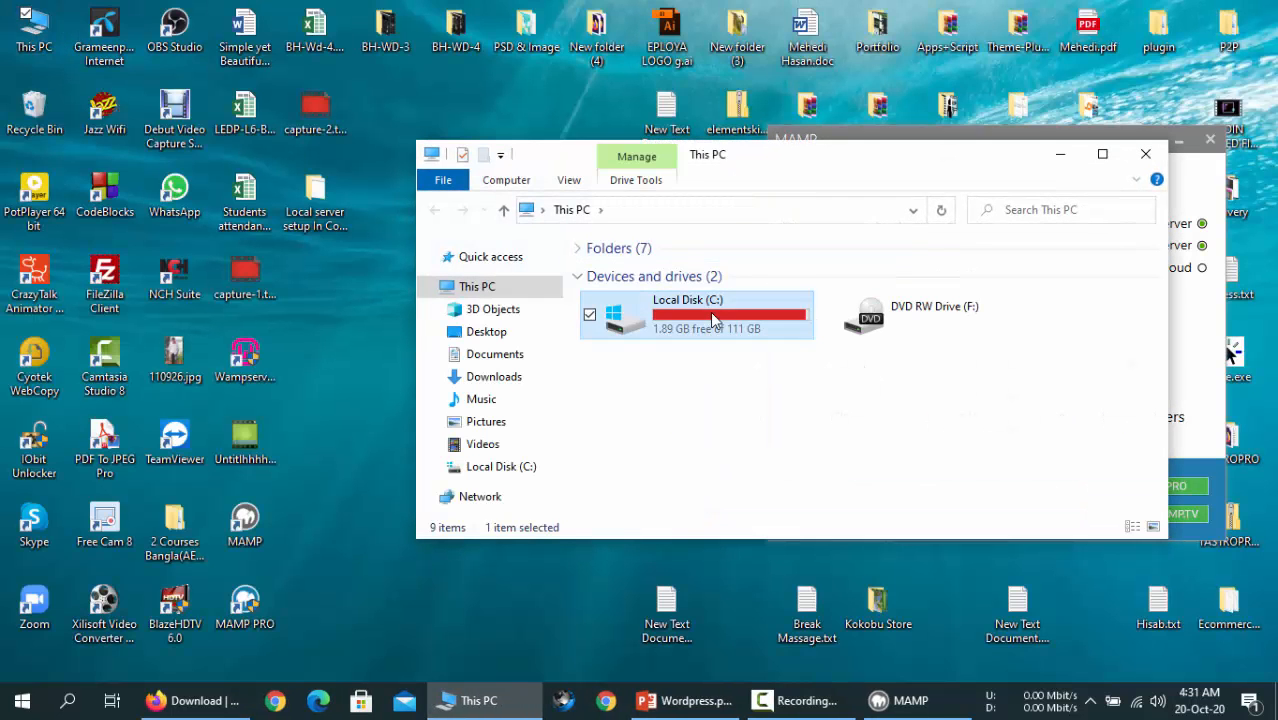
{"action": "double_click", "coordinate": [712, 318]}
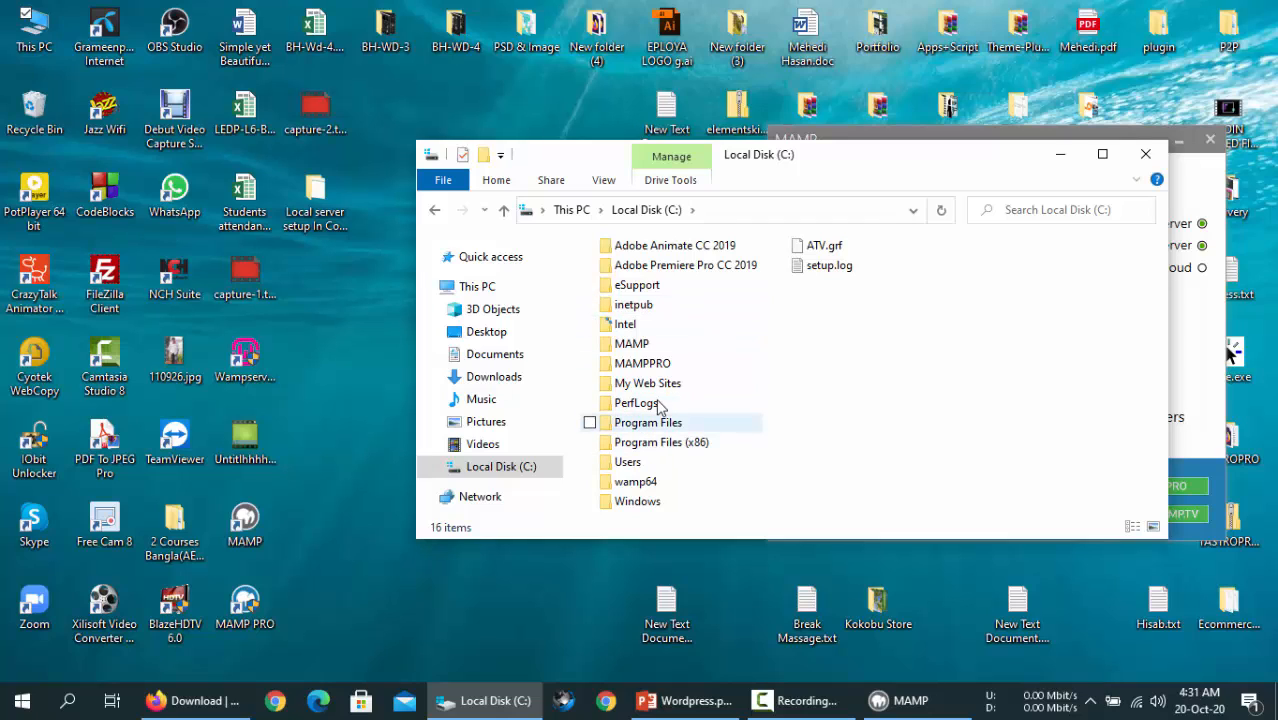
{"action": "double_click", "coordinate": [632, 344]}
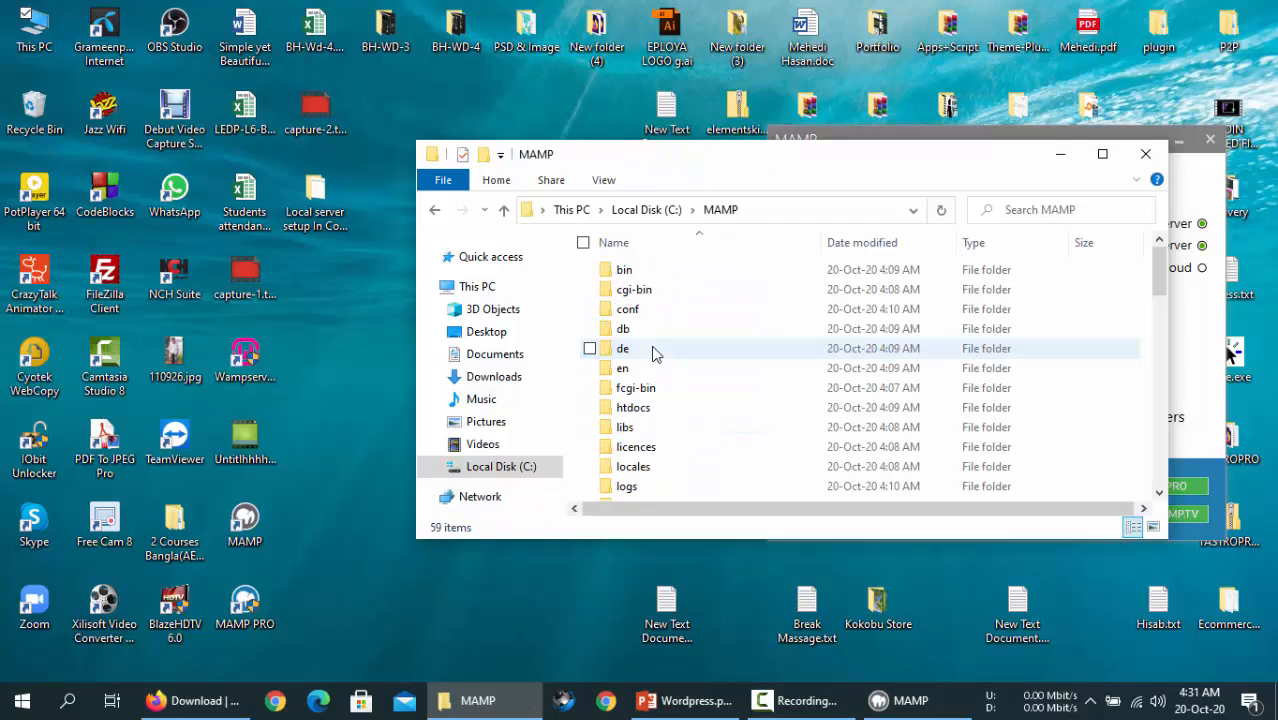
- Open MAMP's htdocs folder and move the WordPress zip out from under the window
{"action": "scroll", "coordinate": [652, 352], "scroll_direction": "down", "scroll_amount": 1}
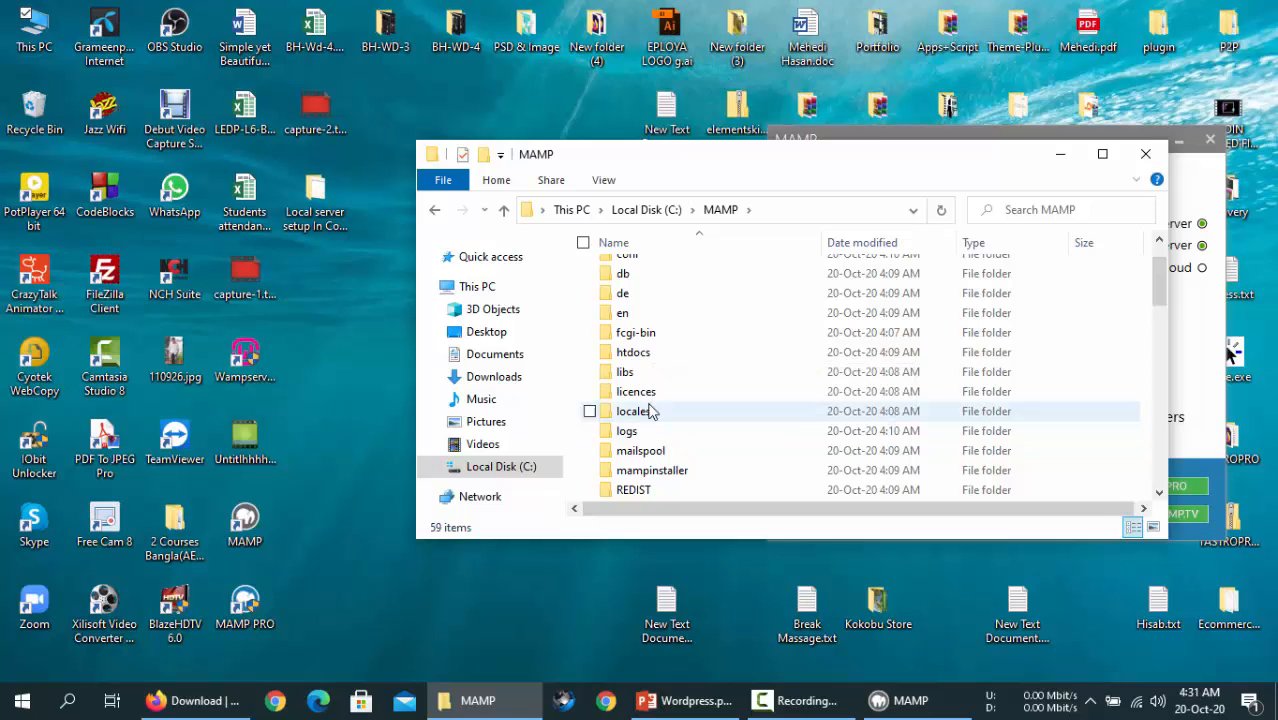
{"action": "double_click", "coordinate": [646, 358]}
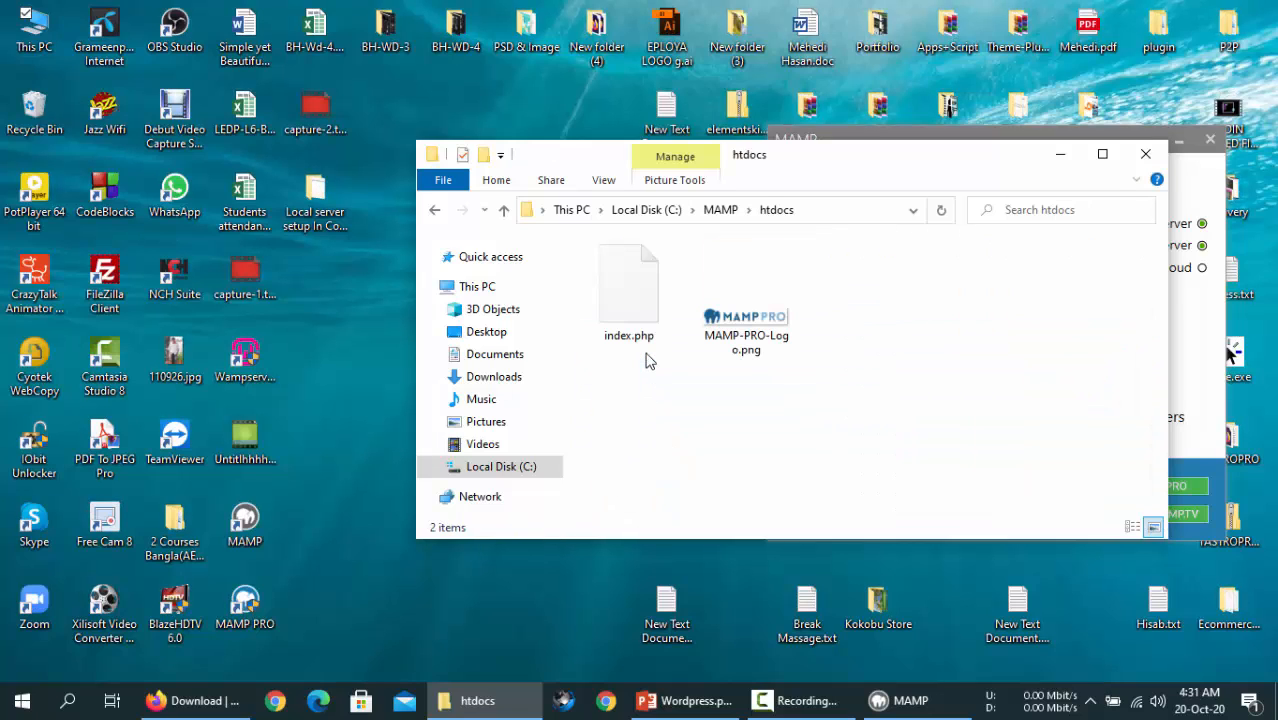
{"action": "right_click", "coordinate": [767, 395]}
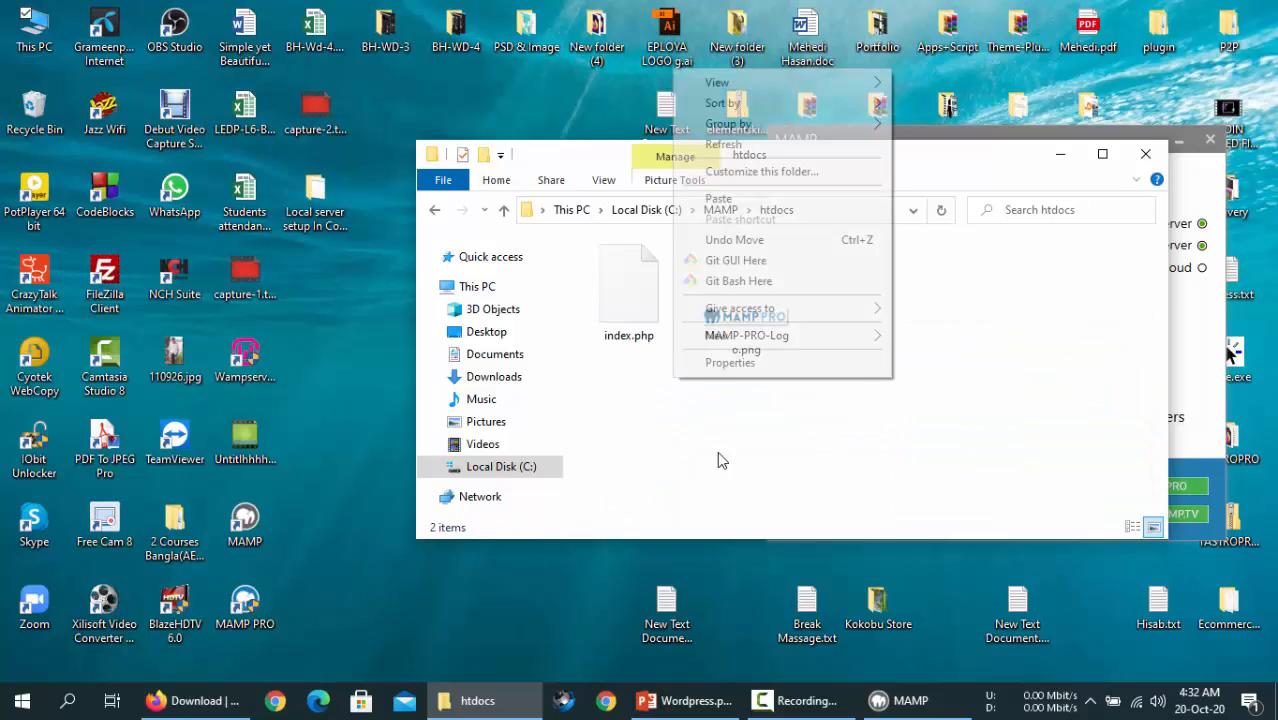
{"action": "left_click", "coordinate": [750, 148]}
{"action": "left_click_drag", "start_coordinate": [842, 172], "coordinate": [757, 77]}
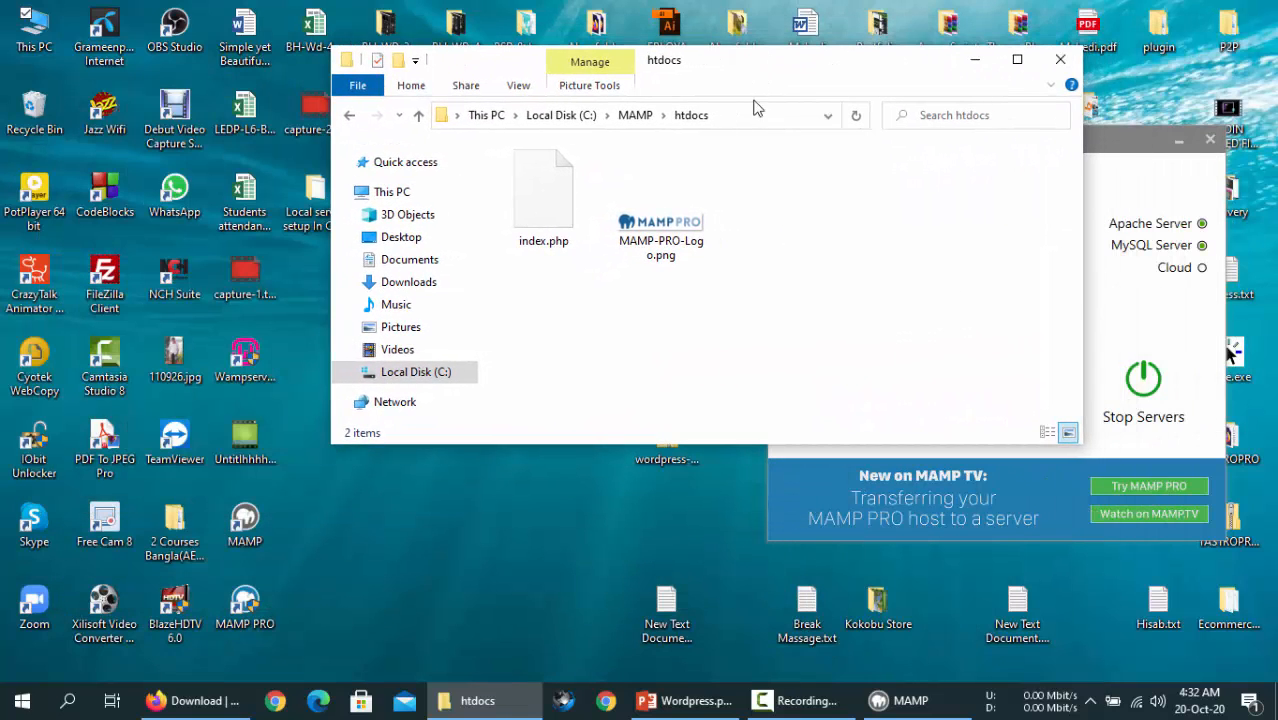
{"action": "left_click_drag", "start_coordinate": [675, 461], "coordinate": [535, 541]}
- Create a new folder in htdocs named first-wordpress
{"action": "right_click", "coordinate": [584, 294]}
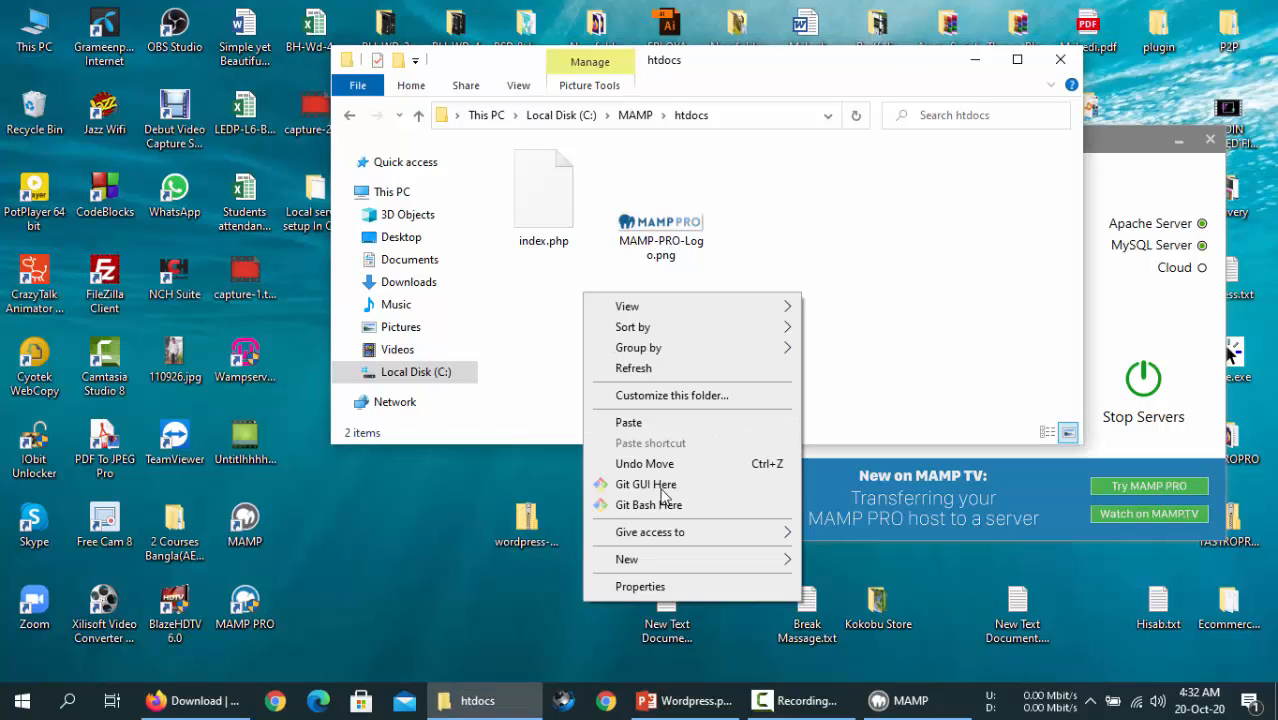
{"action": "mouse_move", "coordinate": [644, 558]}
{"action": "left_click", "coordinate": [866, 369]}
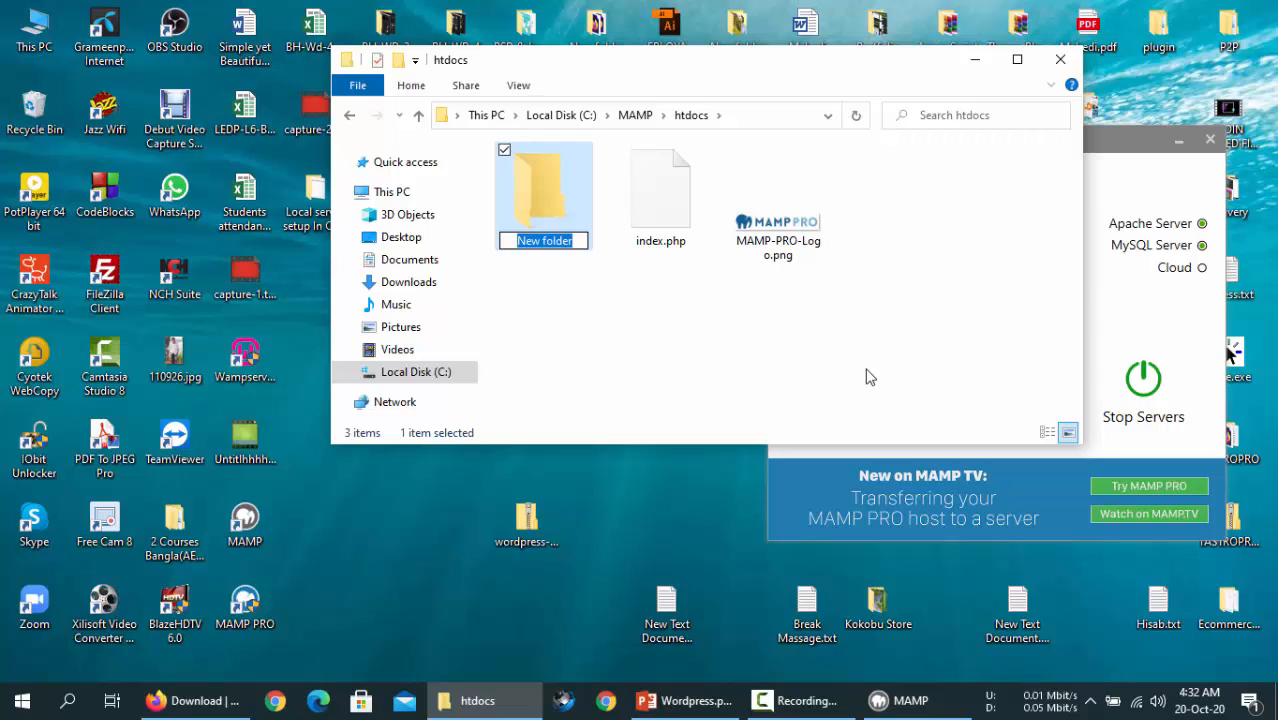
{"action": "type", "text": "f"}
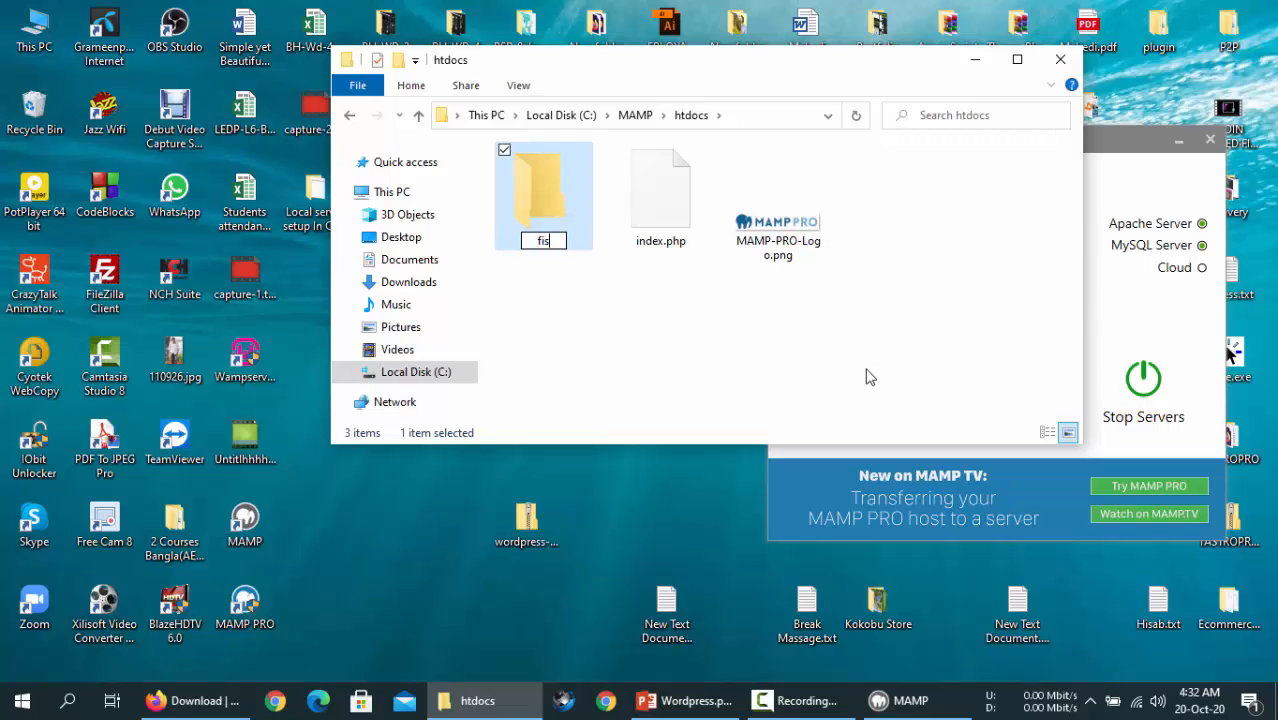
{"action": "type", "text": "irst-wordpress"}
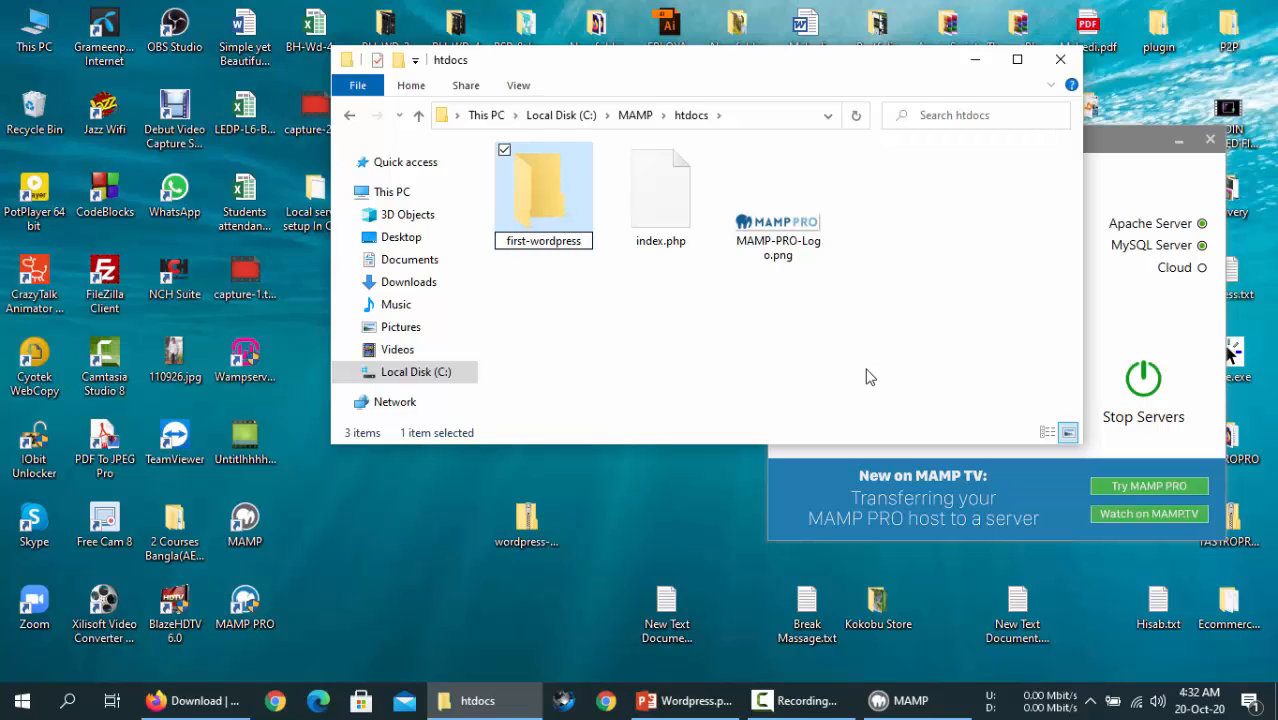
{"action": "left_click", "coordinate": [552, 196]}
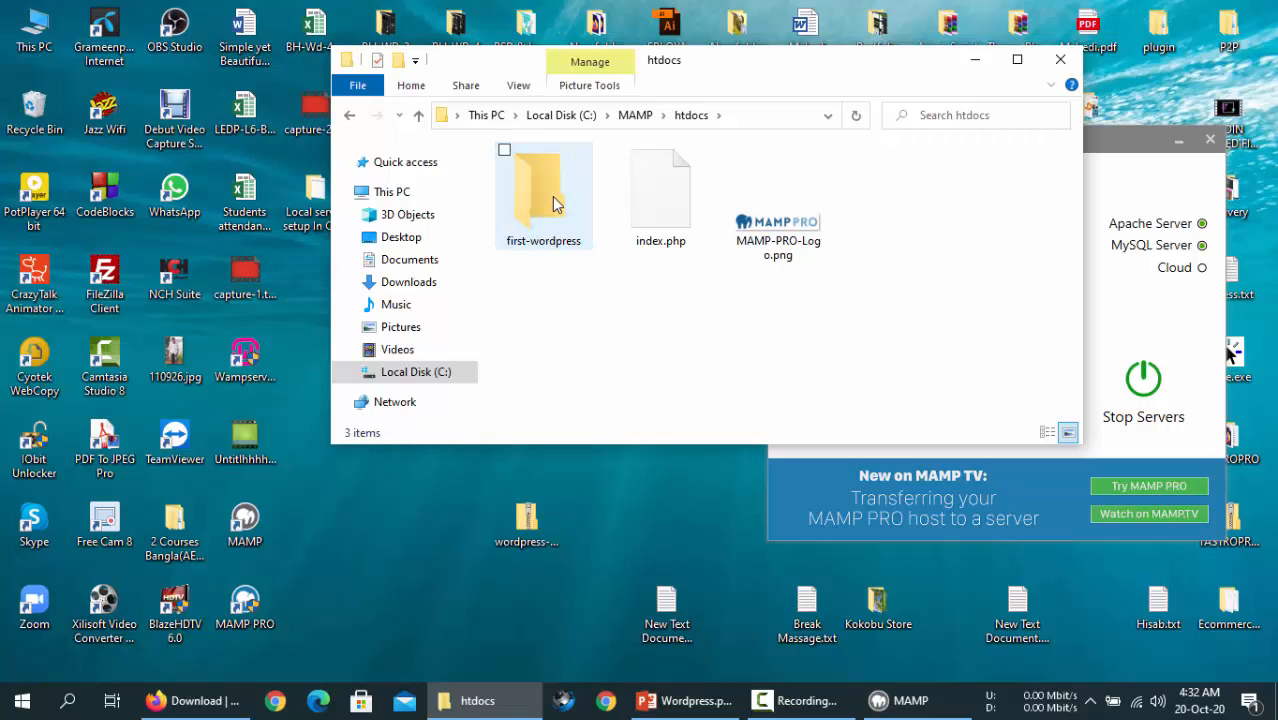
- Open the empty first-wordpress folder and move its window to the left
{"action": "double_click", "coordinate": [540, 198]}
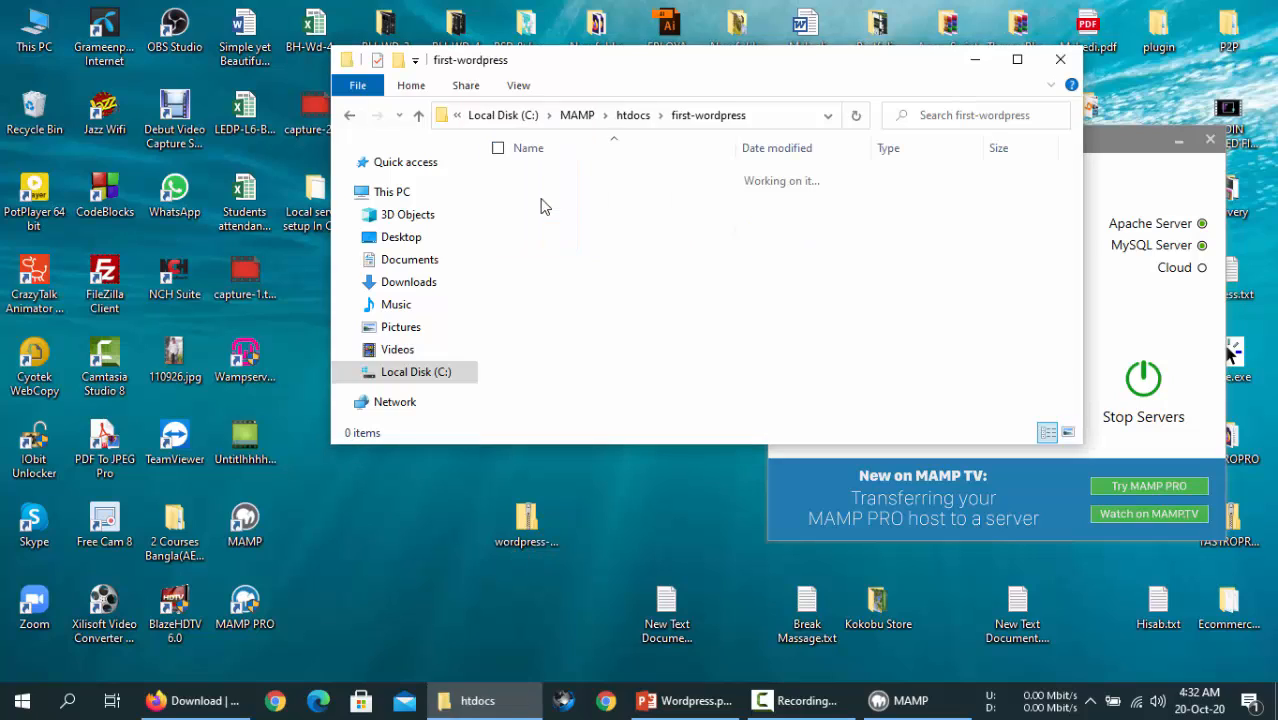
{"action": "right_click", "coordinate": [571, 218]}
{"action": "left_click", "coordinate": [515, 538]}
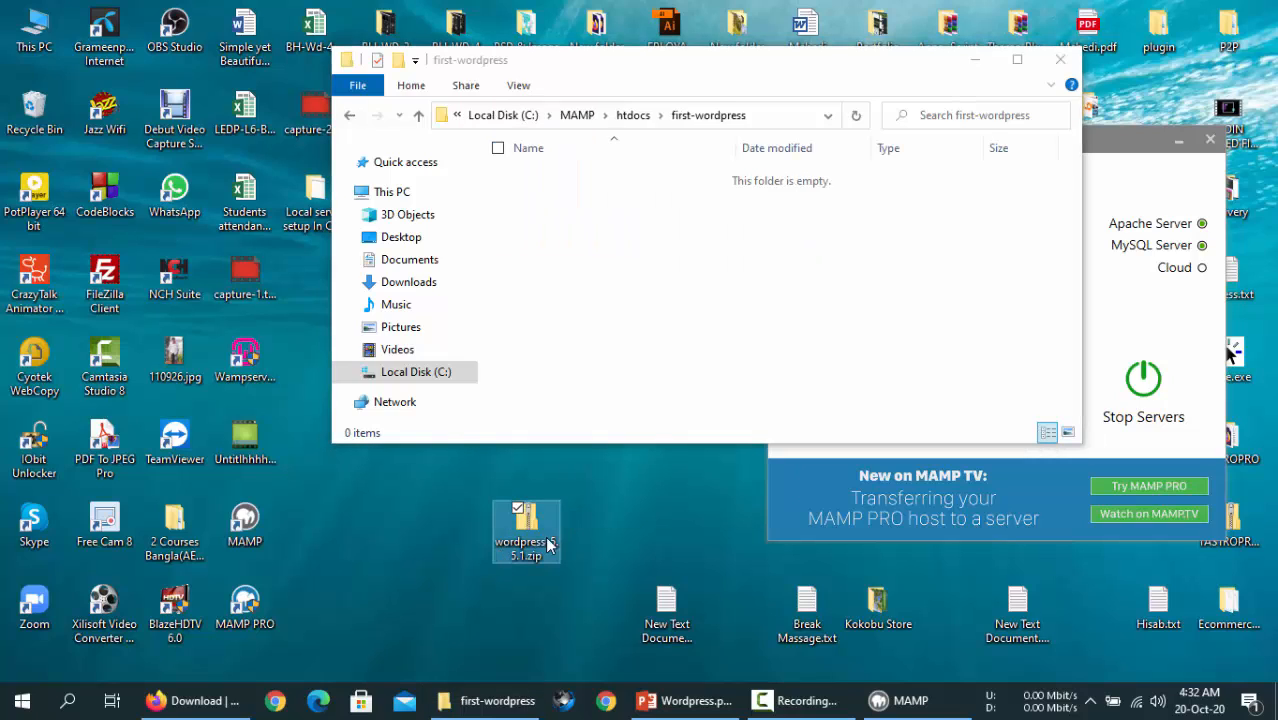
{"action": "left_click", "coordinate": [572, 535]}
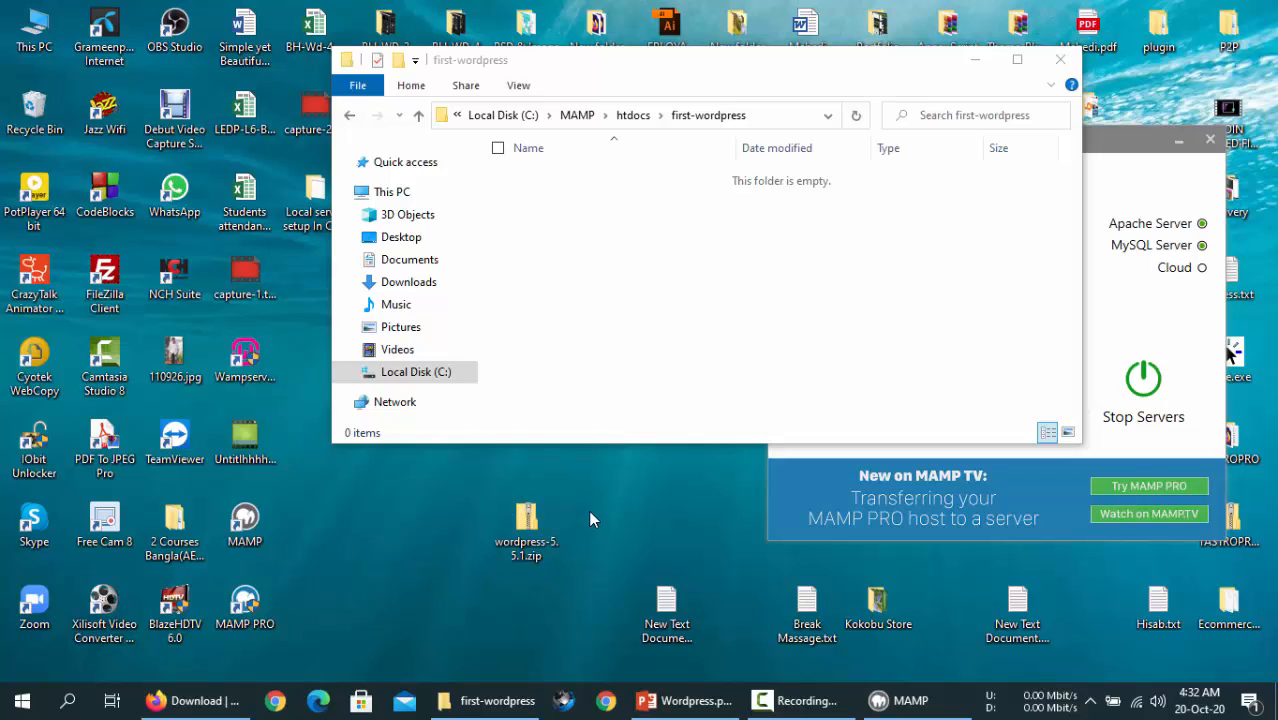
{"action": "left_click", "coordinate": [540, 548]}
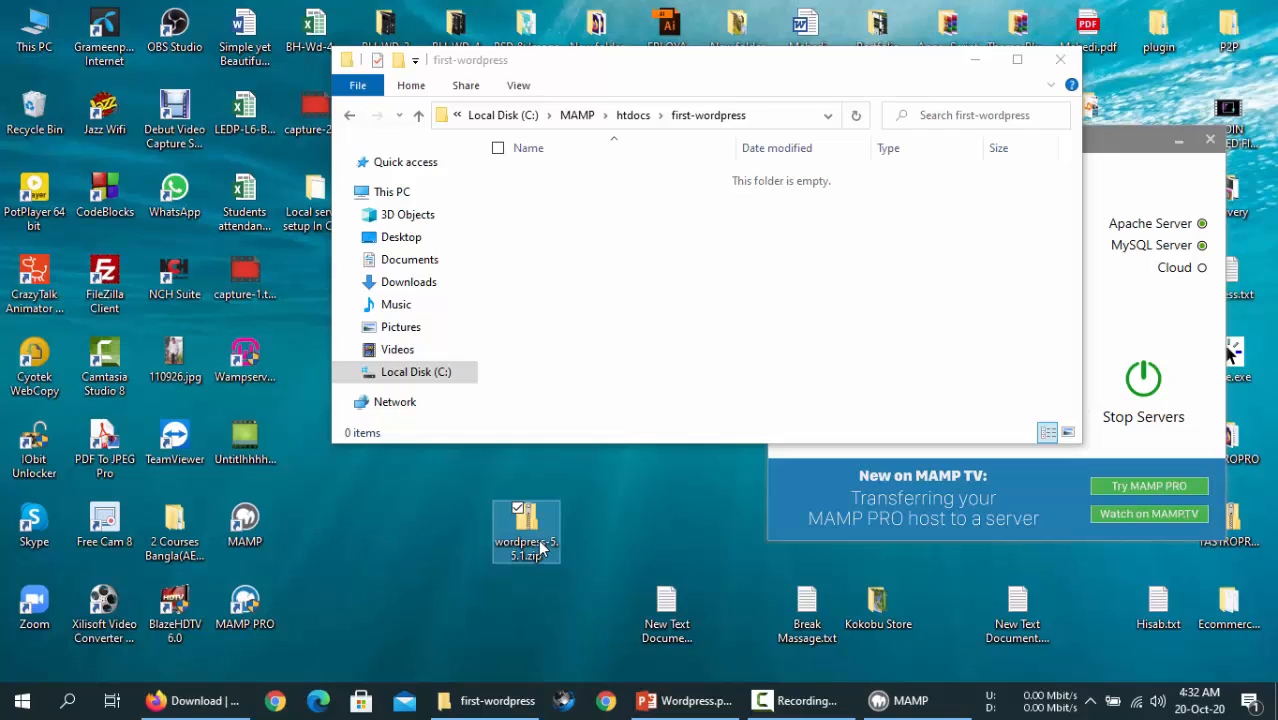
{"action": "left_click", "coordinate": [634, 504]}
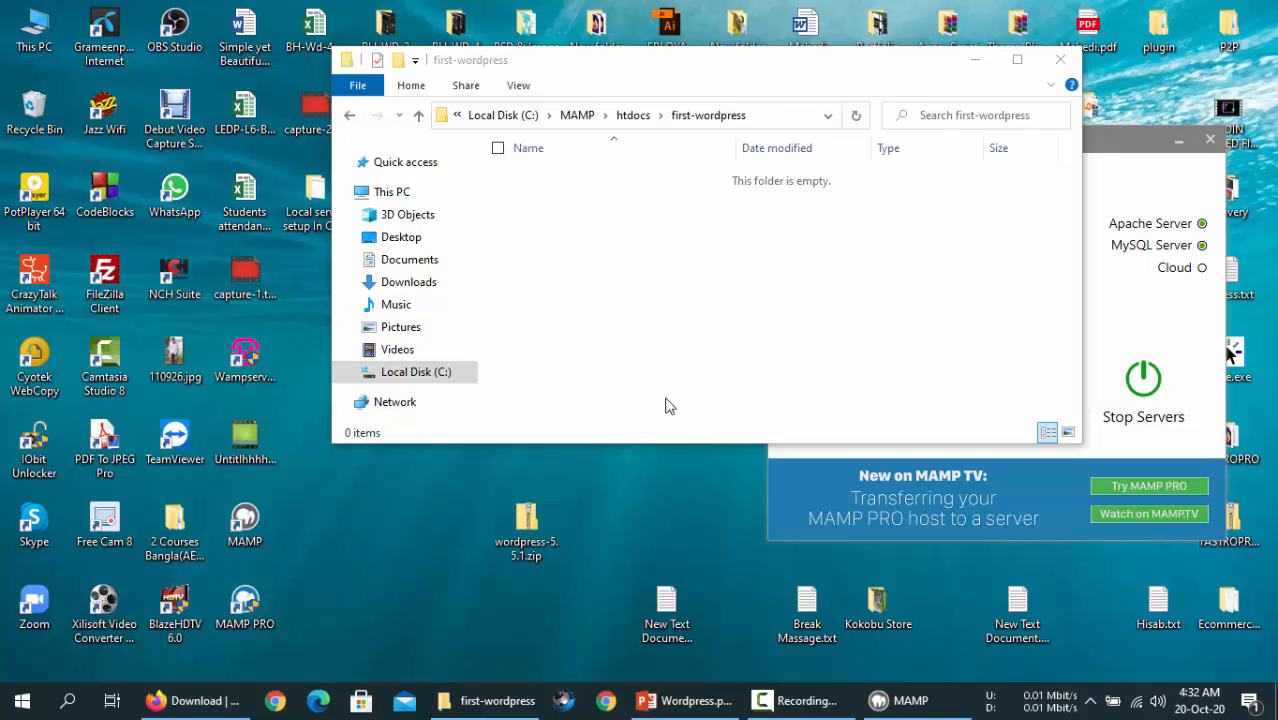
{"action": "left_click_drag", "start_coordinate": [770, 63], "coordinate": [450, 57]}
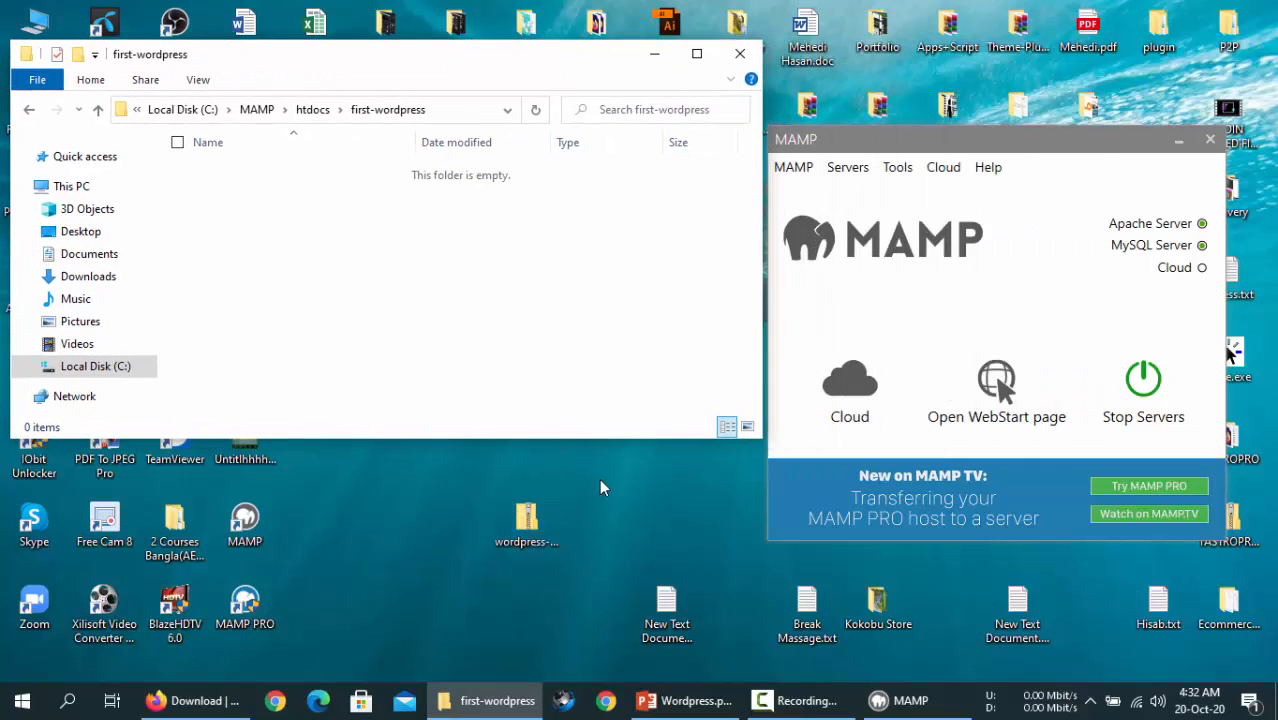
- Copy all 19 files from the zip's wordpress folder into first-wordpress
{"action": "double_click", "coordinate": [526, 520]}
{"action": "left_click_drag", "start_coordinate": [223, 86], "coordinate": [909, 156]}
{"action": "left_click", "coordinate": [937, 270]}
{"action": "double_click", "coordinate": [935, 270]}
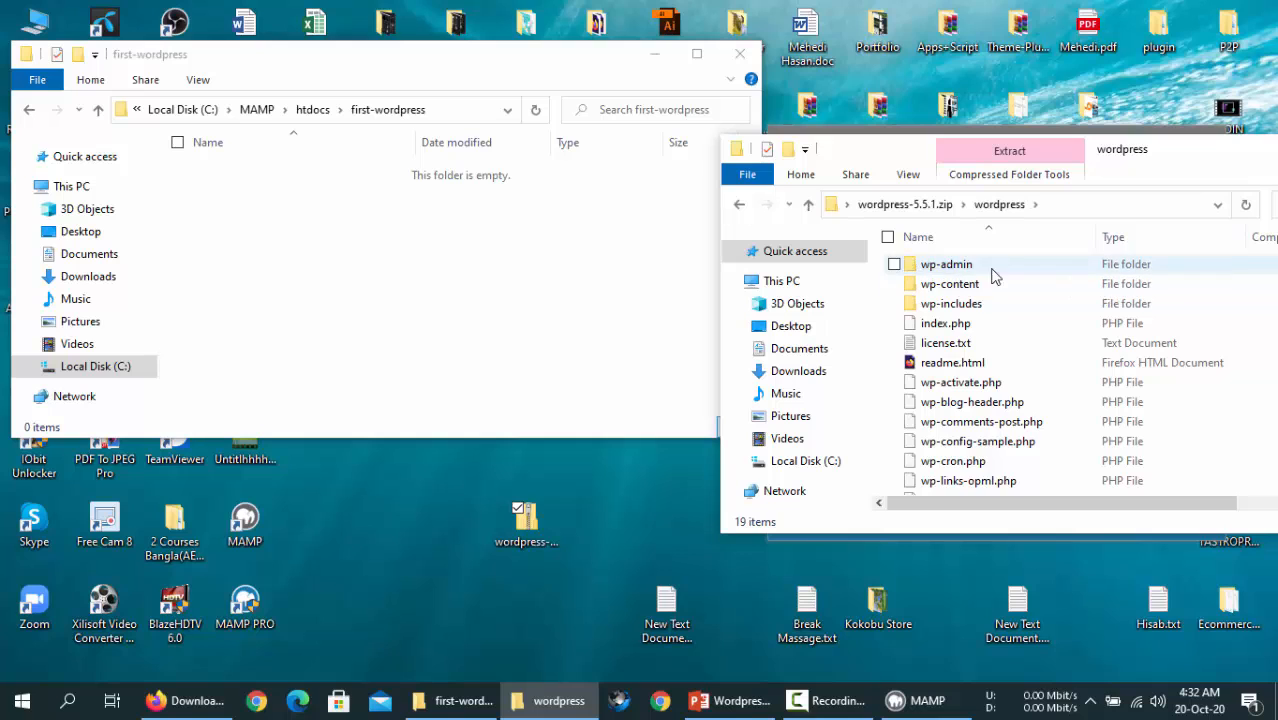
{"action": "scroll", "coordinate": [955, 320], "scroll_direction": "down", "scroll_amount": 1}
{"action": "scroll", "coordinate": [962, 327], "scroll_direction": "up", "scroll_amount": 1}
{"action": "left_click", "coordinate": [887, 237]}
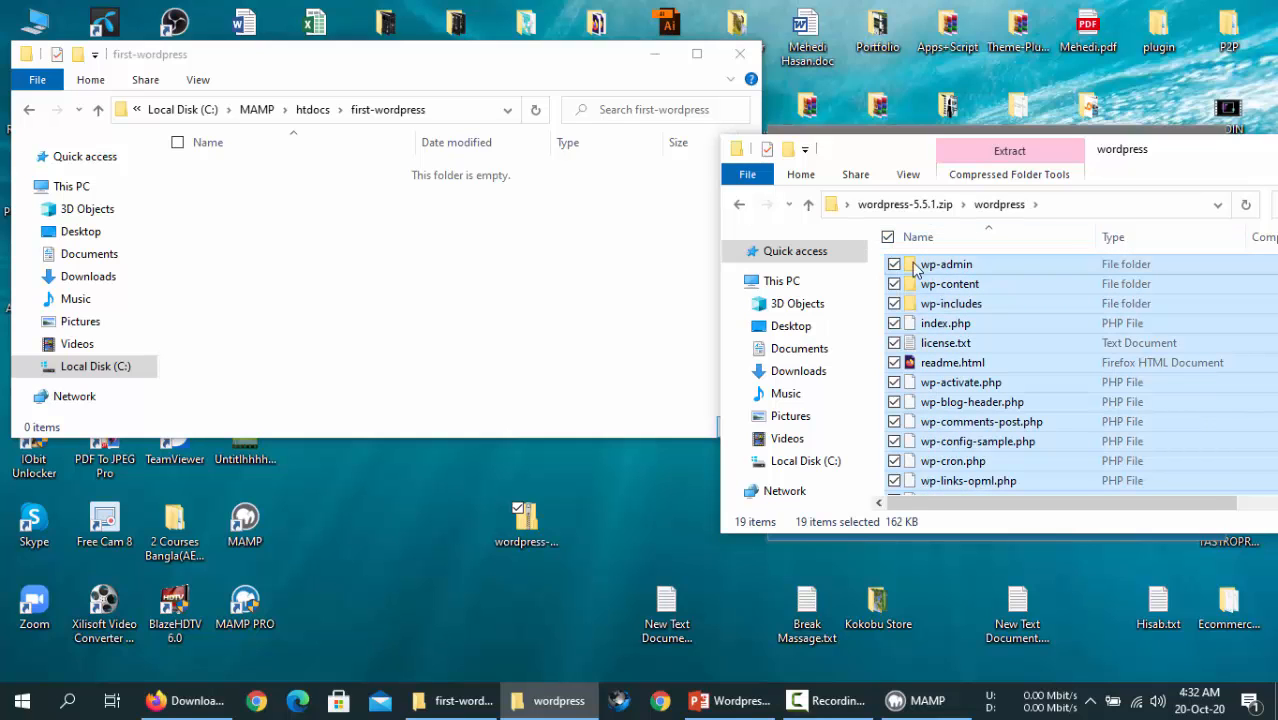
{"action": "left_click_drag", "start_coordinate": [1007, 273], "coordinate": [420, 327]}
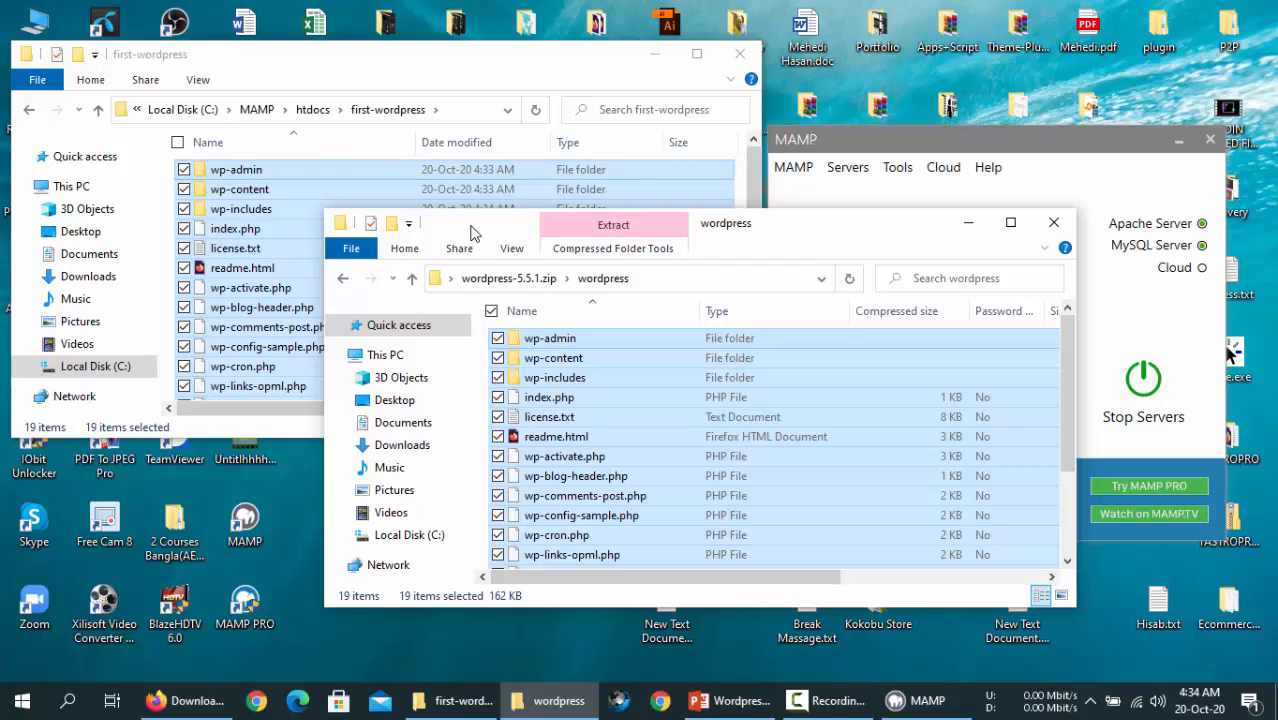
- Clear the selections and close the wordpress-5.5.1.zip archive window
{"action": "left_click_drag", "start_coordinate": [472, 226], "coordinate": [828, 121]}
{"action": "left_click", "coordinate": [882, 241]}
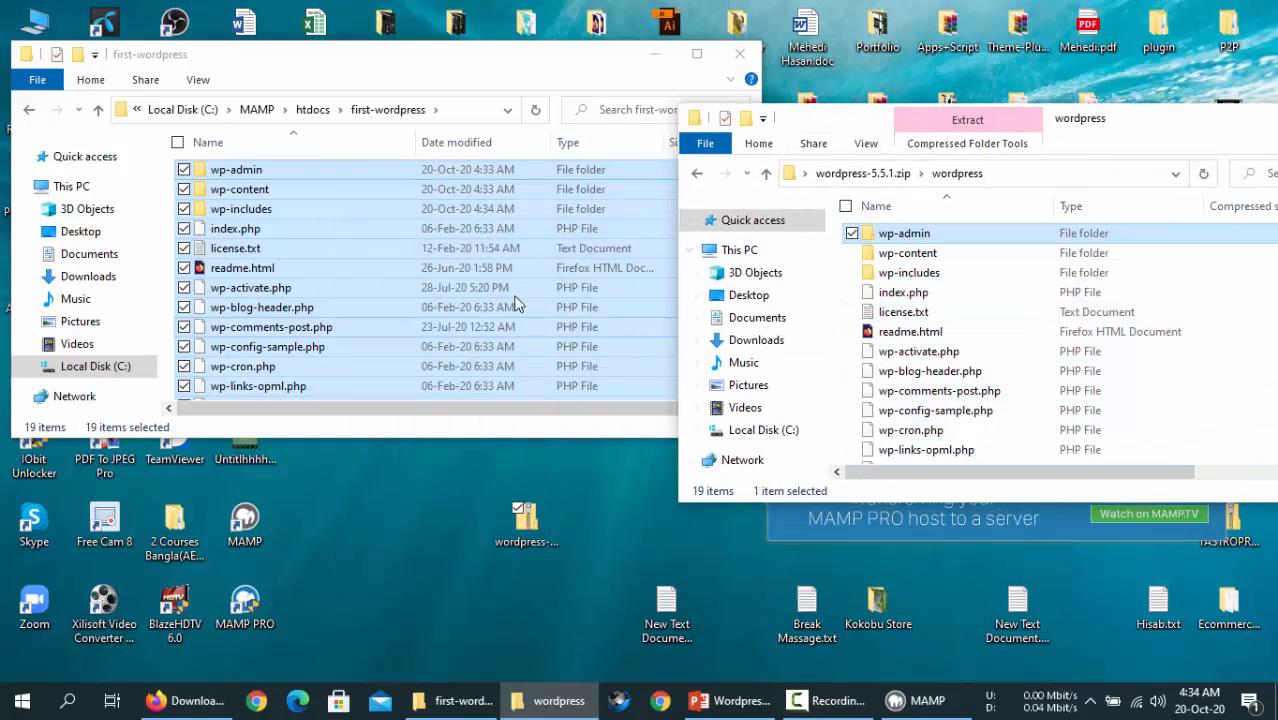
{"action": "left_click", "coordinate": [383, 232]}
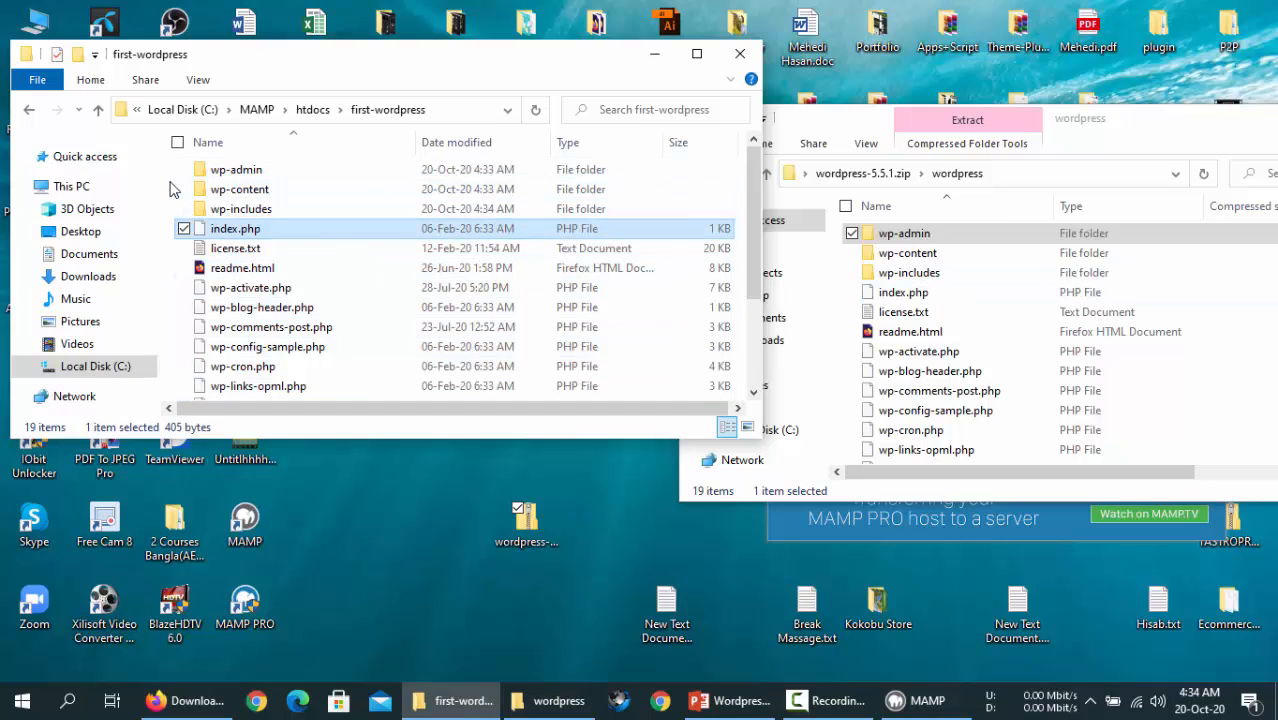
{"action": "left_click", "coordinate": [184, 228]}
{"action": "left_click", "coordinate": [840, 344]}
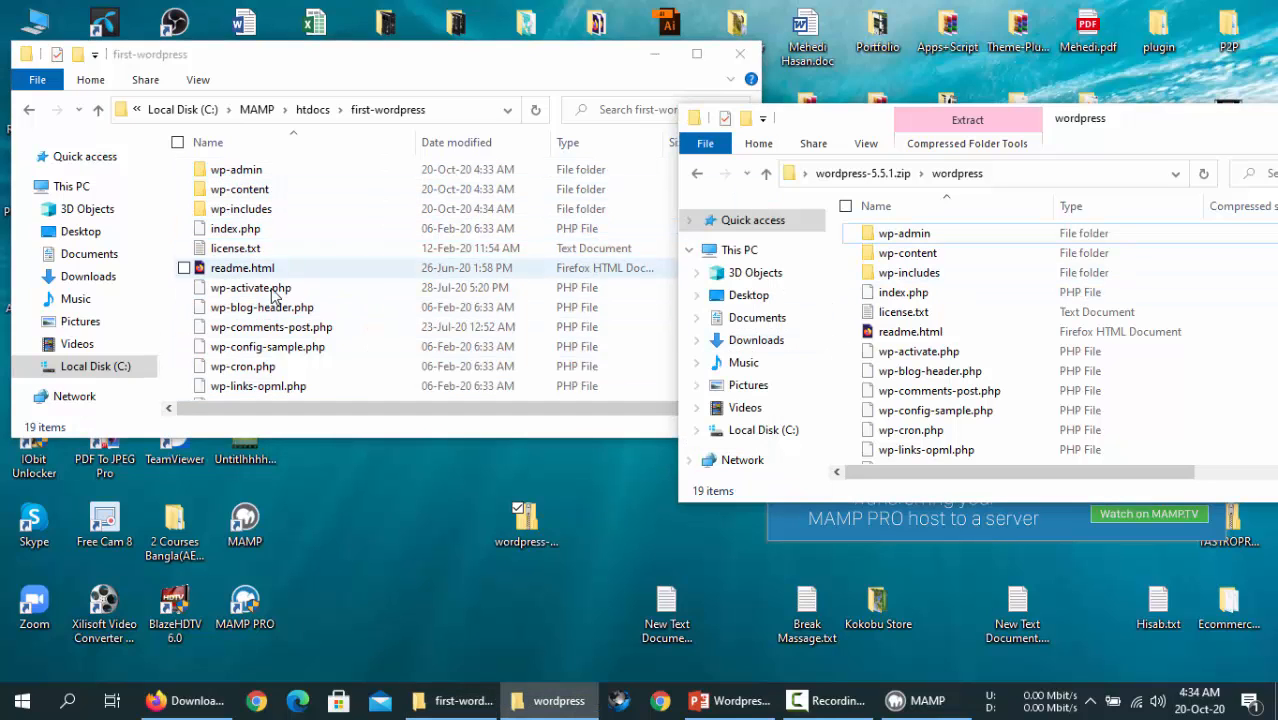
{"action": "left_click", "coordinate": [538, 541]}
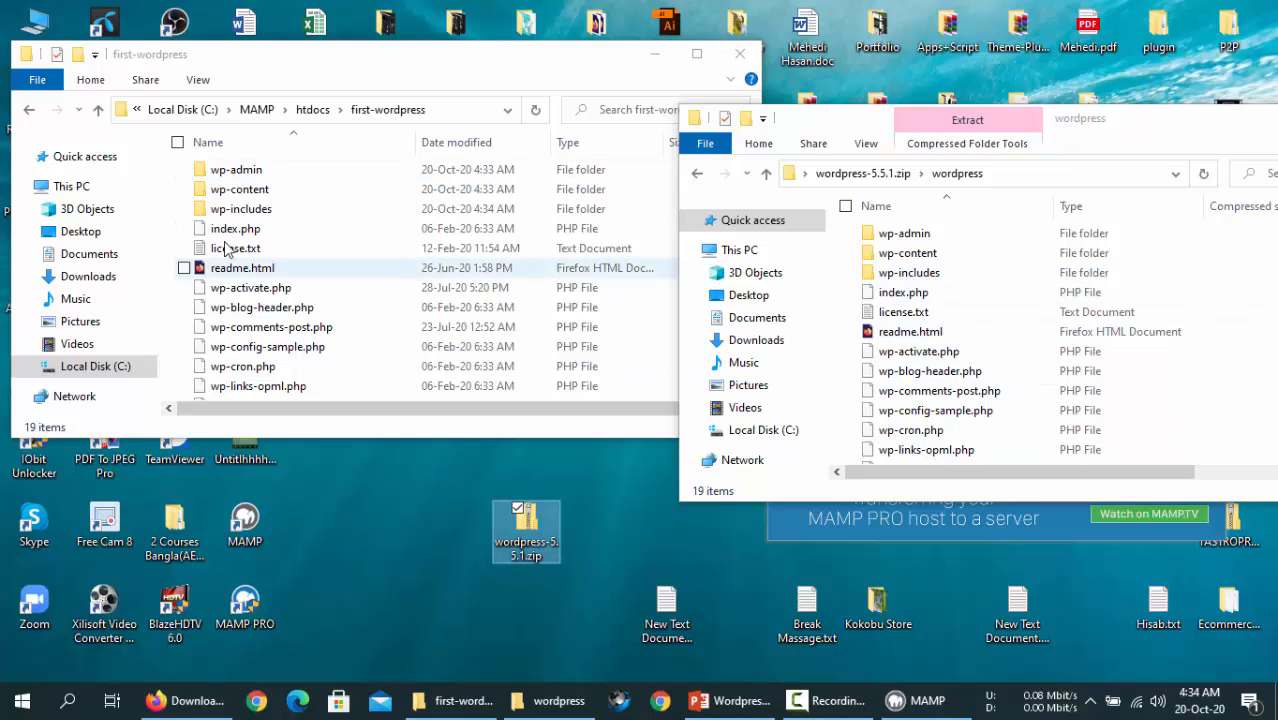
{"action": "left_click_drag", "start_coordinate": [908, 124], "coordinate": [518, 196]}
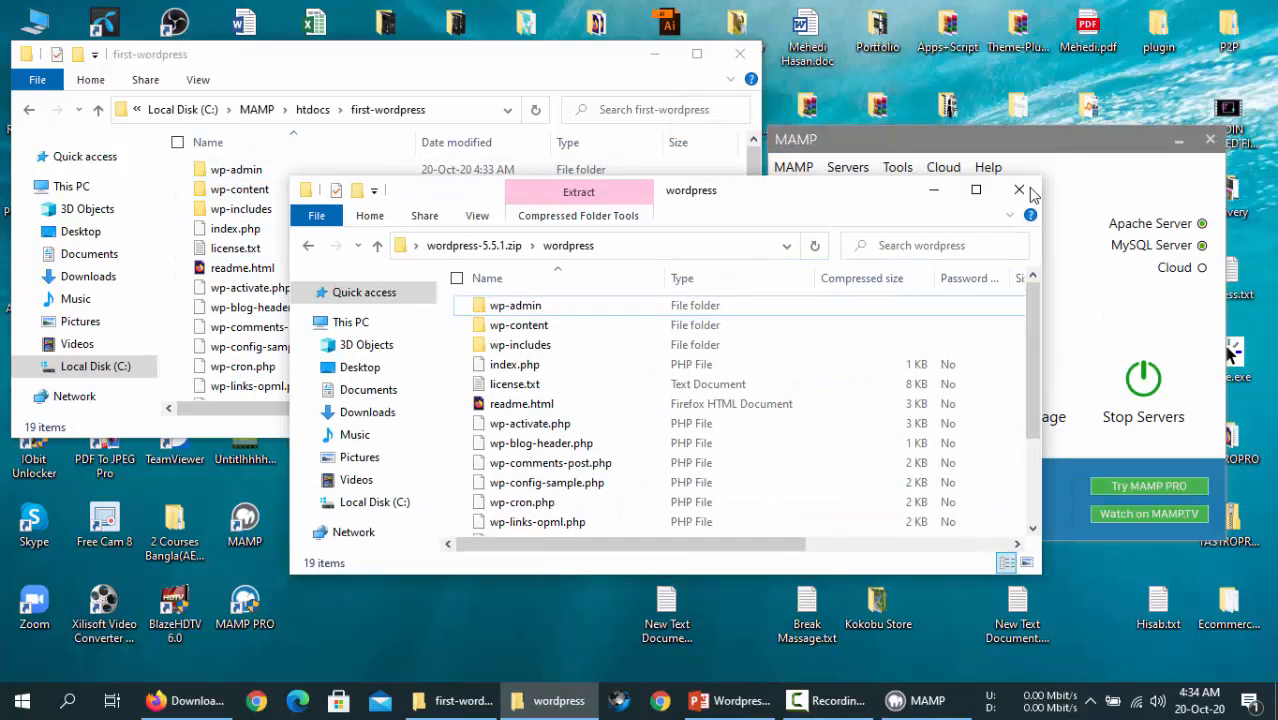
{"action": "left_click", "coordinate": [1019, 190]}
- Return to htdocs, then launch MAMP's WebStart page at localhost:81/MAMP in Firefox
{"action": "left_click", "coordinate": [29, 109]}
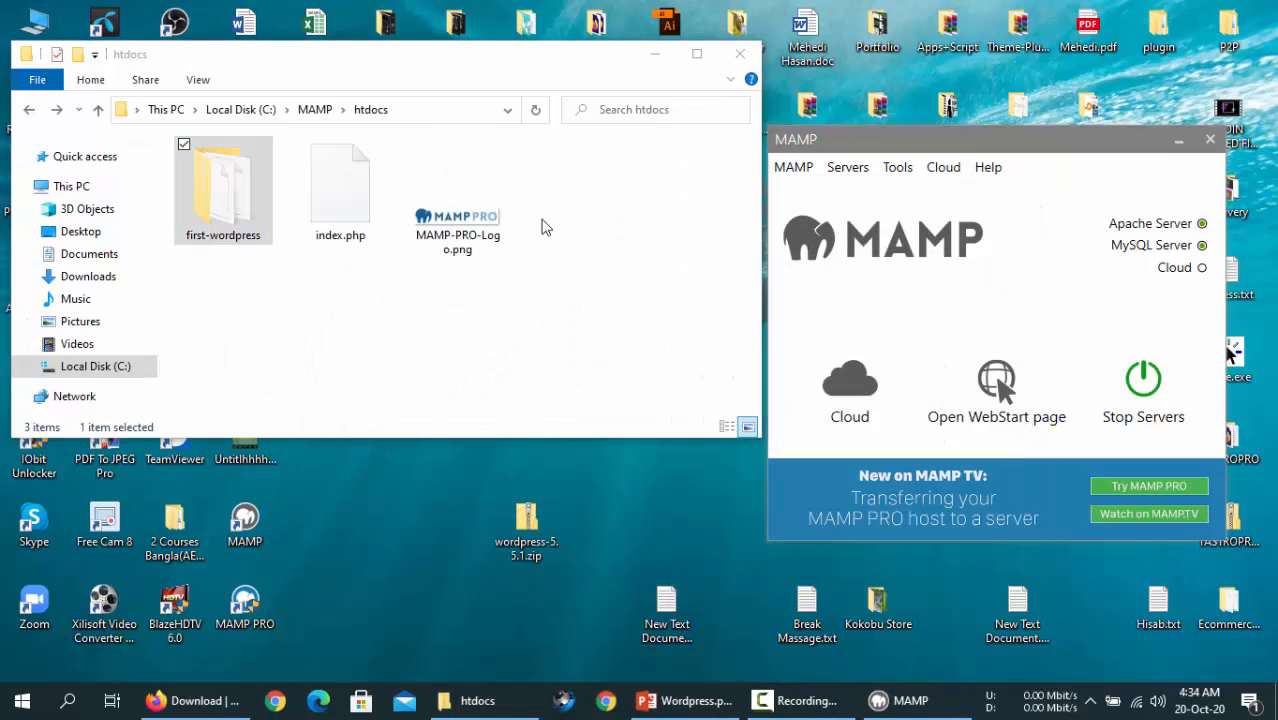
{"action": "left_click_drag", "start_coordinate": [453, 64], "coordinate": [663, 32]}
{"action": "left_click", "coordinate": [1035, 158]}
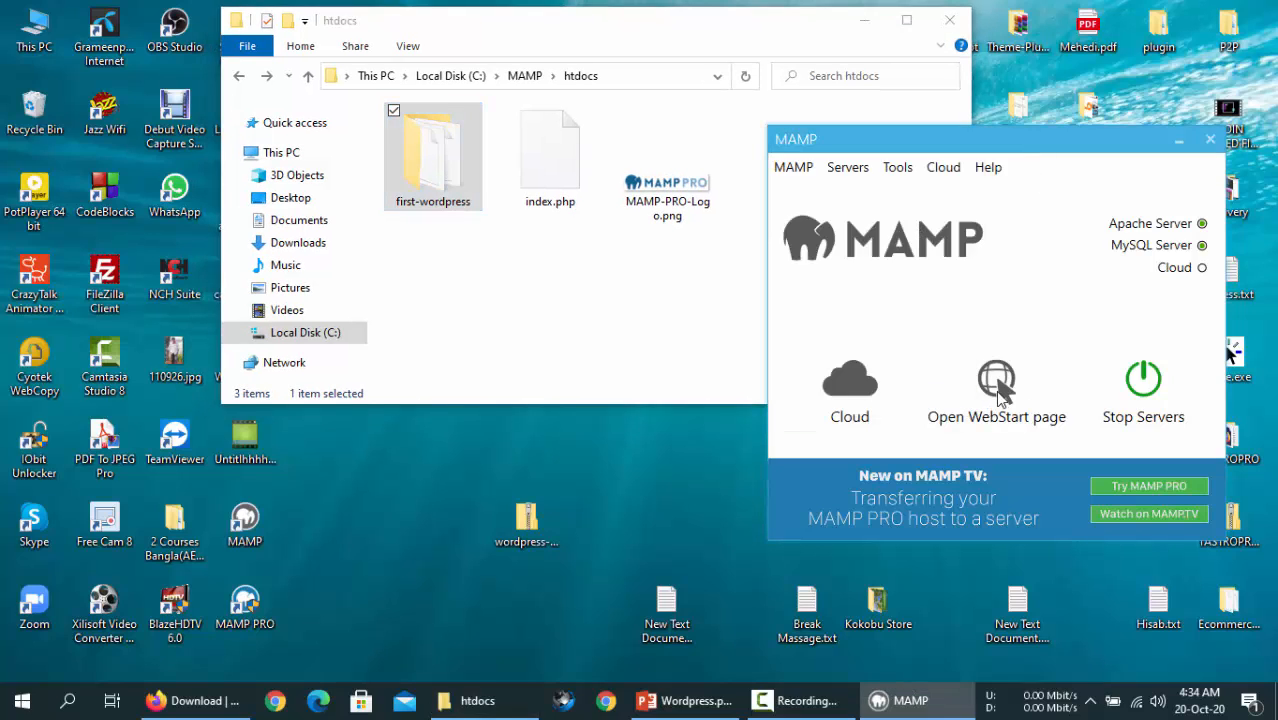
{"action": "left_click", "coordinate": [997, 390]}
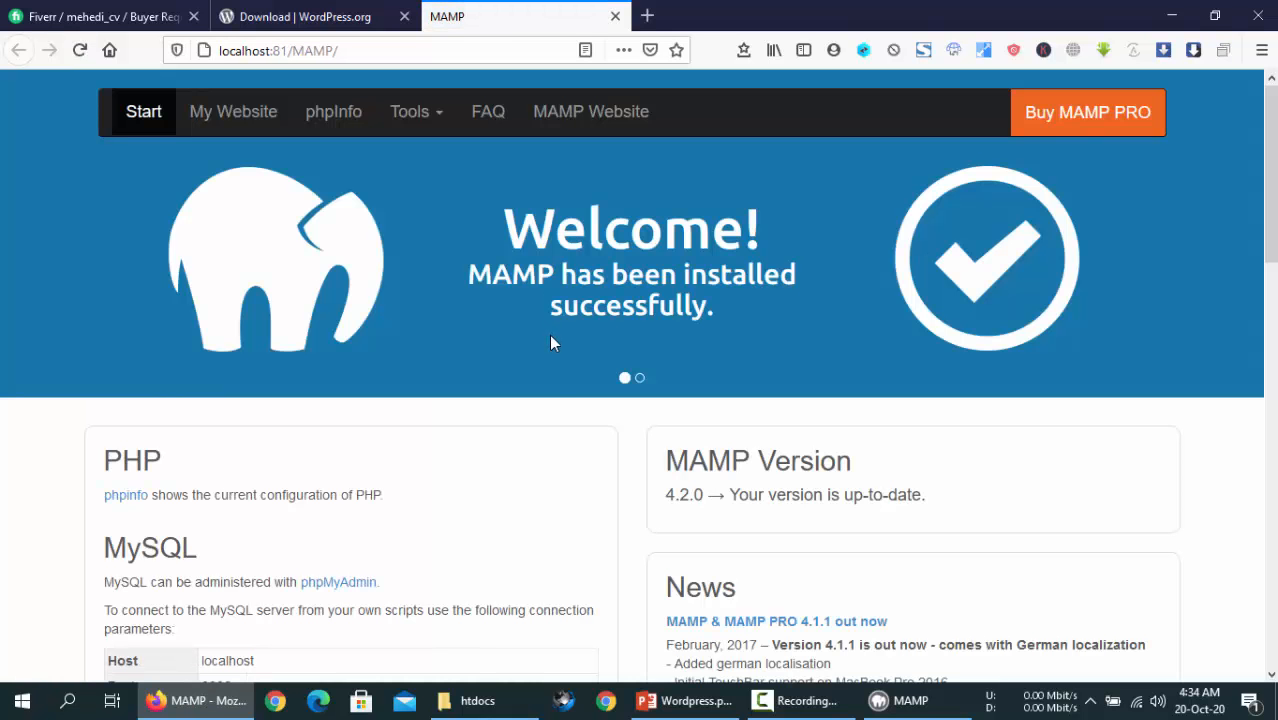
{"action": "left_click", "coordinate": [938, 712]}
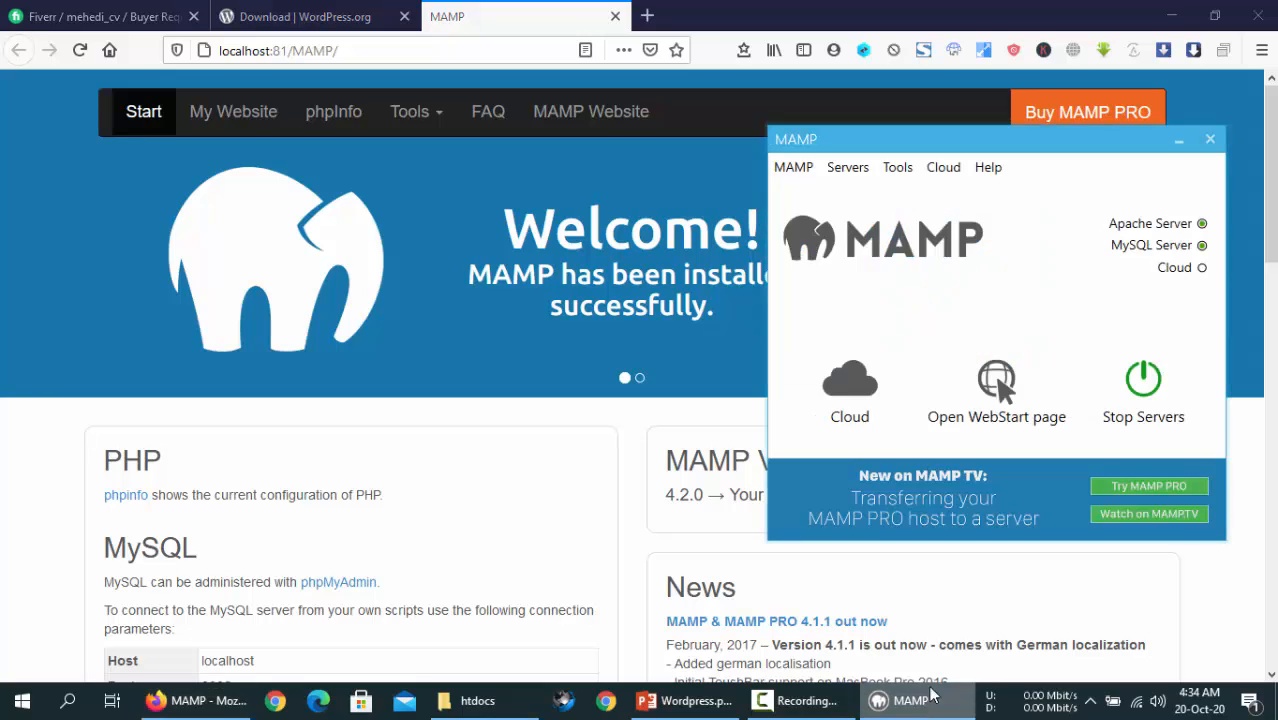
{"action": "left_click", "coordinate": [482, 208]}
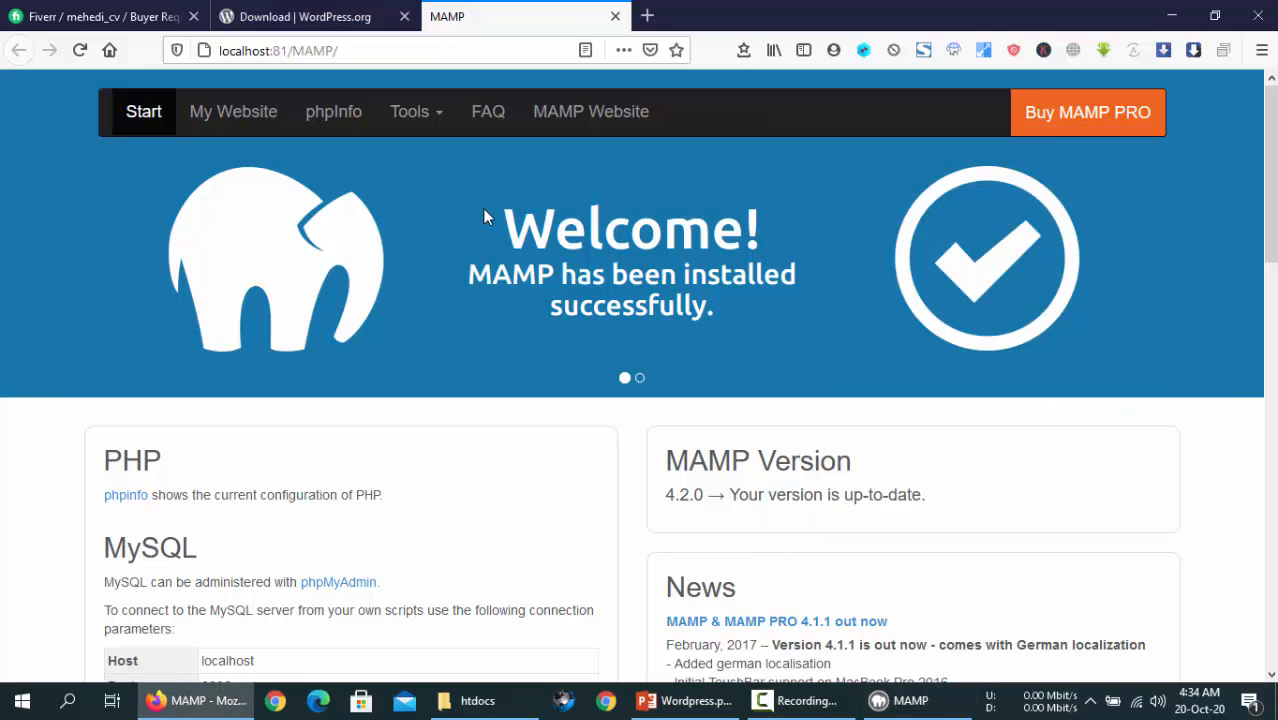
- Open My Website at localhost:81 and compare its placeholder page with htdocs' index.php
{"action": "left_click", "coordinate": [233, 112]}
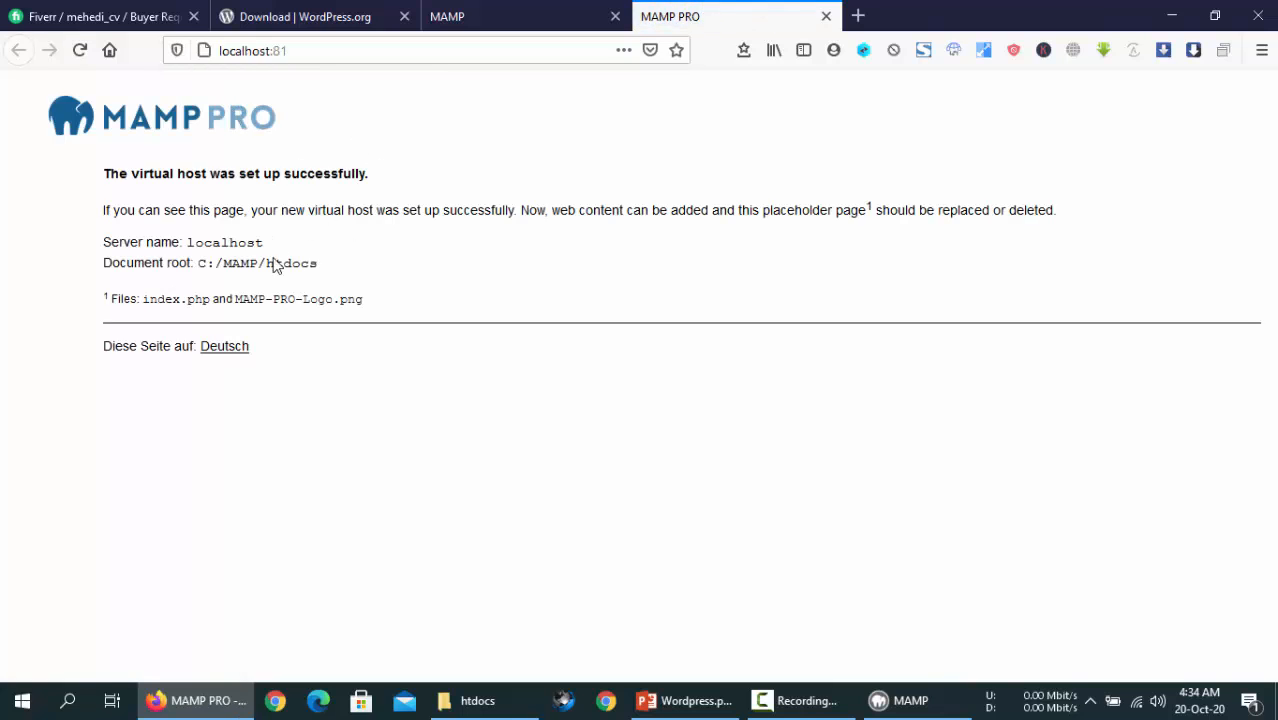
{"action": "left_click_drag", "start_coordinate": [104, 173], "coordinate": [388, 178]}
{"action": "left_click", "coordinate": [397, 178]}
{"action": "left_click", "coordinate": [506, 703]}
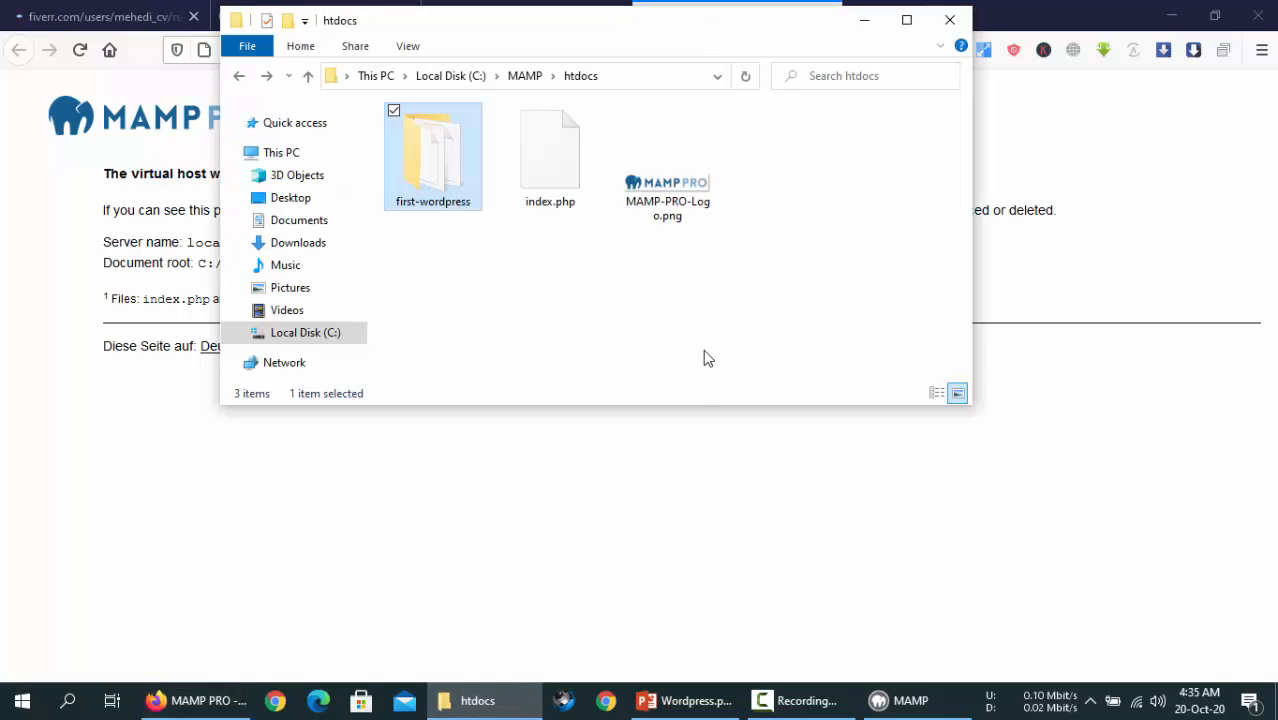
{"action": "left_click", "coordinate": [549, 205]}
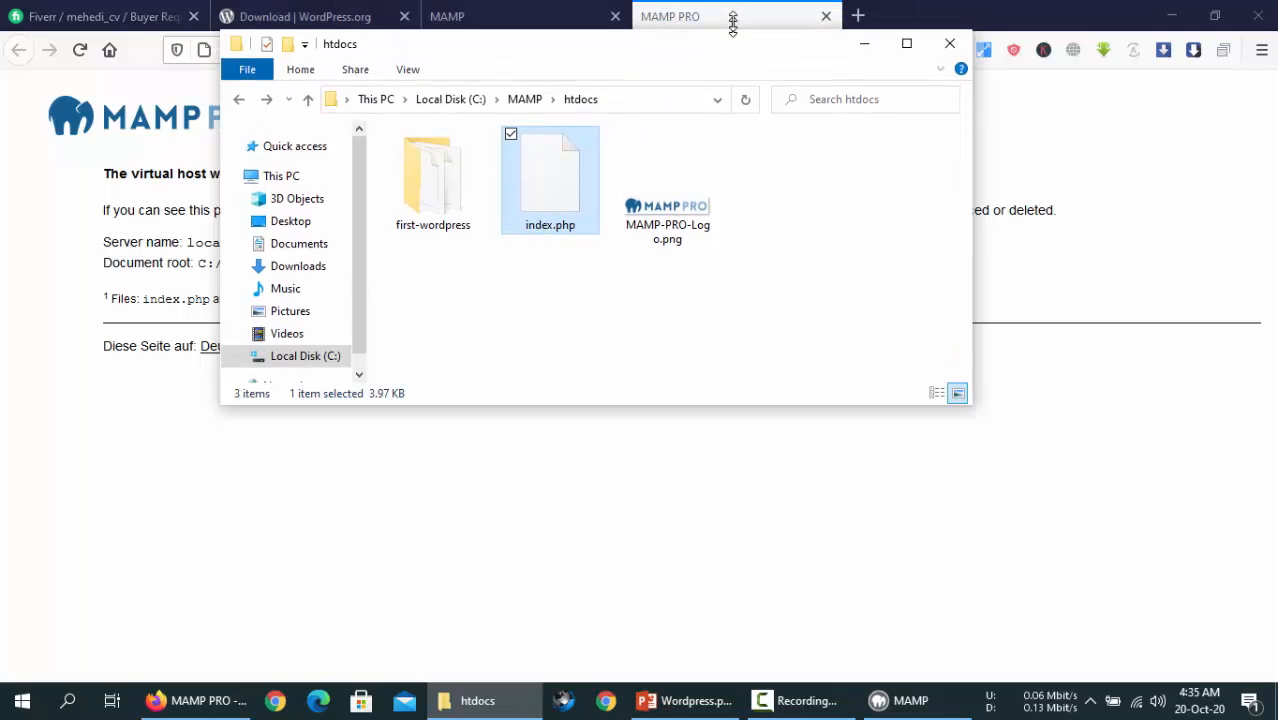
{"action": "left_click_drag", "start_coordinate": [730, 23], "coordinate": [810, 122]}
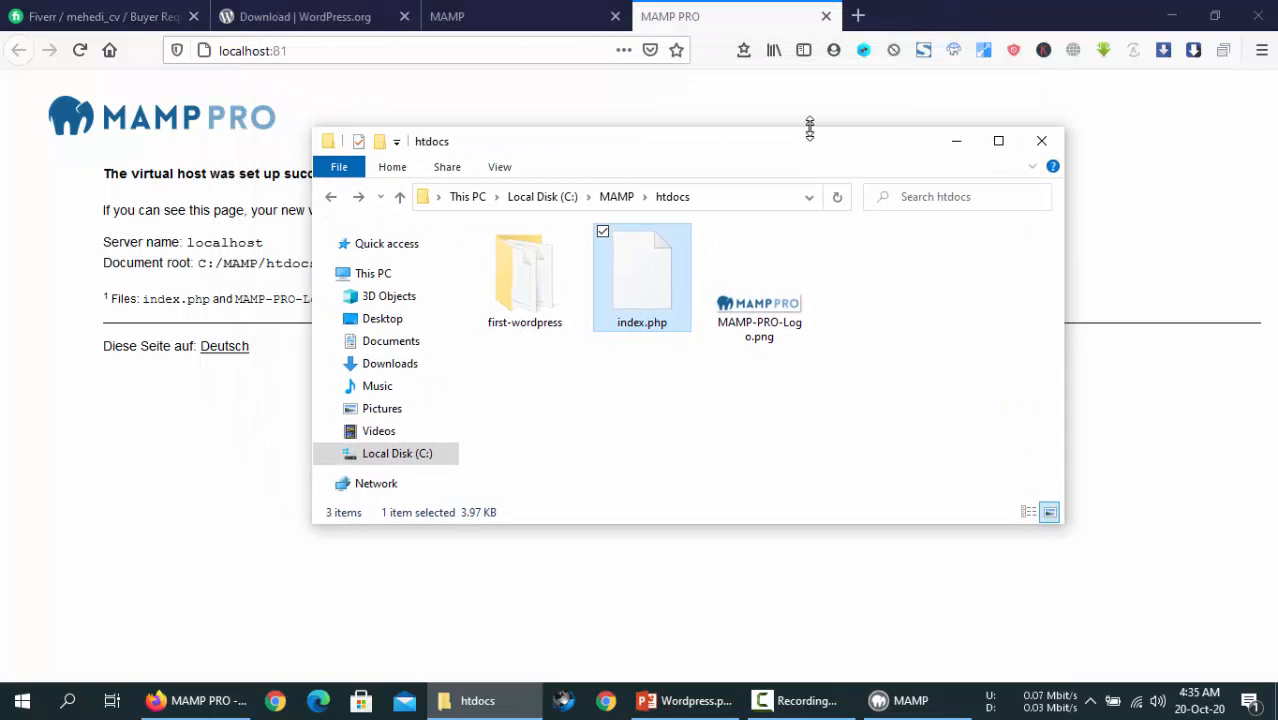
{"action": "left_click", "coordinate": [640, 320]}
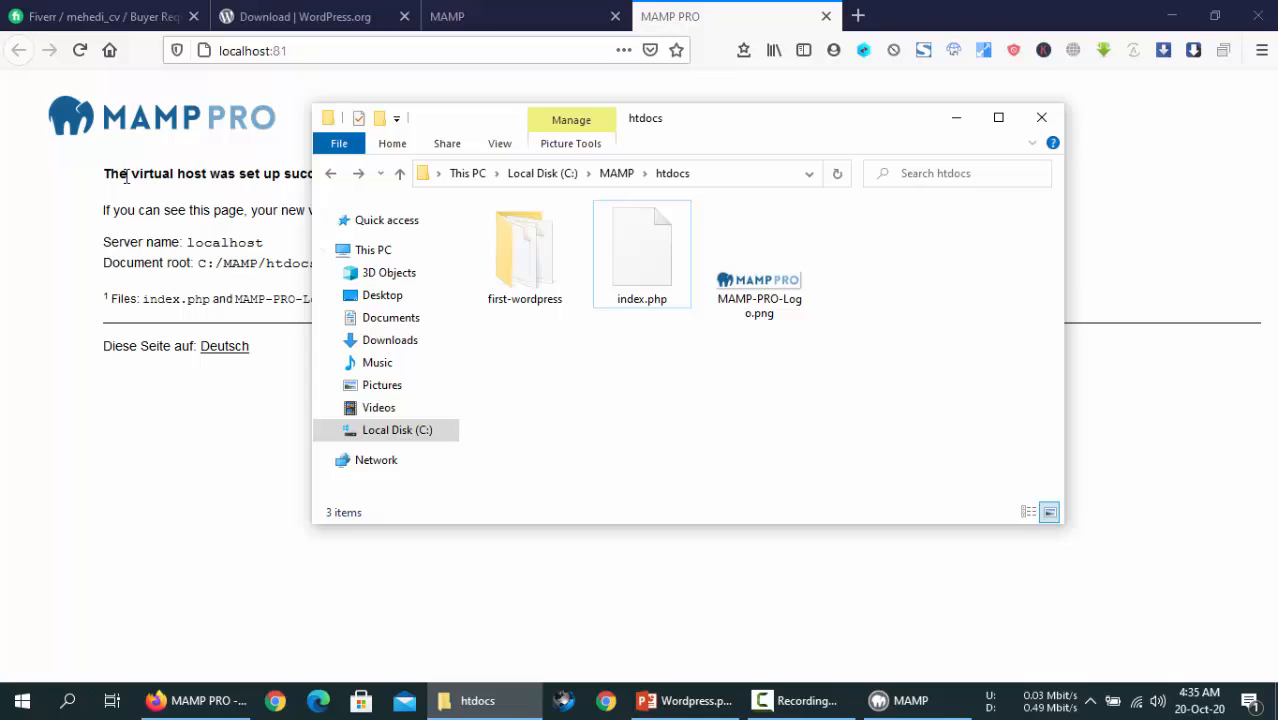
{"action": "left_click_drag", "start_coordinate": [100, 172], "coordinate": [311, 380]}
{"action": "left_click", "coordinate": [311, 382]}
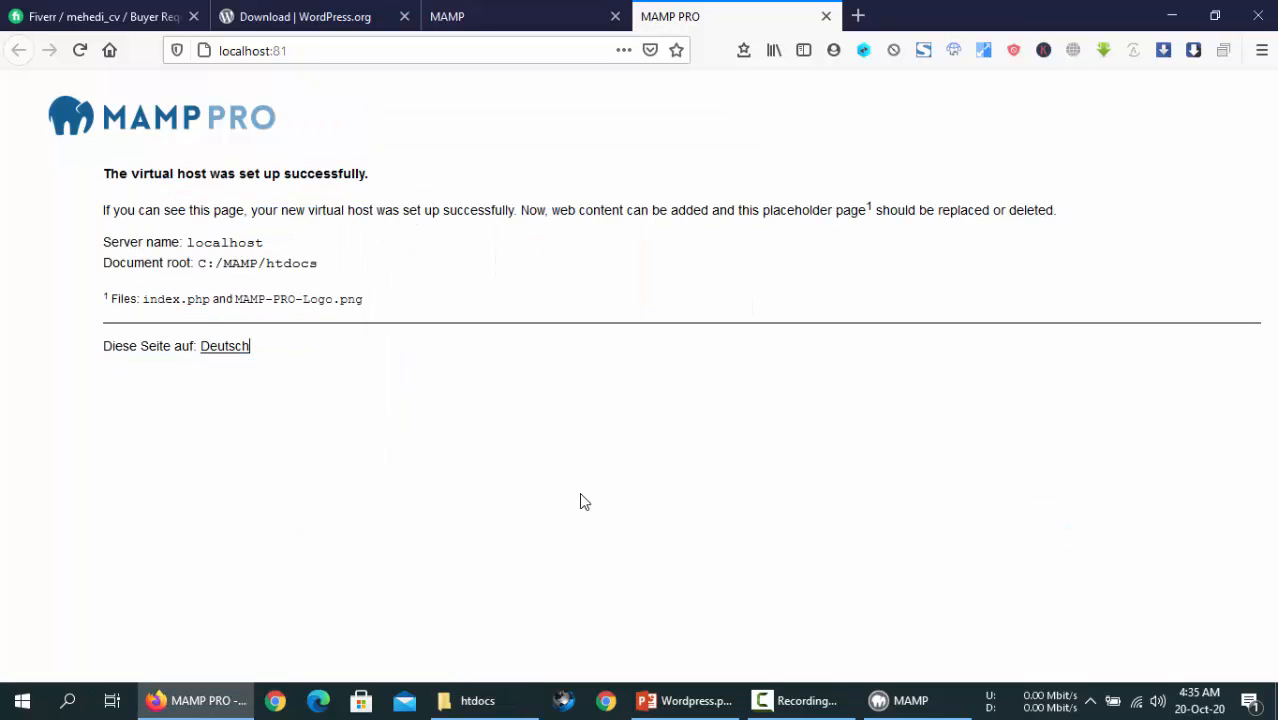
- Delete index.php and MAMP-PRO-Logo.png from htdocs
{"action": "left_click", "coordinate": [497, 705]}
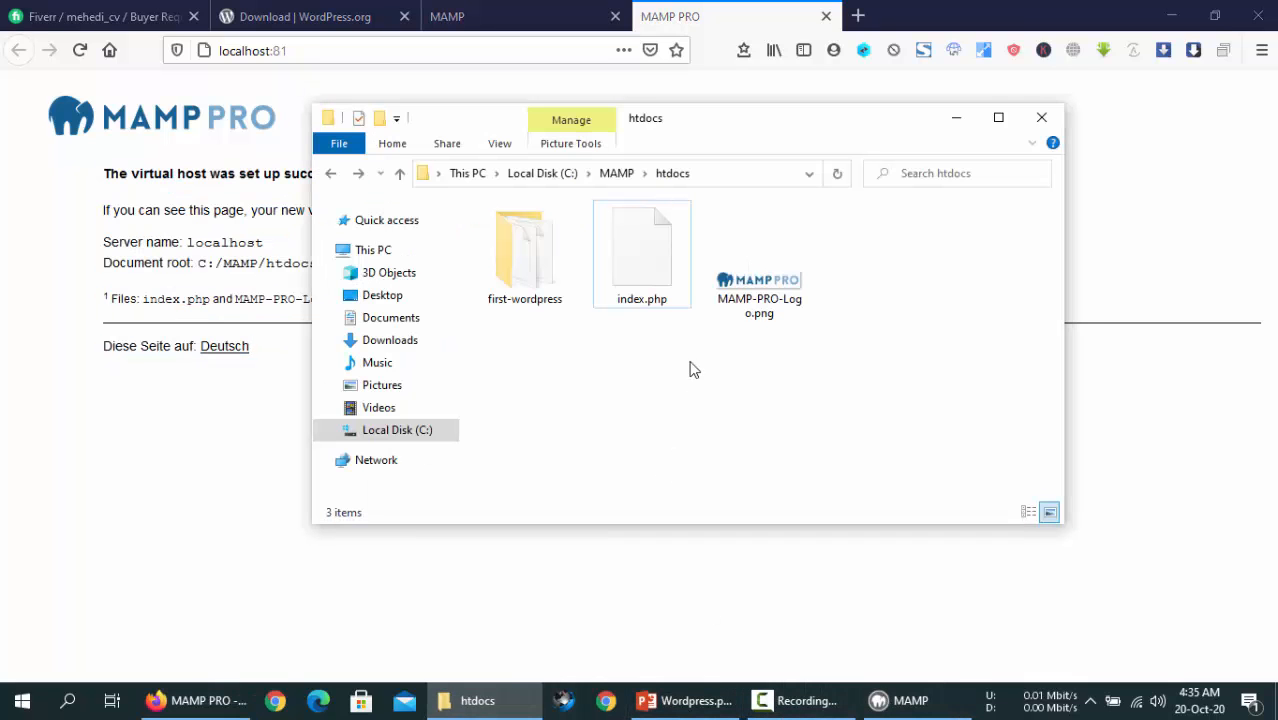
{"action": "left_click_drag", "start_coordinate": [630, 345], "coordinate": [778, 272]}
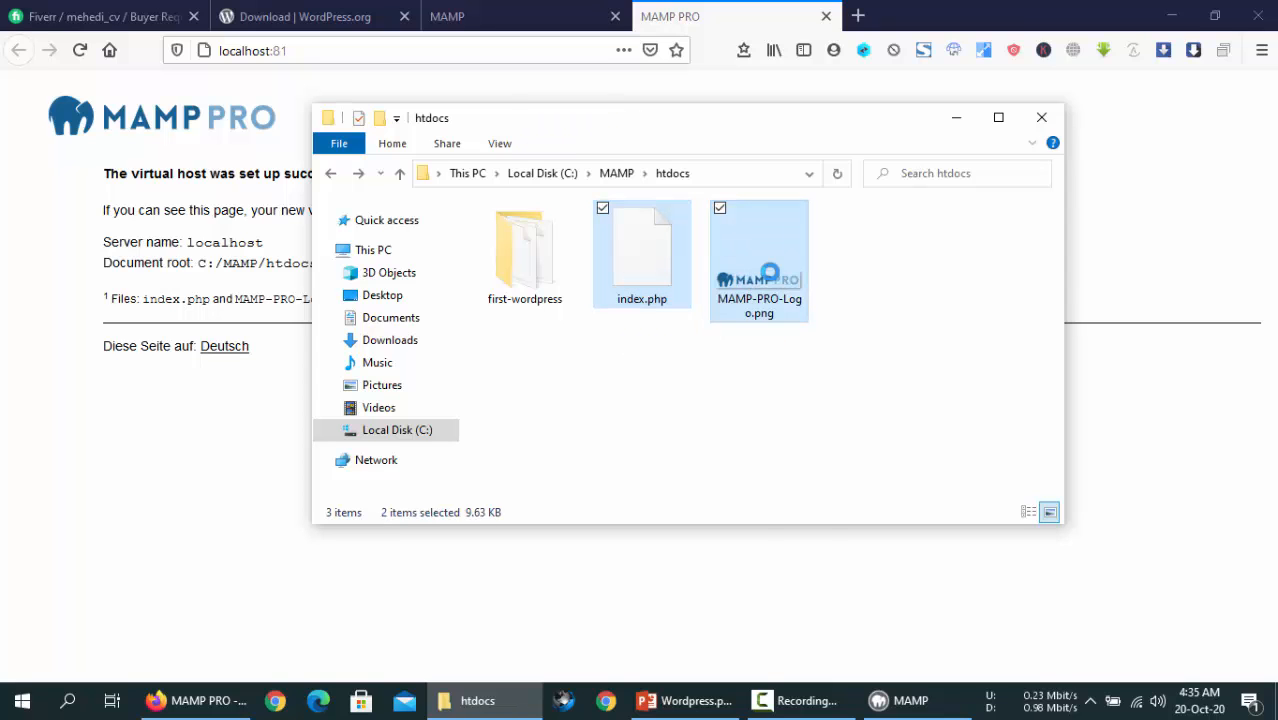
{"action": "right_click", "coordinate": [770, 272]}
{"action": "left_click", "coordinate": [648, 263]}
{"action": "left_click", "coordinate": [772, 250], "text": "ctrl"}
{"action": "key", "text": "Delete"}
- Reload localhost:81 so it shows the 'Index of /' listing with first-wordpress/
{"action": "right_click", "coordinate": [45, 188]}
{"action": "left_click", "coordinate": [231, 201]}
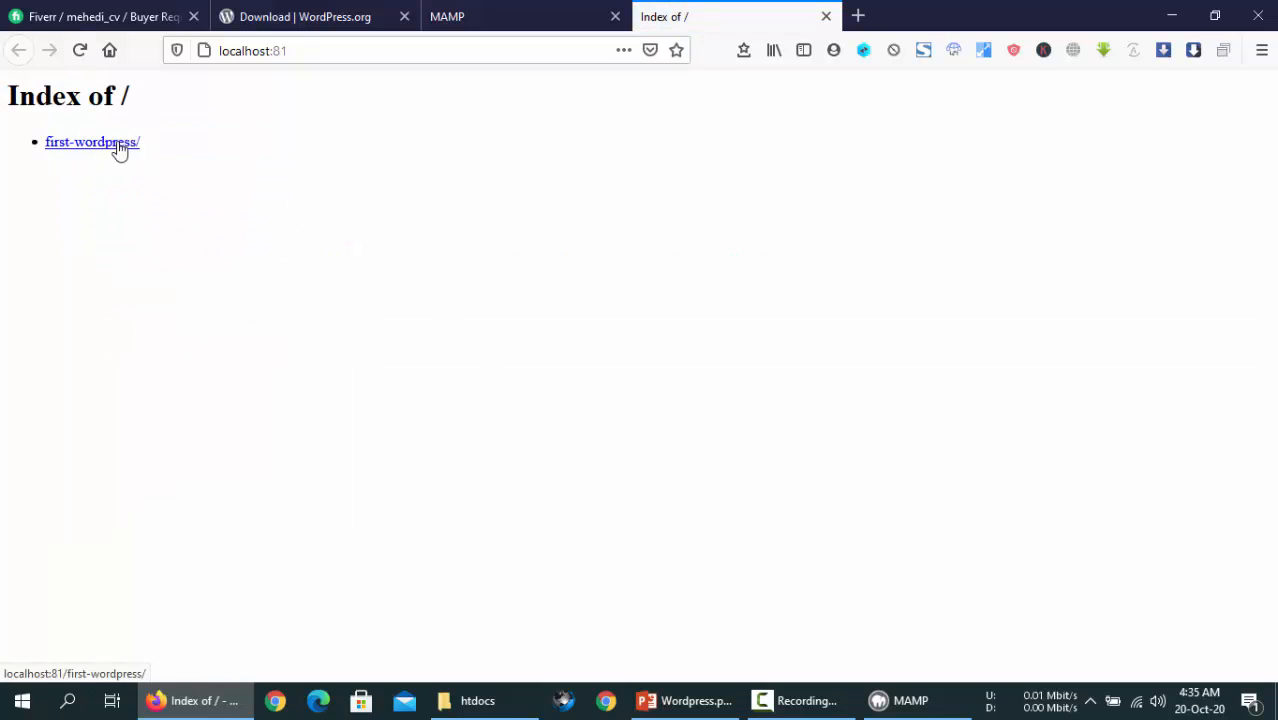
{"action": "left_click", "coordinate": [470, 700]}
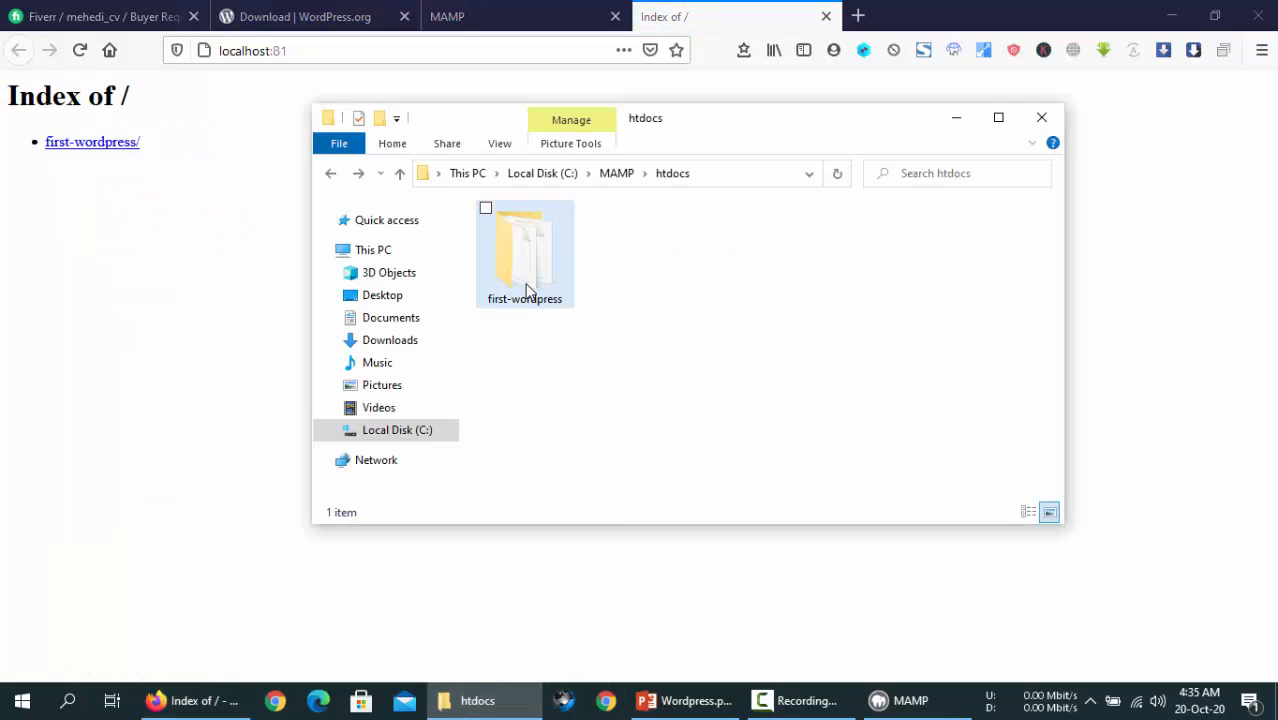
{"action": "left_click", "coordinate": [565, 295]}
{"action": "left_click", "coordinate": [613, 298]}
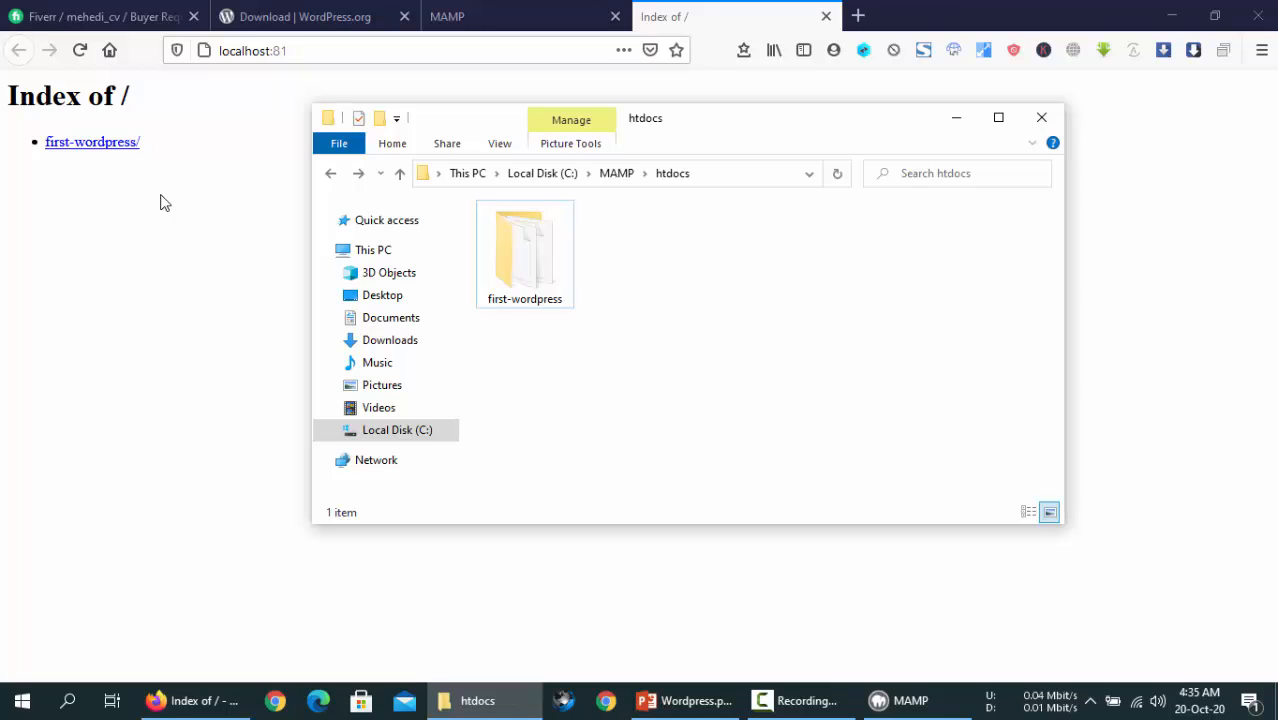
{"action": "left_click", "coordinate": [857, 15]}
- Load the mehedibcv.xyz address in a new Firefox tab
{"action": "type", "text": "mehedibcv.com/"}
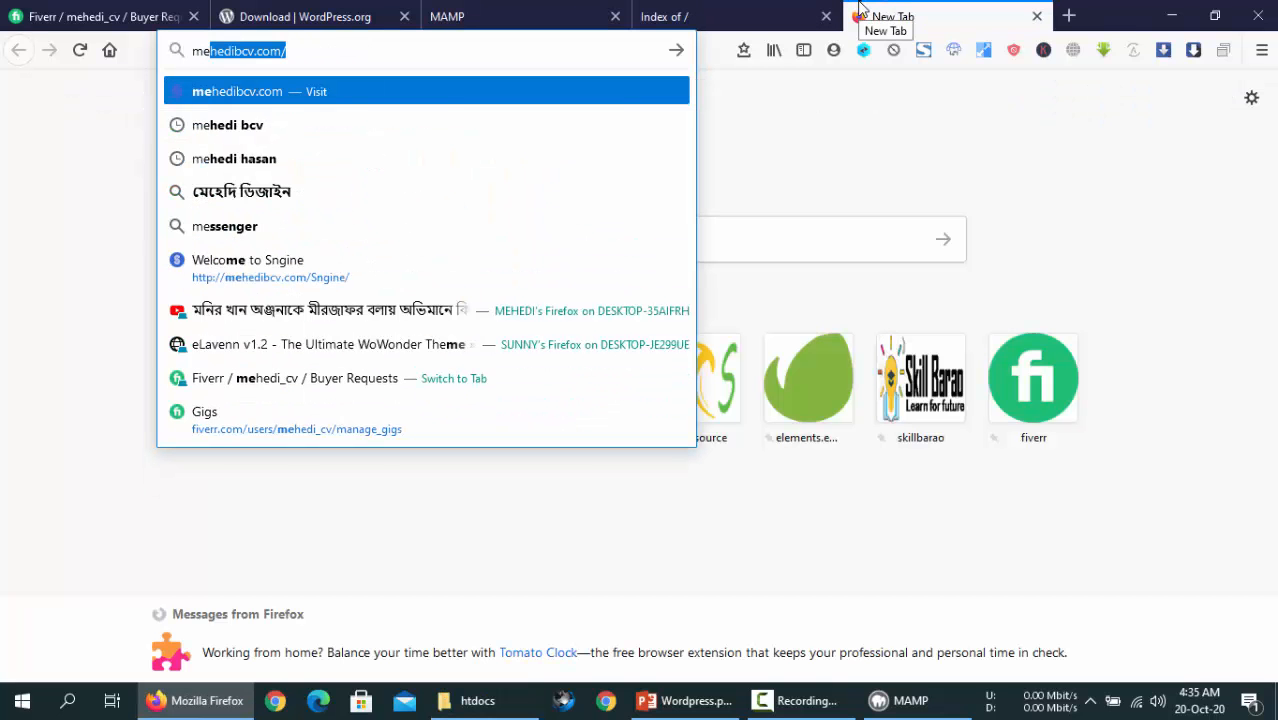
{"action": "key", "text": "End"}
{"action": "key", "text": "BackSpace"}
{"action": "key", "text": "BackSpace"}
{"action": "key", "text": "BackSpace"}
{"action": "key", "text": "BackSpace"}
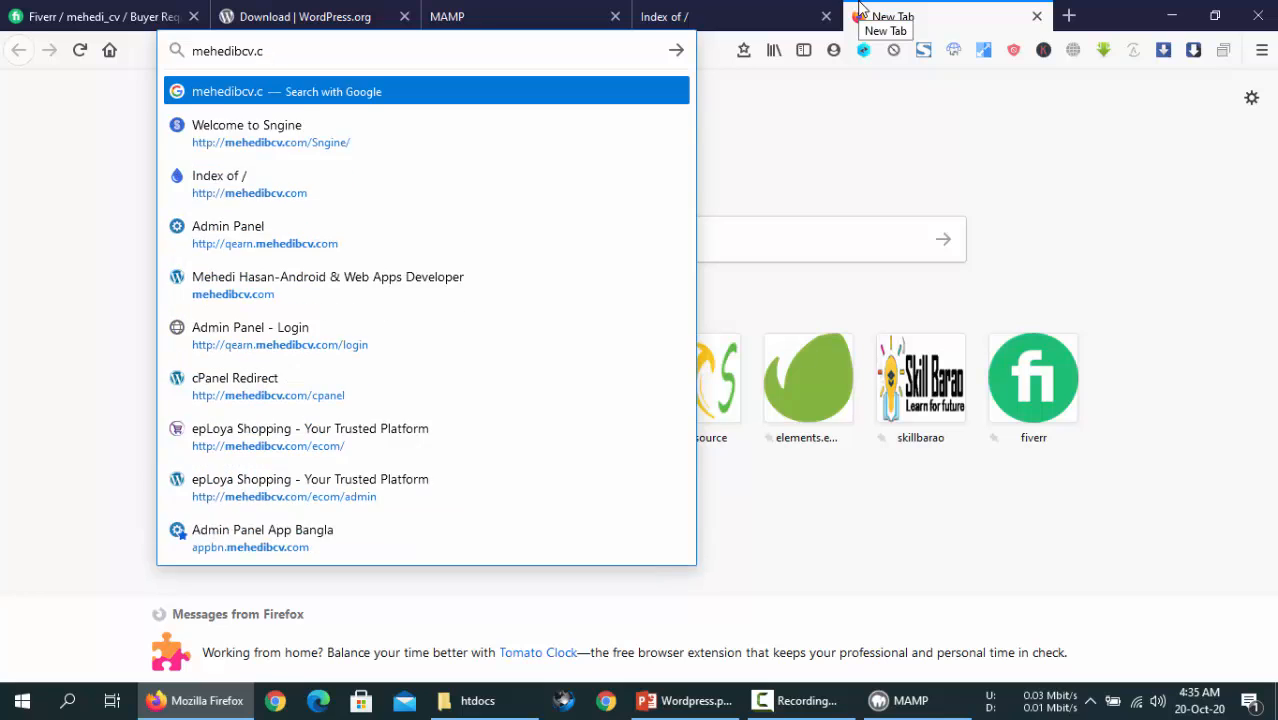
{"action": "type", "text": "xyz/"}
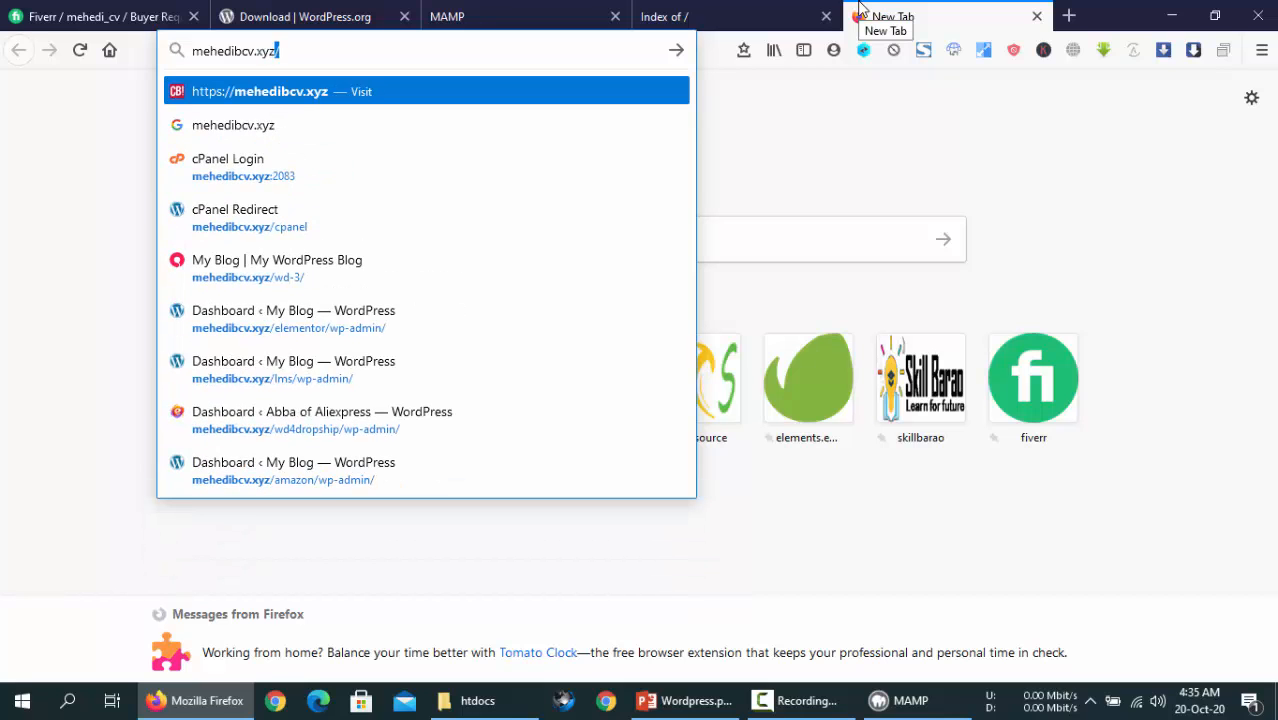
{"action": "key", "text": "Return"}
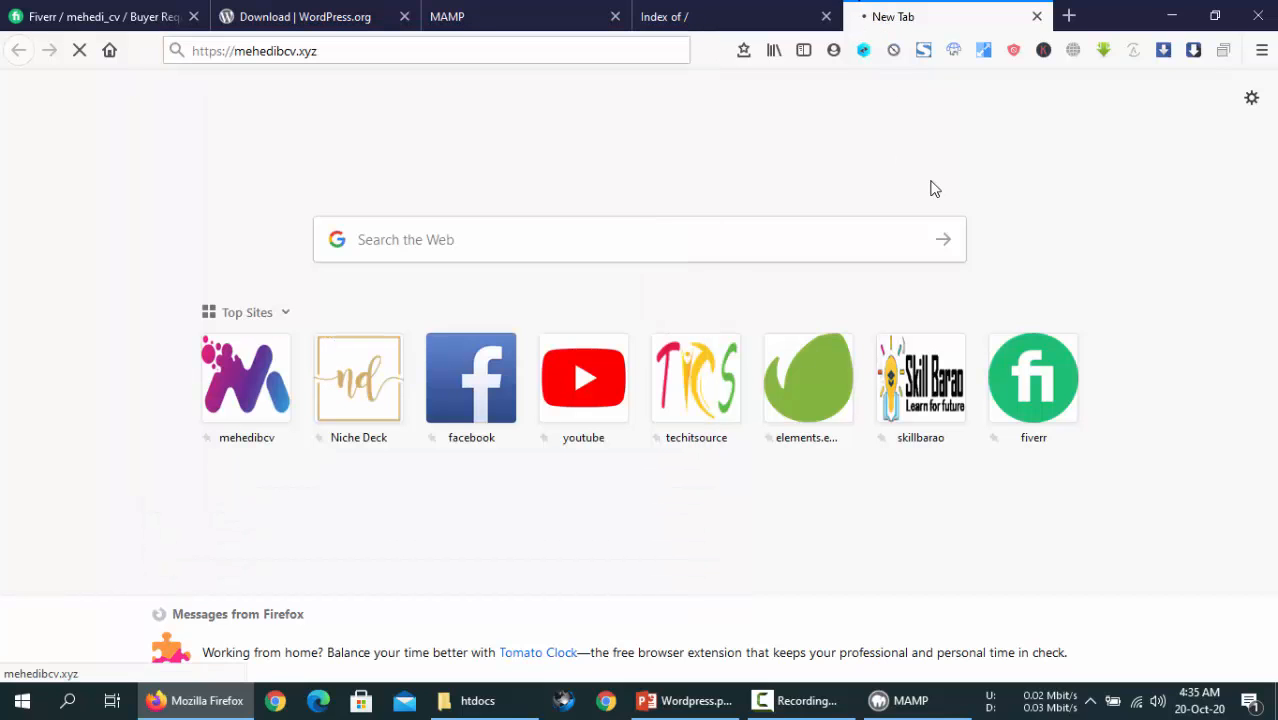
- Review the Index of / heading and cgi-bin entry, then close the IDM download panel
{"action": "left_click_drag", "start_coordinate": [137, 108], "coordinate": [8, 108]}
{"action": "left_click", "coordinate": [182, 120]}
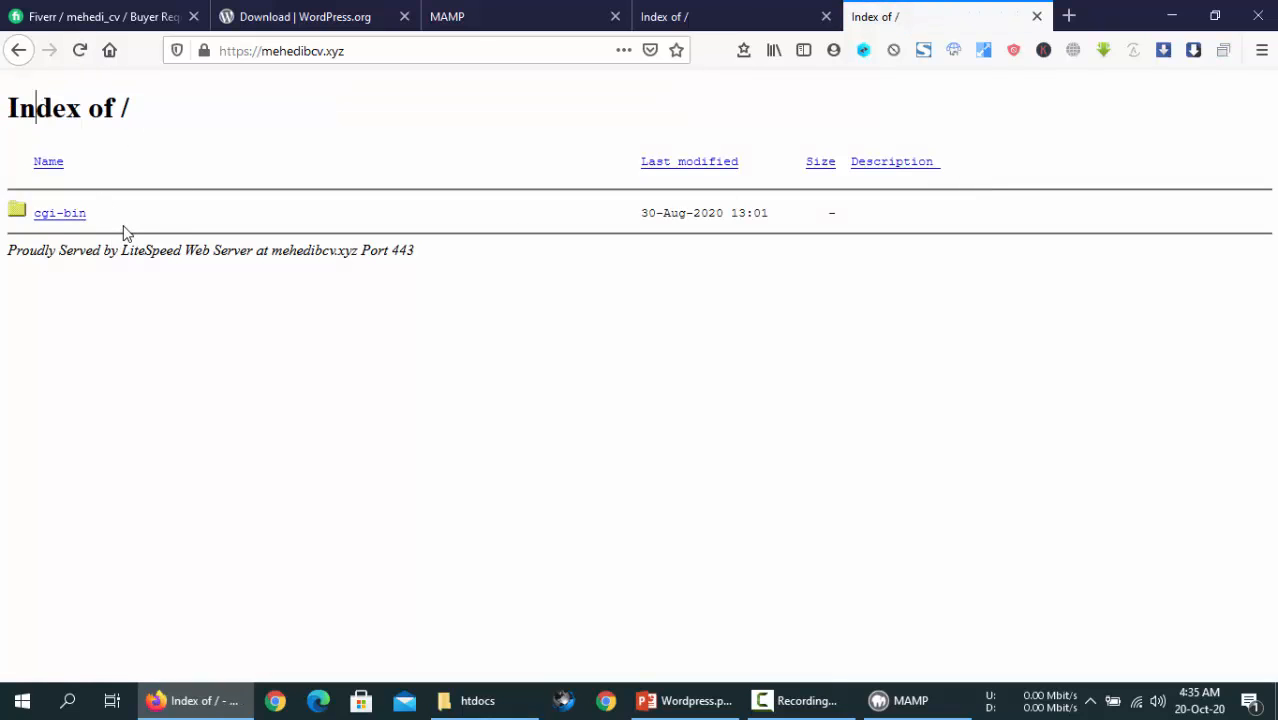
{"action": "left_click_drag", "start_coordinate": [124, 232], "coordinate": [40, 232]}
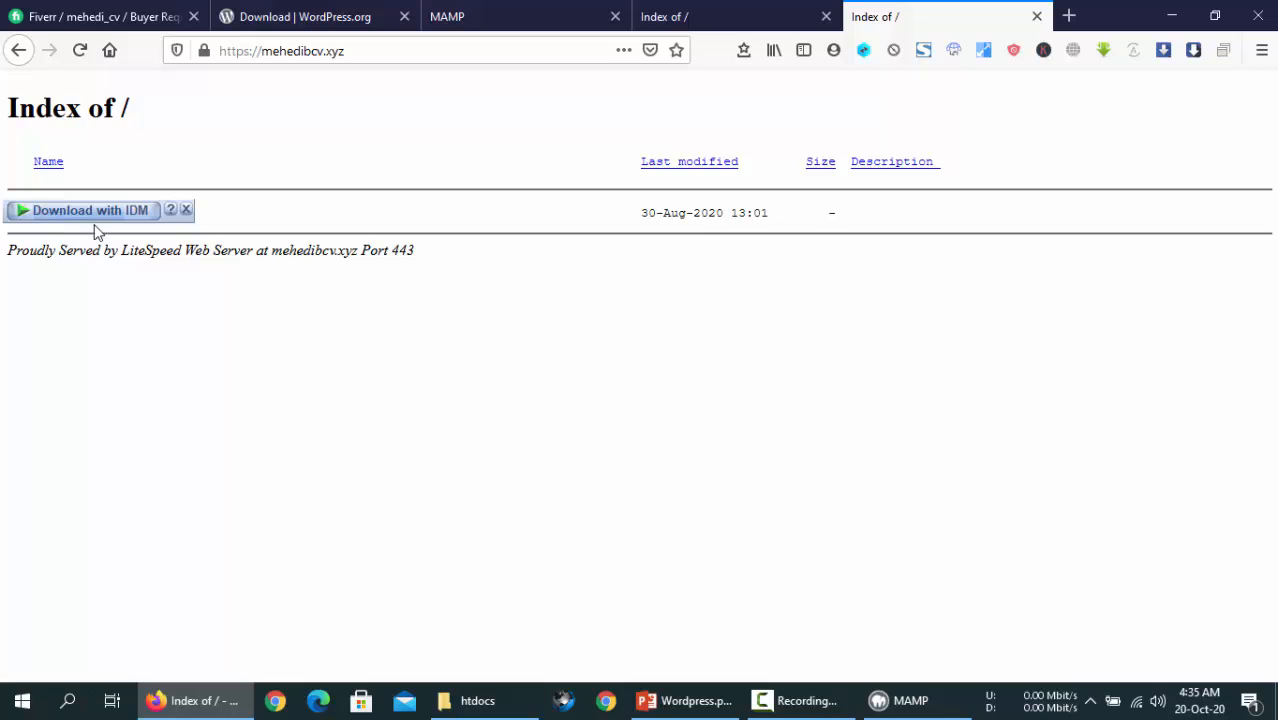
{"action": "left_click", "coordinate": [185, 209]}
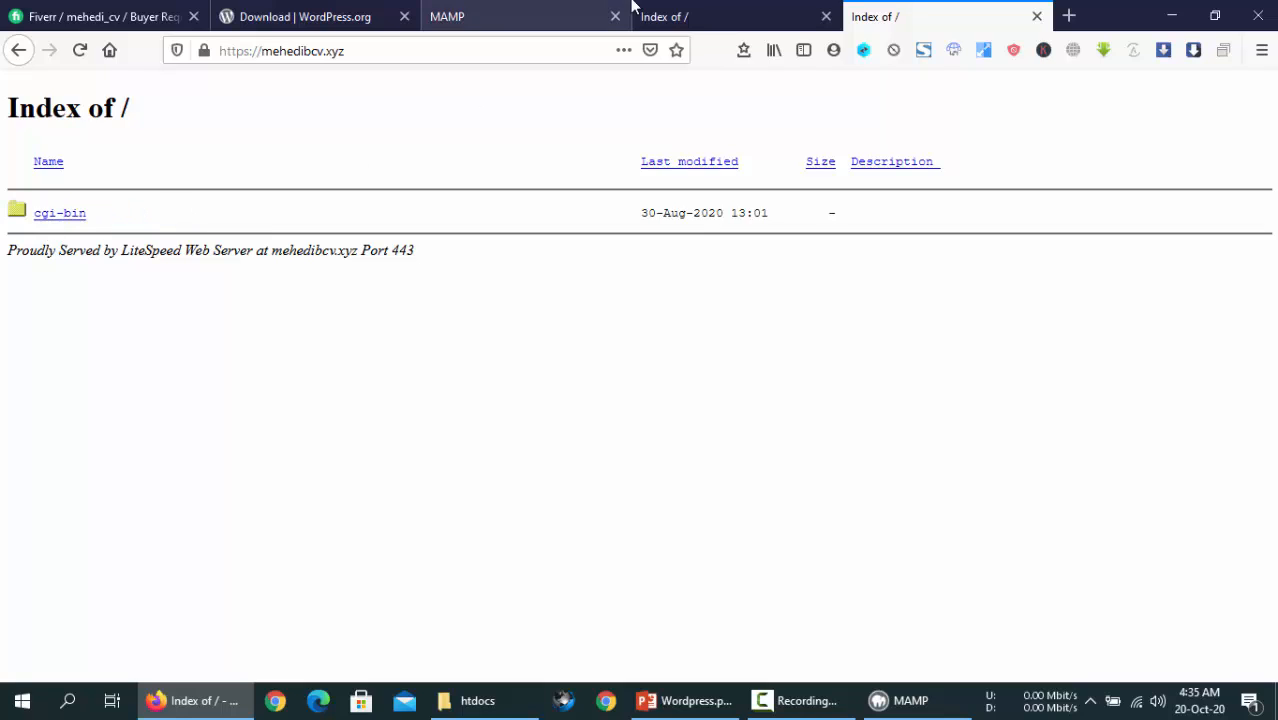
- Switch to the localhost:81 tab and compare it with the htdocs folder window
{"action": "left_click", "coordinate": [676, 15]}
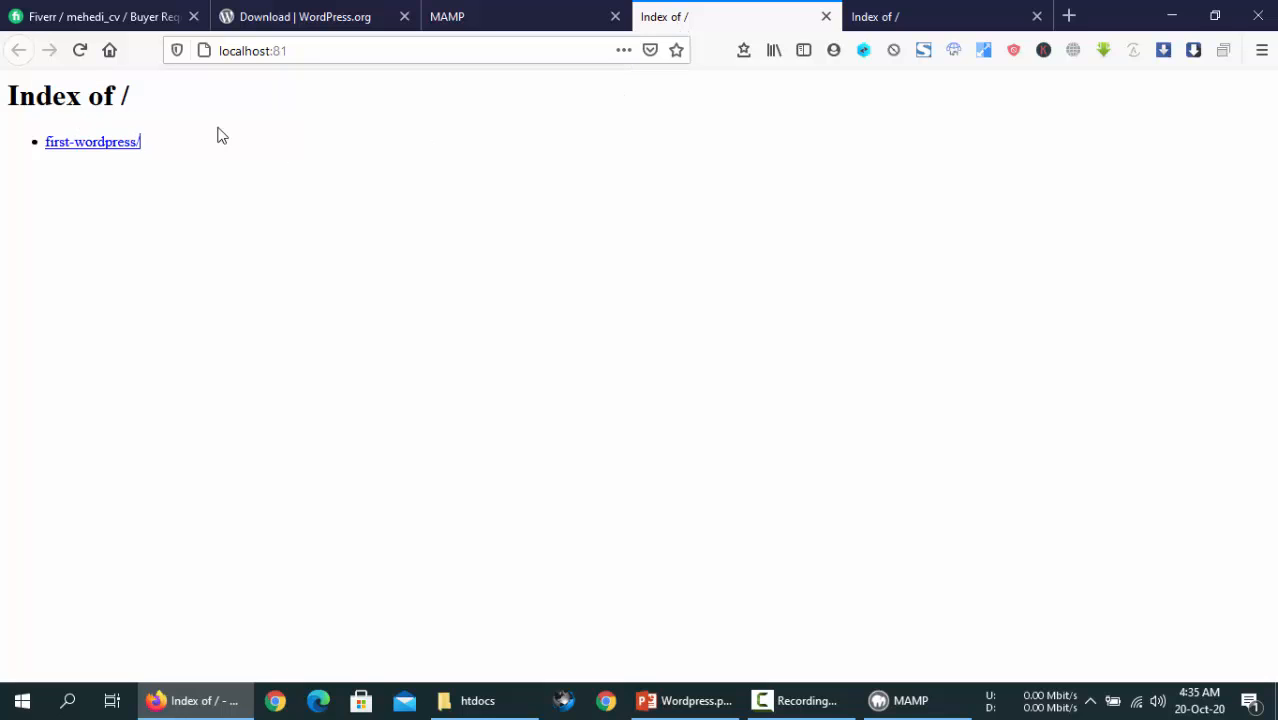
{"action": "left_click", "coordinate": [612, 489]}
{"action": "left_click", "coordinate": [486, 702]}
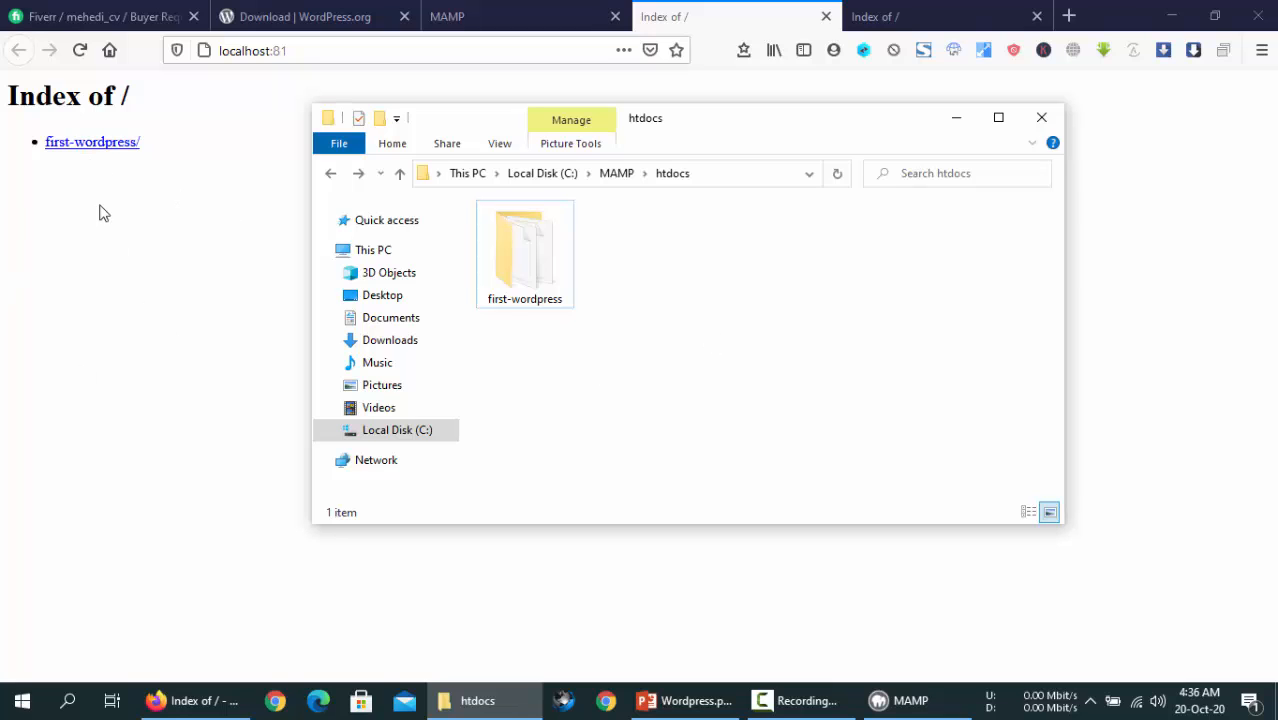
{"action": "left_click", "coordinate": [311, 48]}
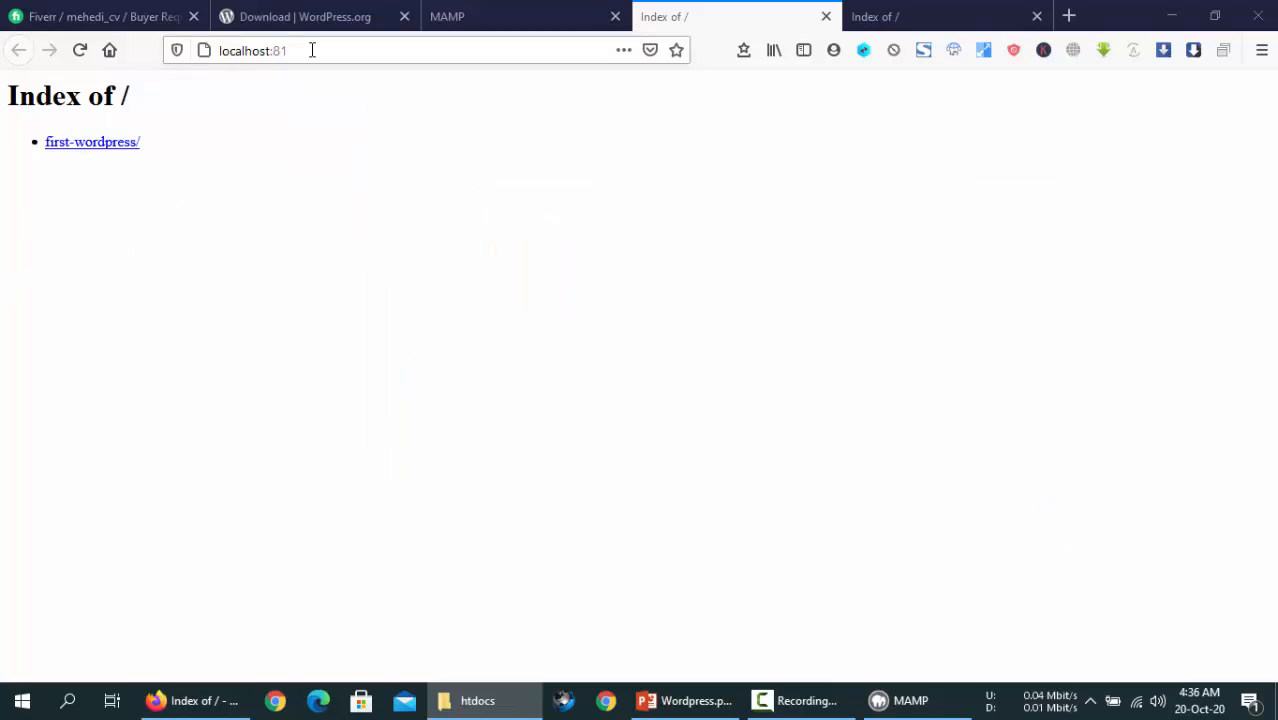
{"action": "left_click", "coordinate": [280, 50]}
{"action": "left_click", "coordinate": [845, 230]}
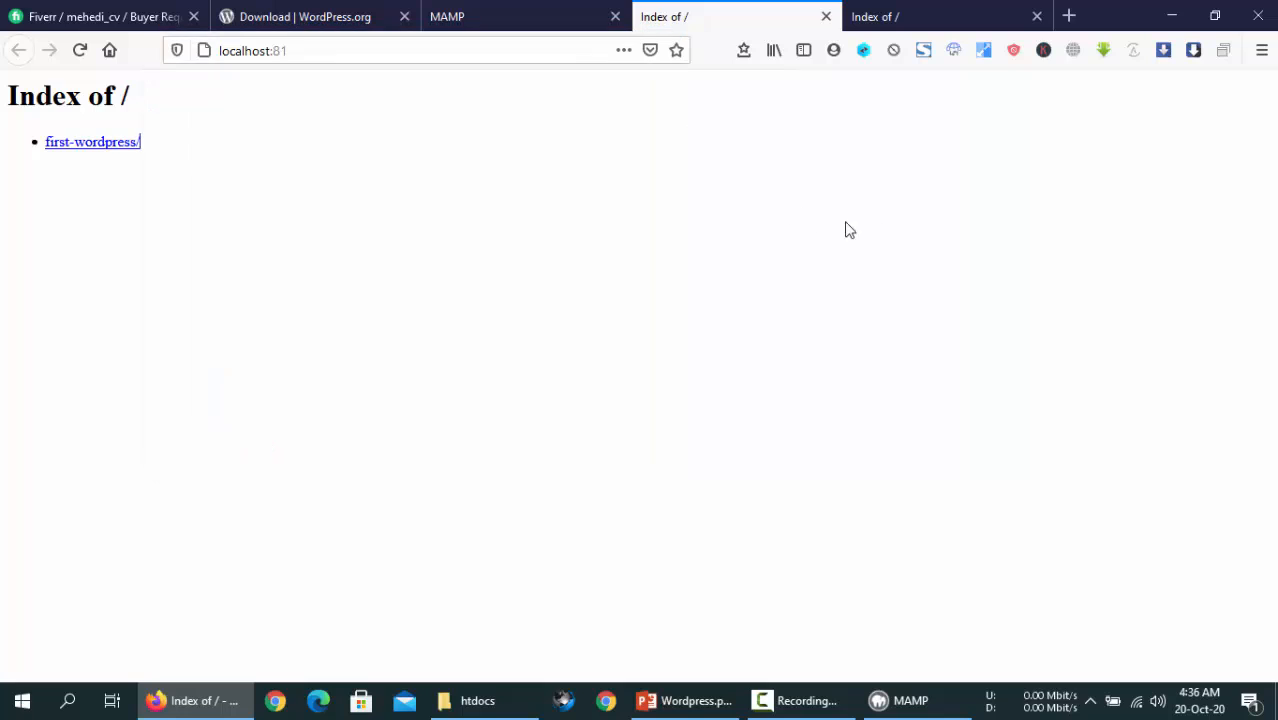
{"action": "left_click", "coordinate": [334, 50]}
{"action": "left_click", "coordinate": [893, 185]}
{"action": "key", "text": "Tab"}
- Move the htdocs folder window to the right, beside the first-wordpress listing
{"action": "left_click", "coordinate": [481, 701]}
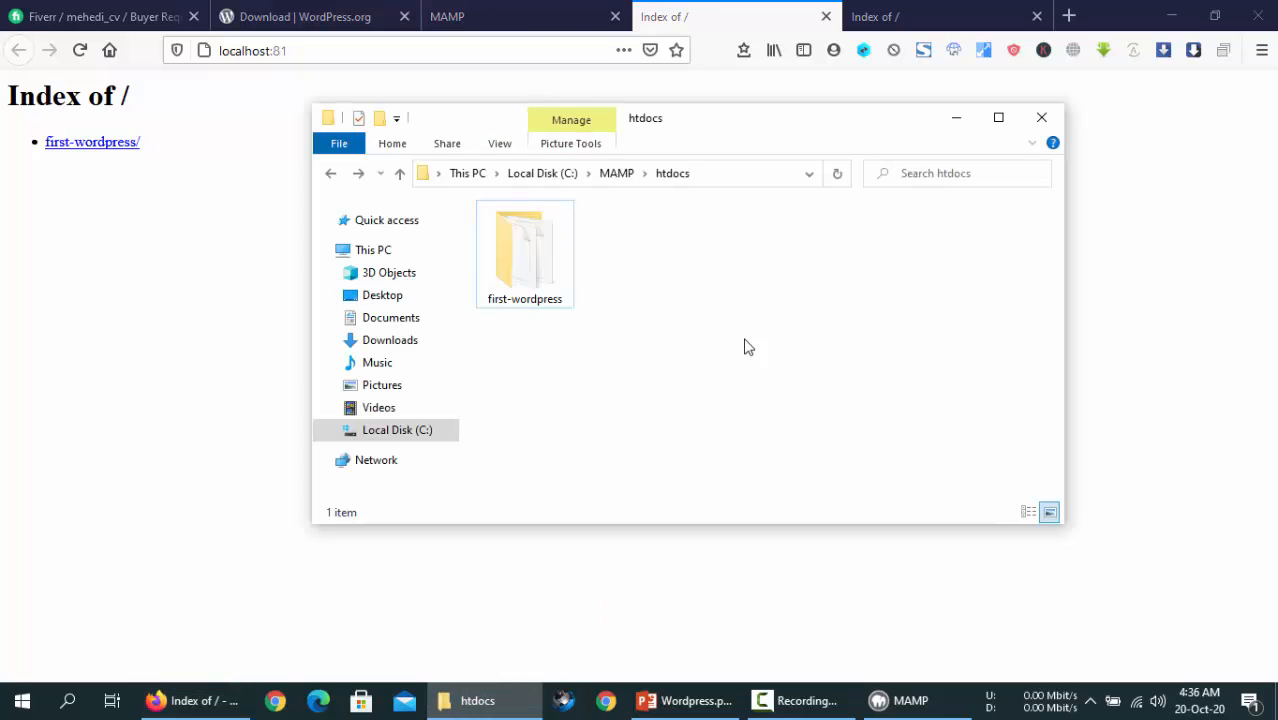
{"action": "left_click", "coordinate": [551, 305]}
{"action": "left_click", "coordinate": [668, 289]}
{"action": "left_click_drag", "start_coordinate": [482, 125], "coordinate": [687, 155]}
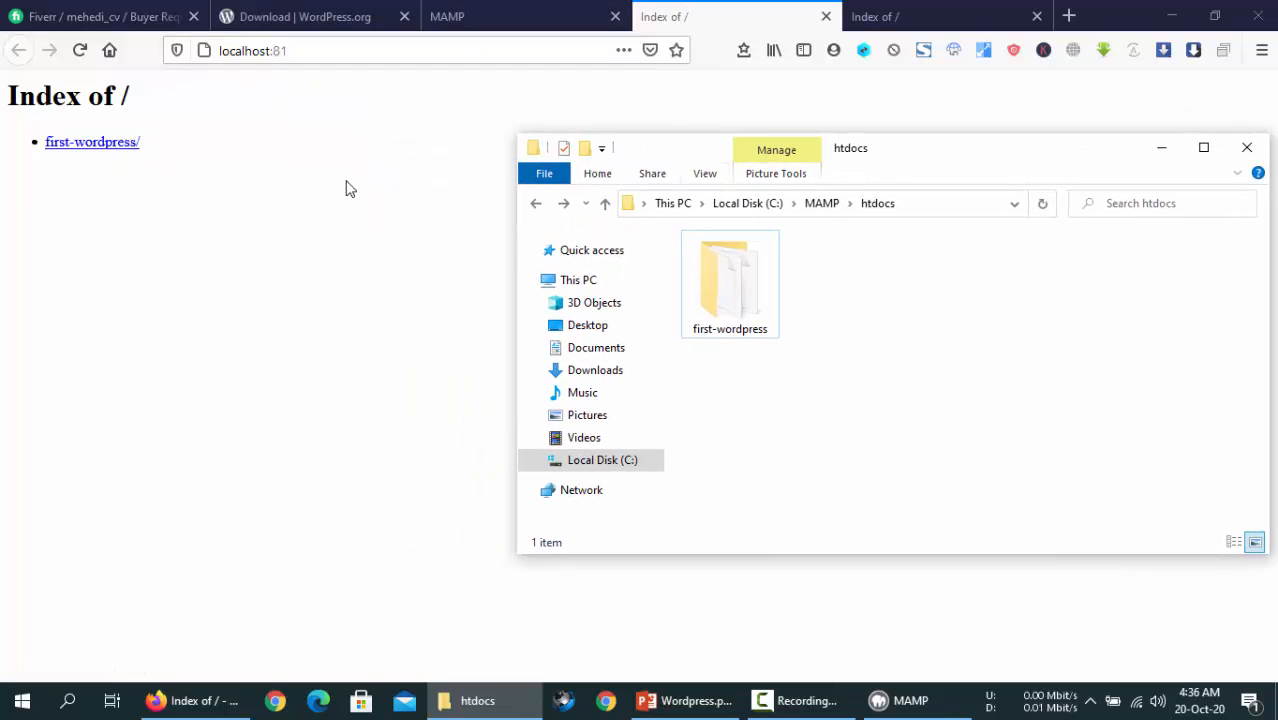
- Scroll through MAMP's phpInfo page, then launch phpMyAdmin from the Tools menu
{"action": "left_click", "coordinate": [453, 16]}
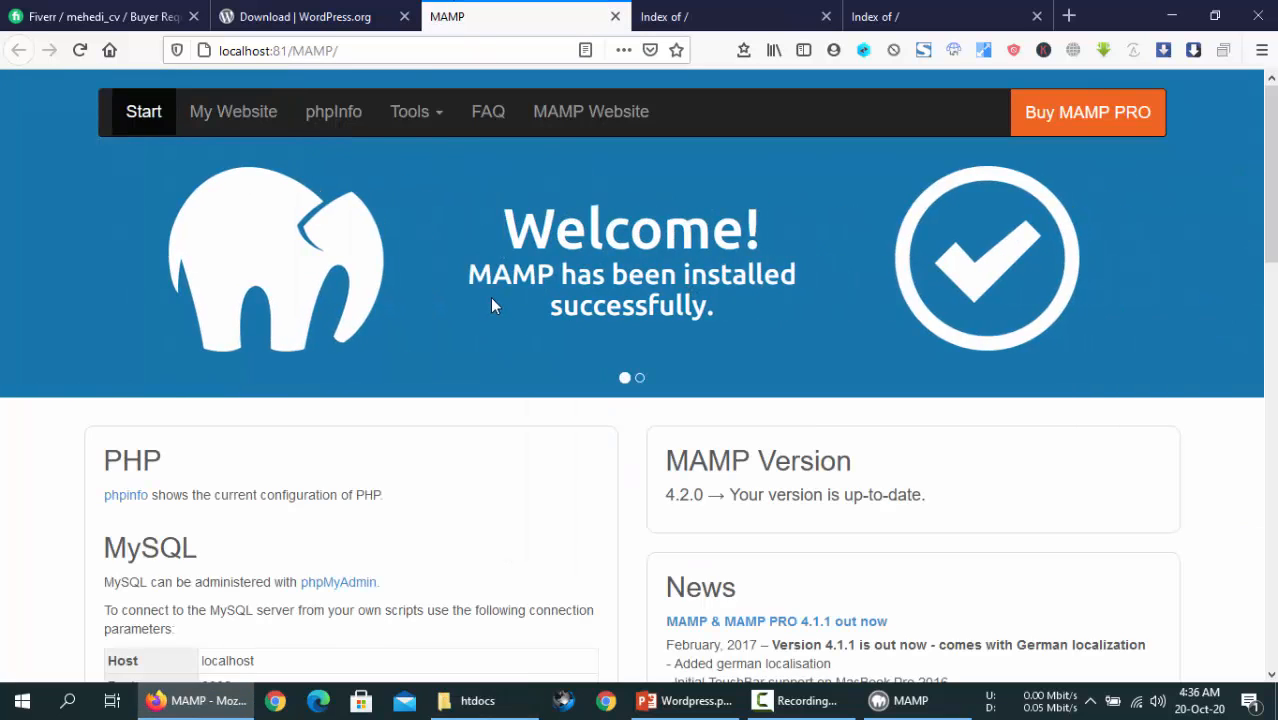
{"action": "left_click", "coordinate": [330, 115]}
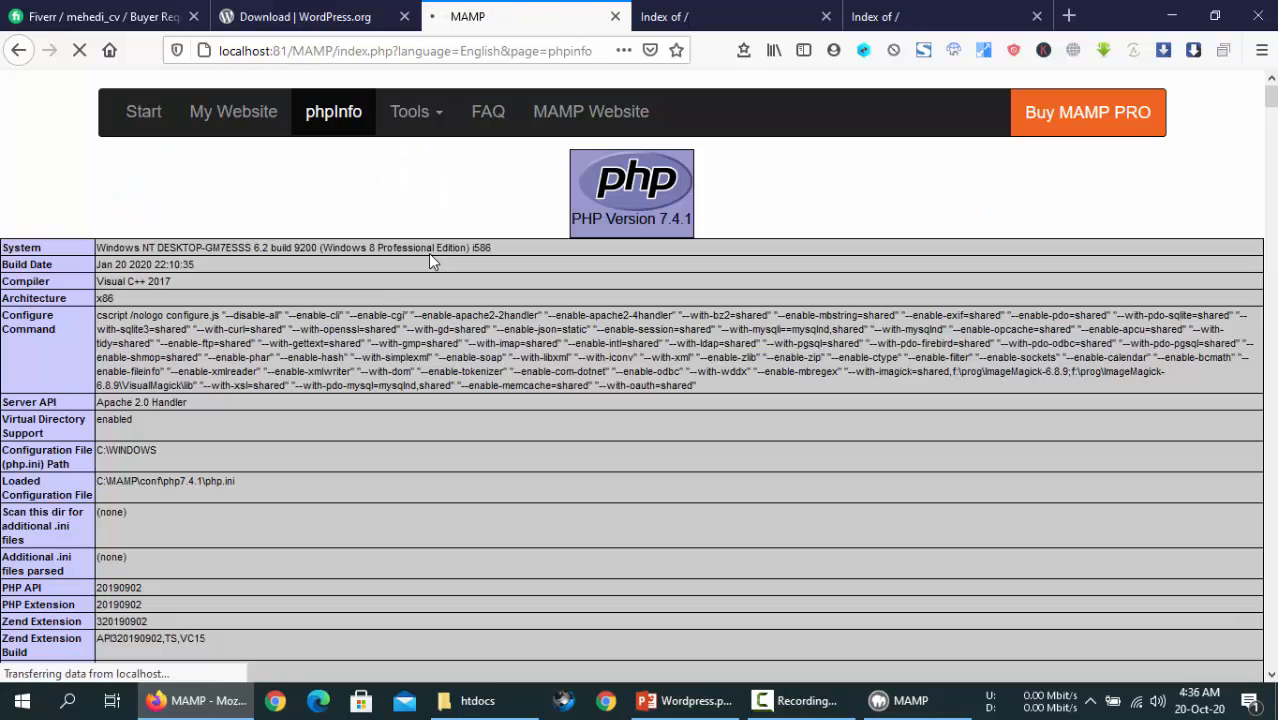
{"action": "scroll", "coordinate": [103, 345], "scroll_direction": "down", "scroll_amount": 20}
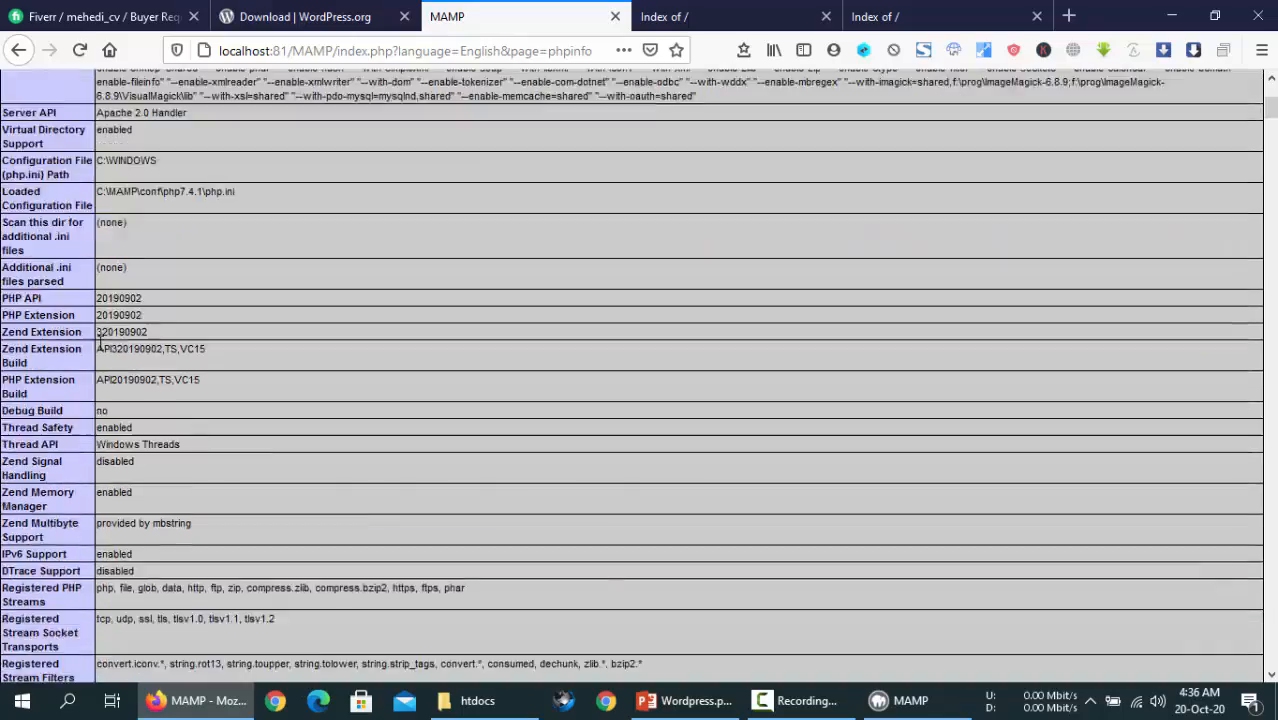
{"action": "scroll", "coordinate": [103, 350], "scroll_direction": "up", "scroll_amount": 20}
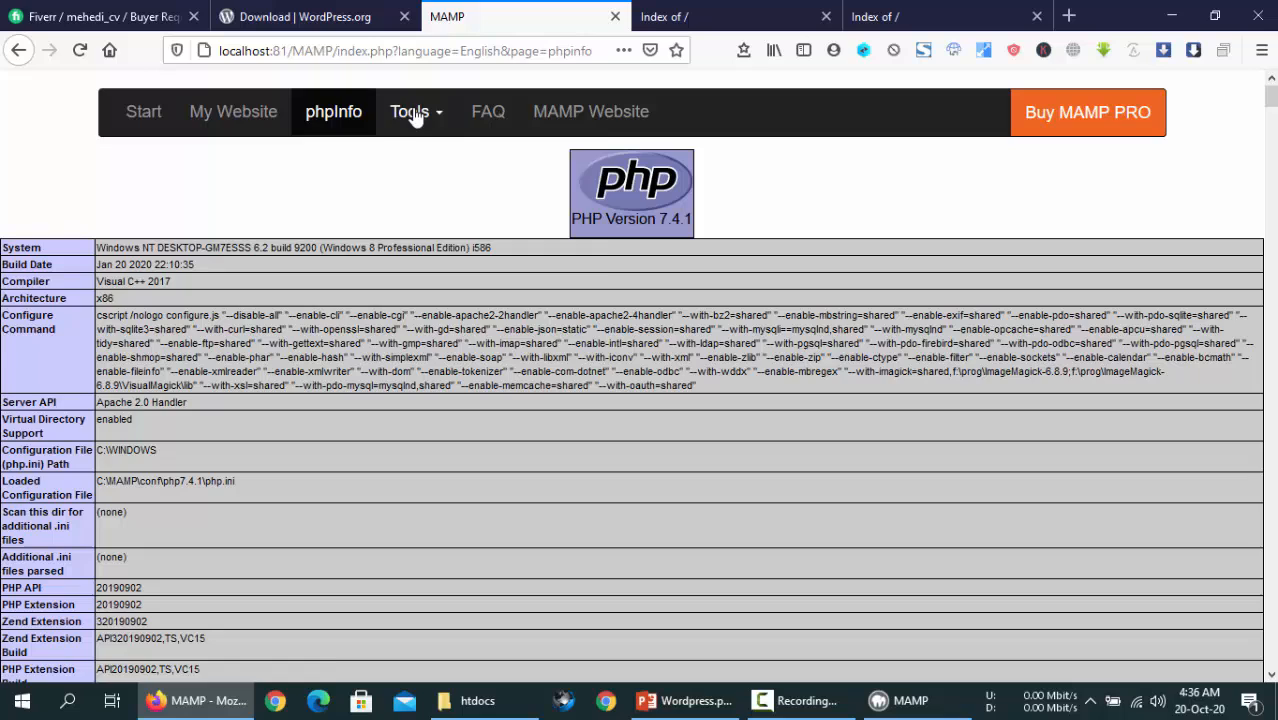
{"action": "left_click", "coordinate": [416, 116]}
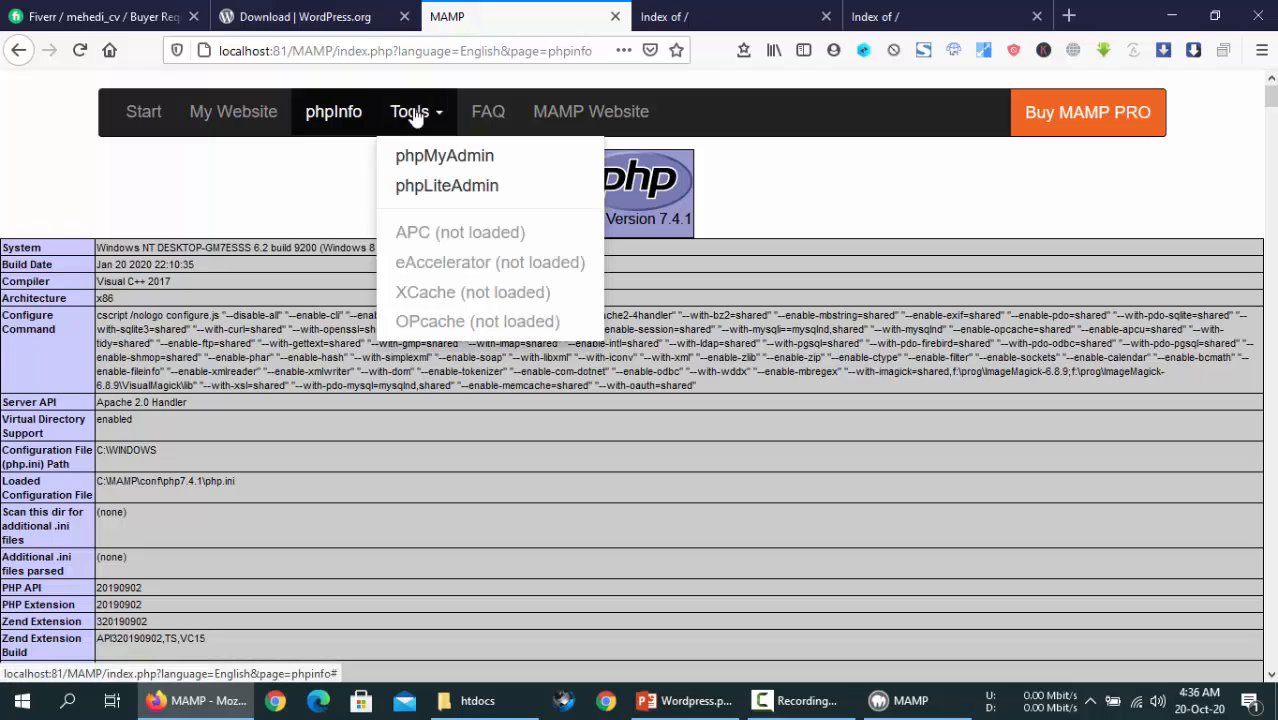
{"action": "left_click", "coordinate": [424, 158]}
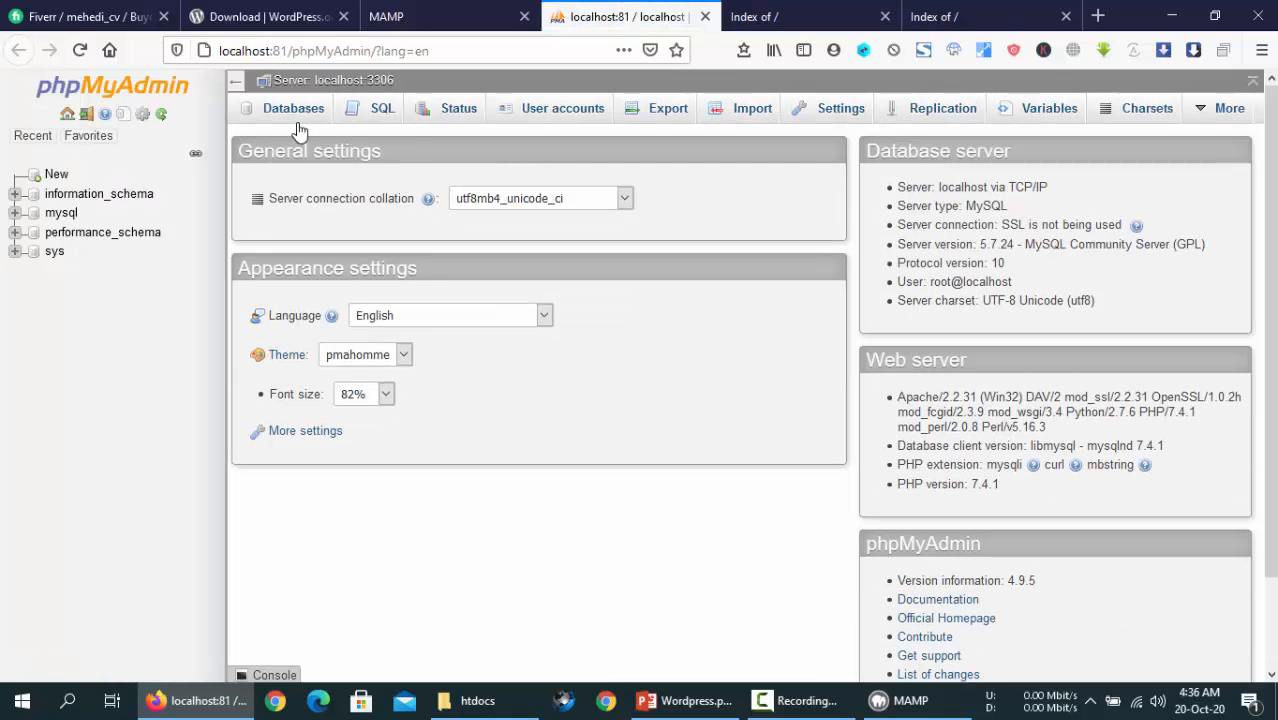
- Relaunch phpMyAdmin from the MAMP start page's Tools list, then return to the localhost:81 tab
{"action": "left_click", "coordinate": [490, 8]}
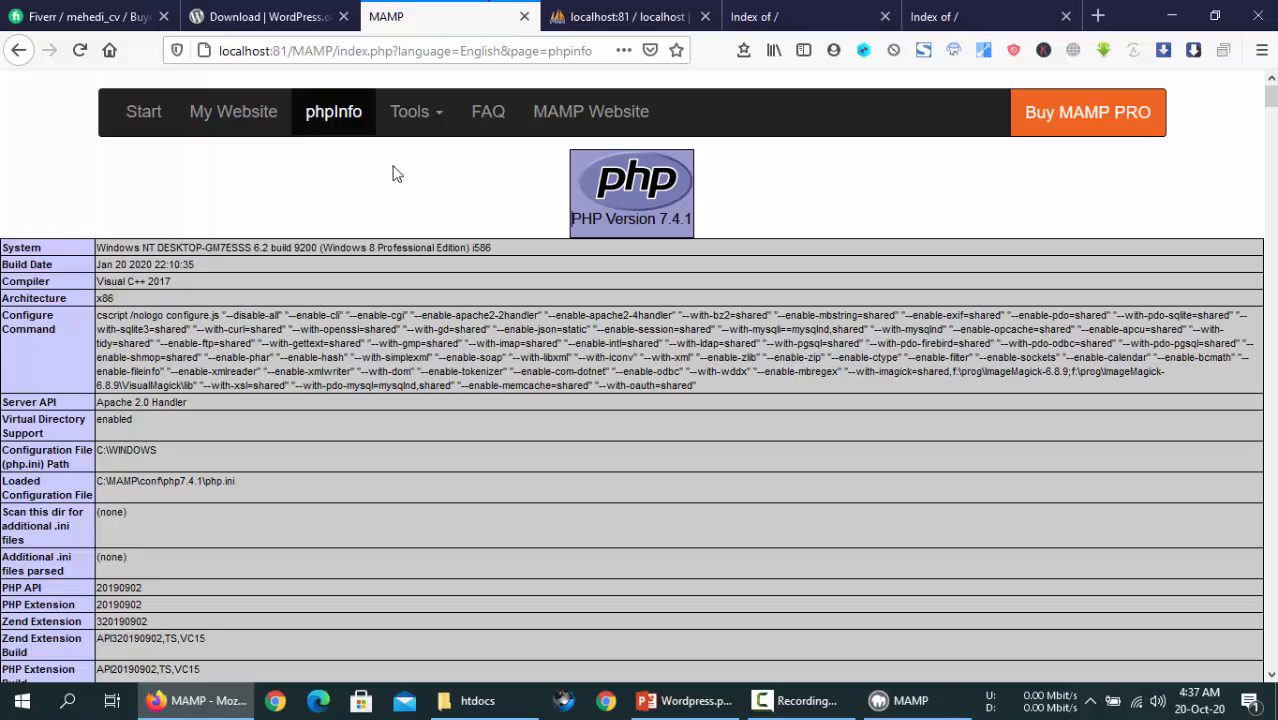
{"action": "left_click", "coordinate": [138, 115]}
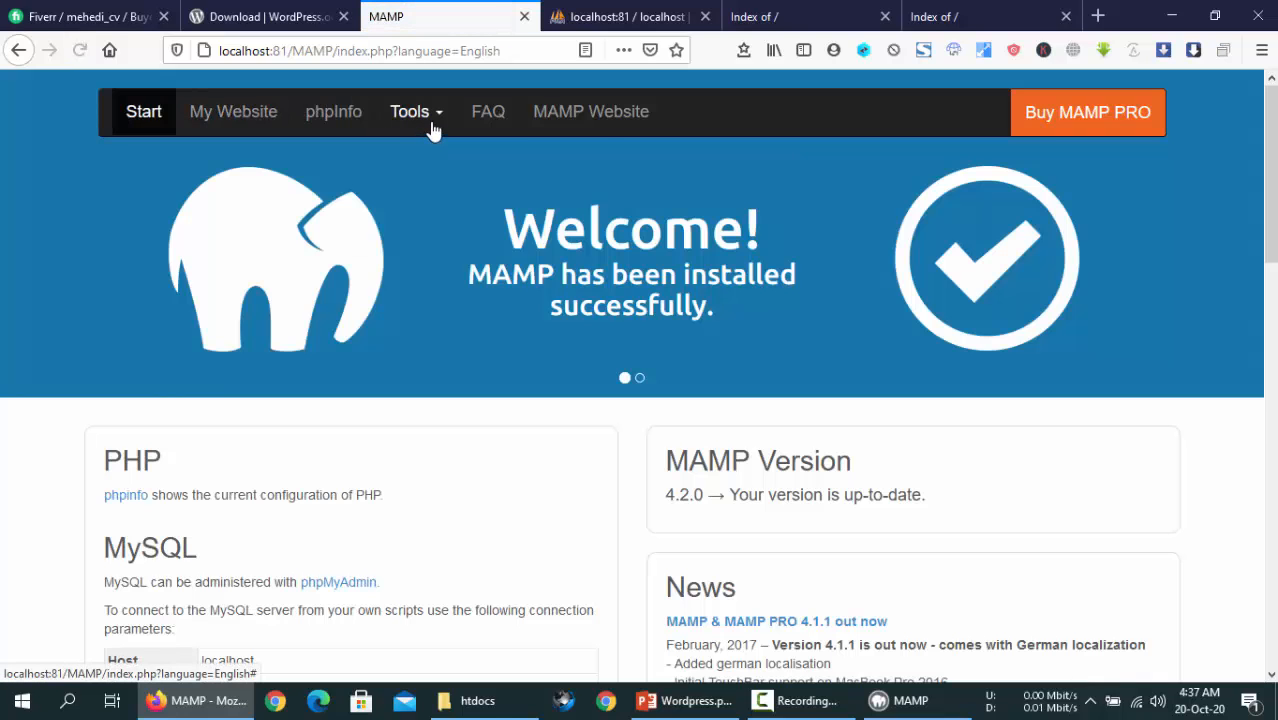
{"action": "left_click", "coordinate": [431, 124]}
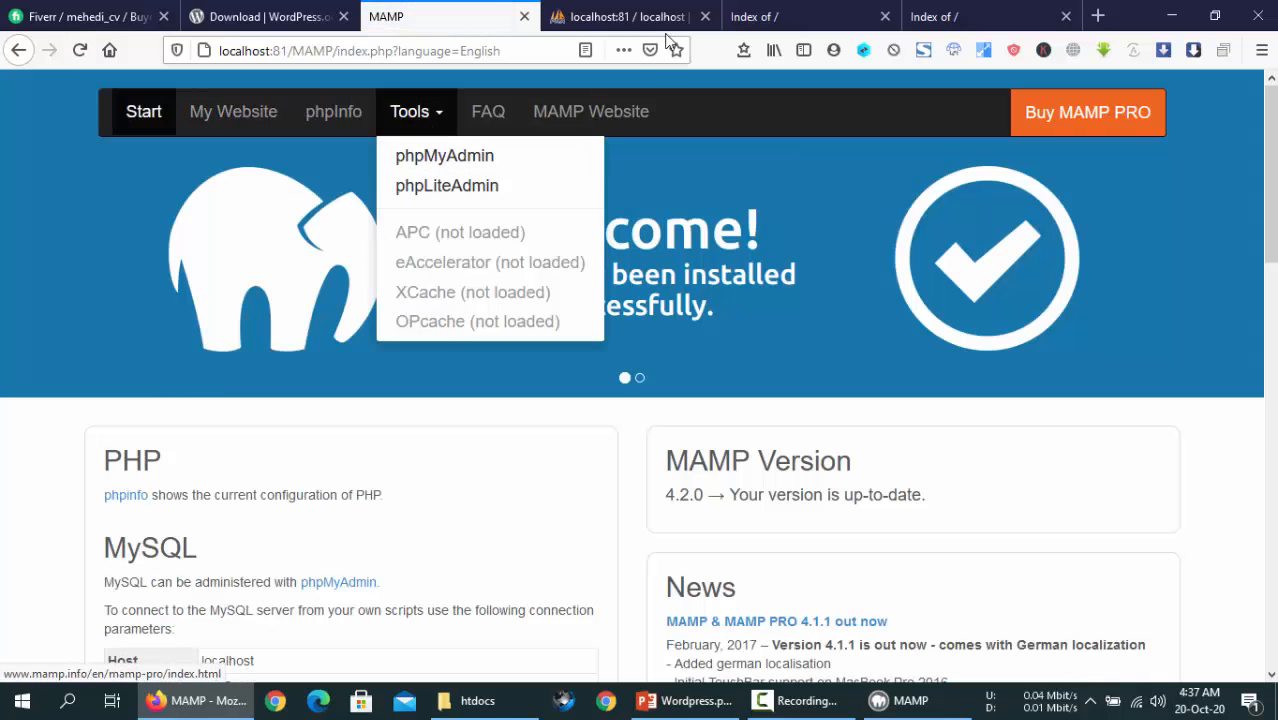
{"action": "left_click", "coordinate": [443, 160]}
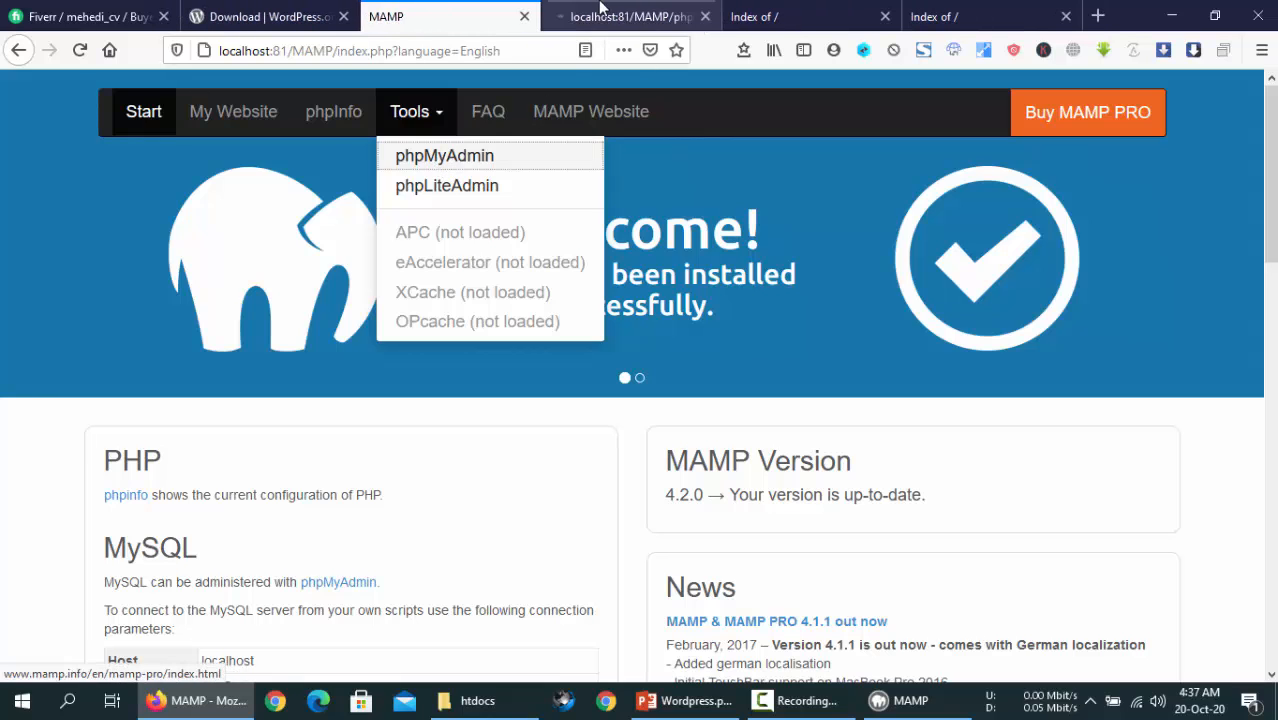
{"action": "left_click", "coordinate": [600, 12]}
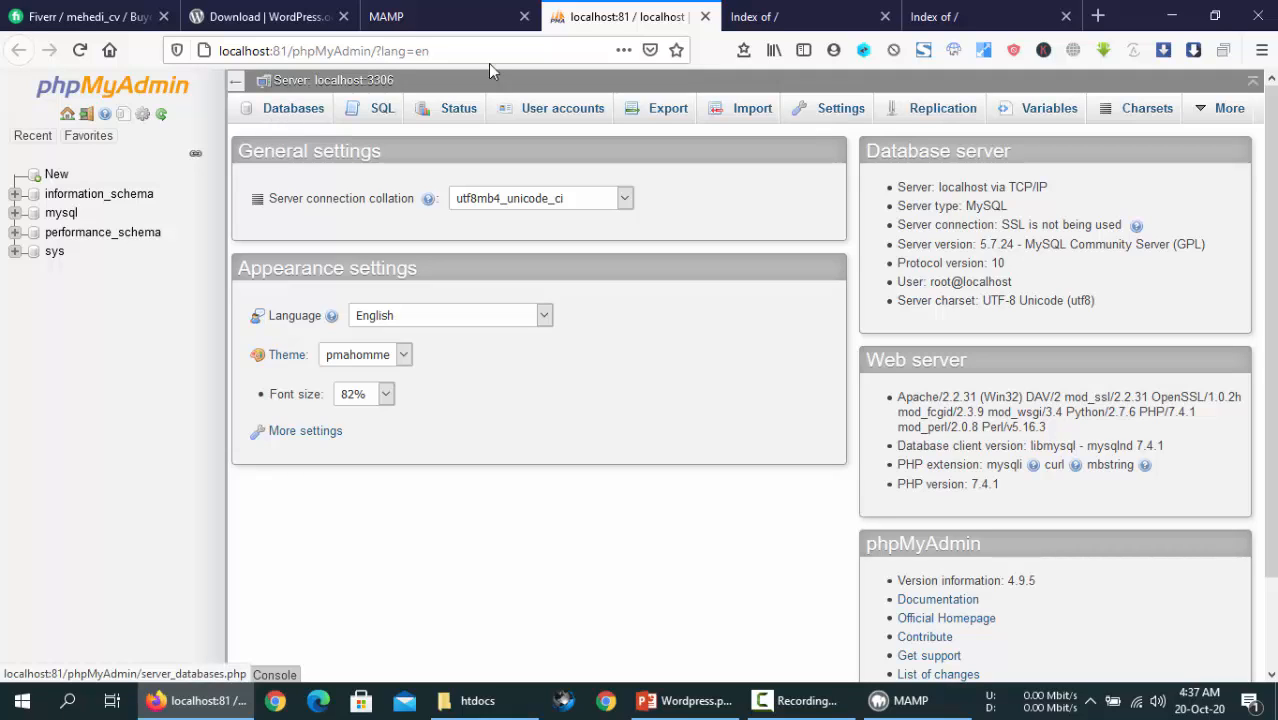
{"action": "left_click", "coordinate": [775, 16]}
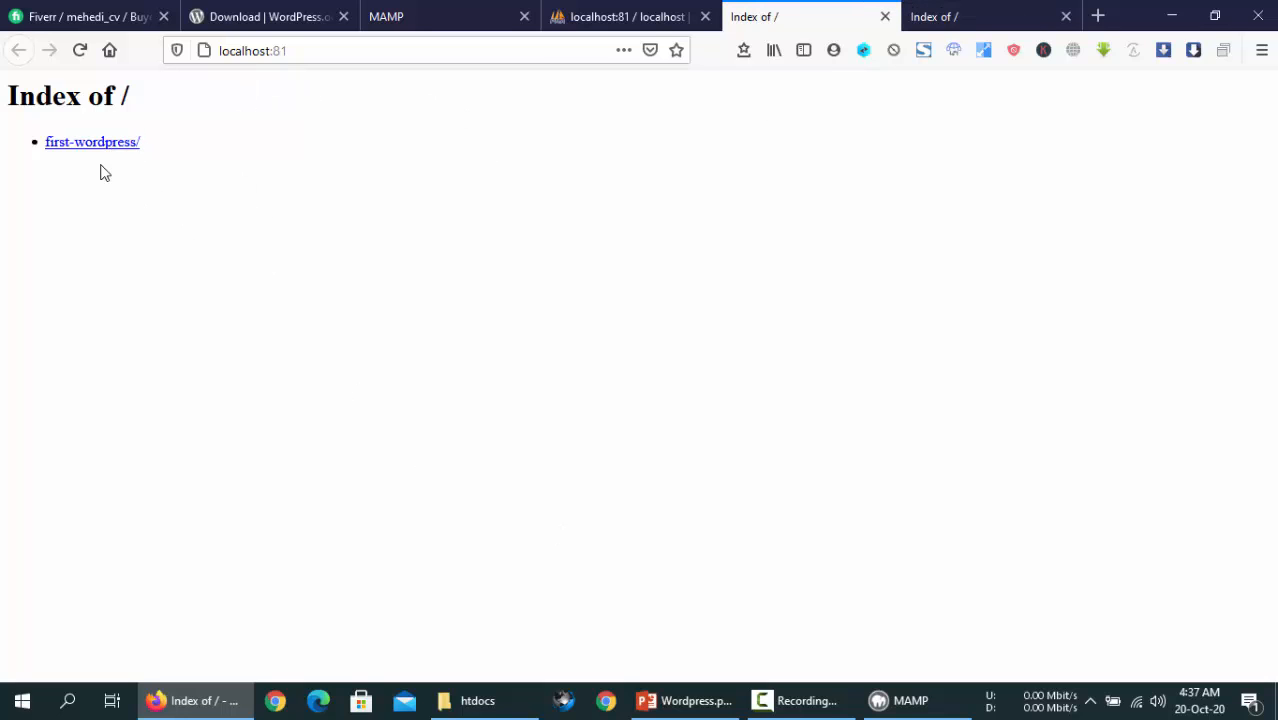
- Copy the first-wordpress folder name and load localhost:81/first-wordpress with it
{"action": "left_click", "coordinate": [470, 700]}
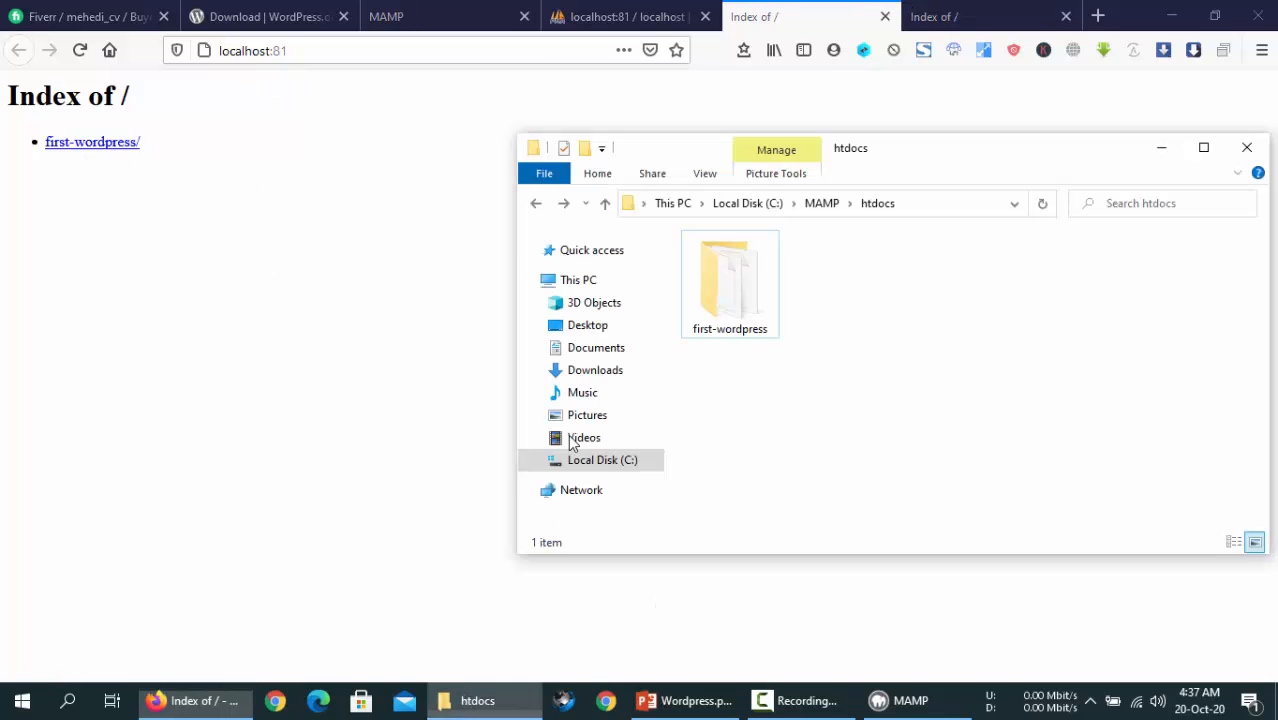
{"action": "left_click", "coordinate": [726, 330]}
{"action": "left_click", "coordinate": [724, 332]}
{"action": "right_click", "coordinate": [724, 331]}
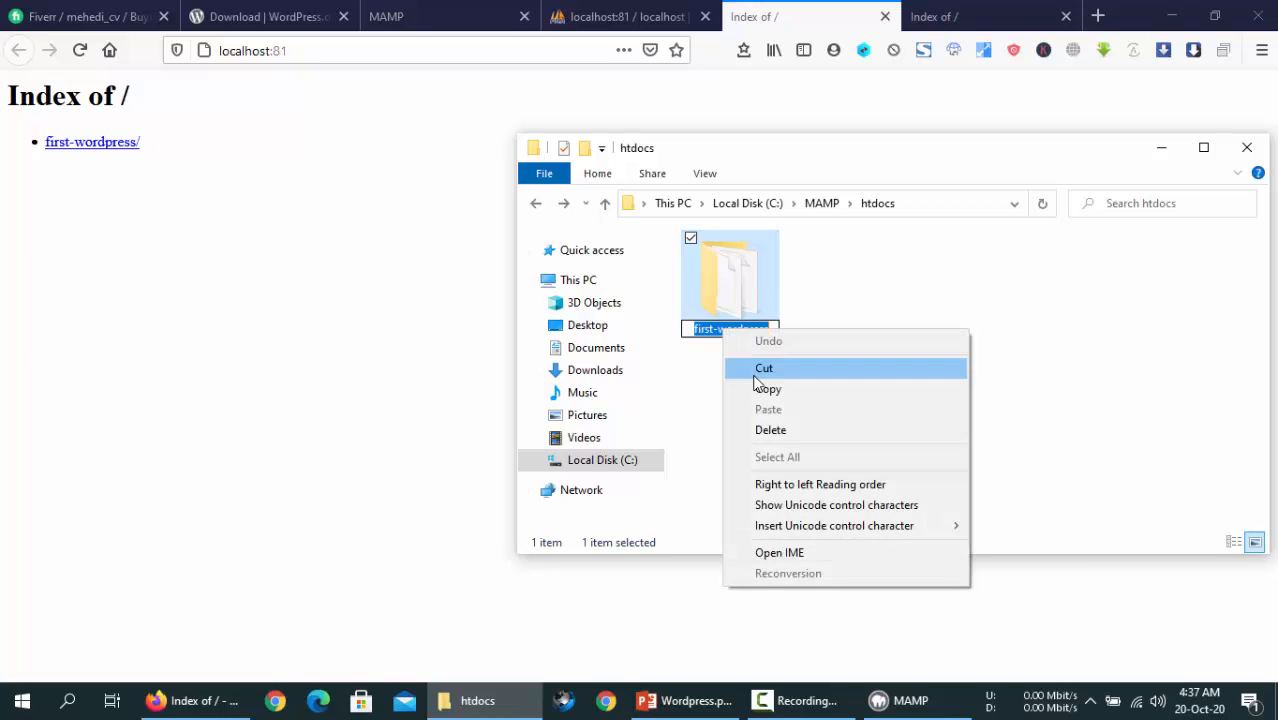
{"action": "left_click", "coordinate": [766, 389]}
{"action": "left_click", "coordinate": [314, 48]}
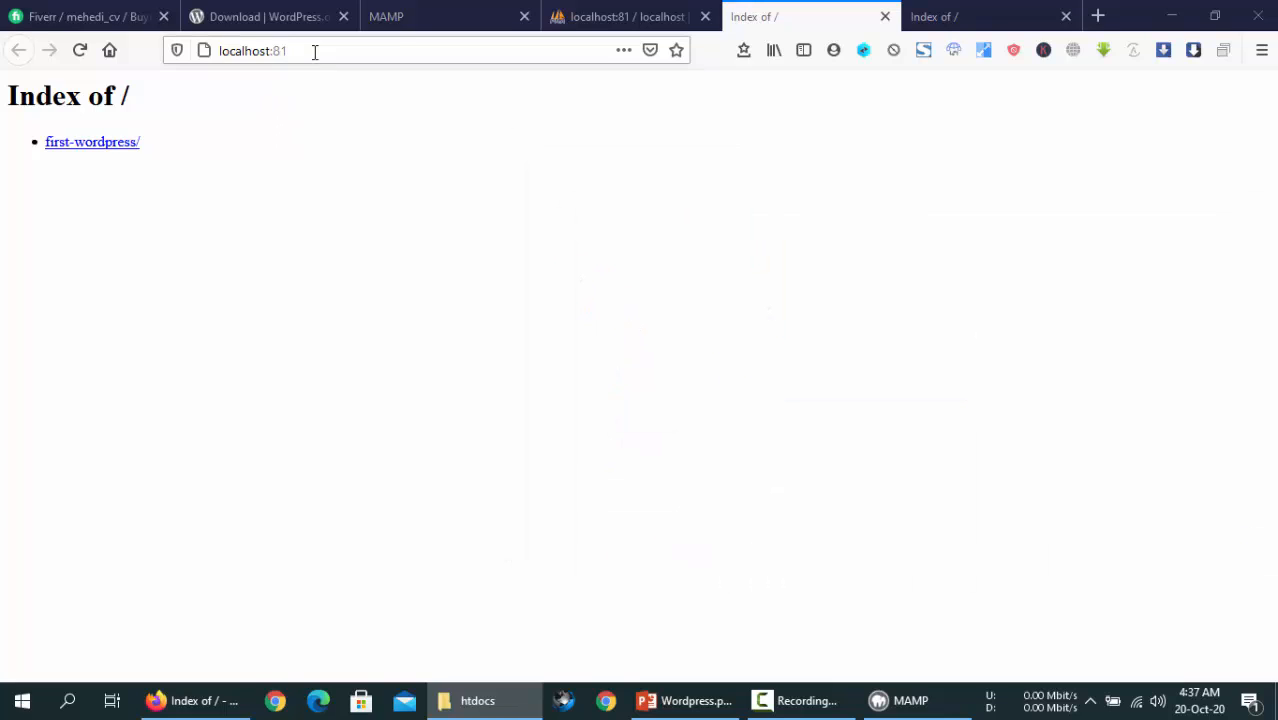
{"action": "type", "text": "/"}
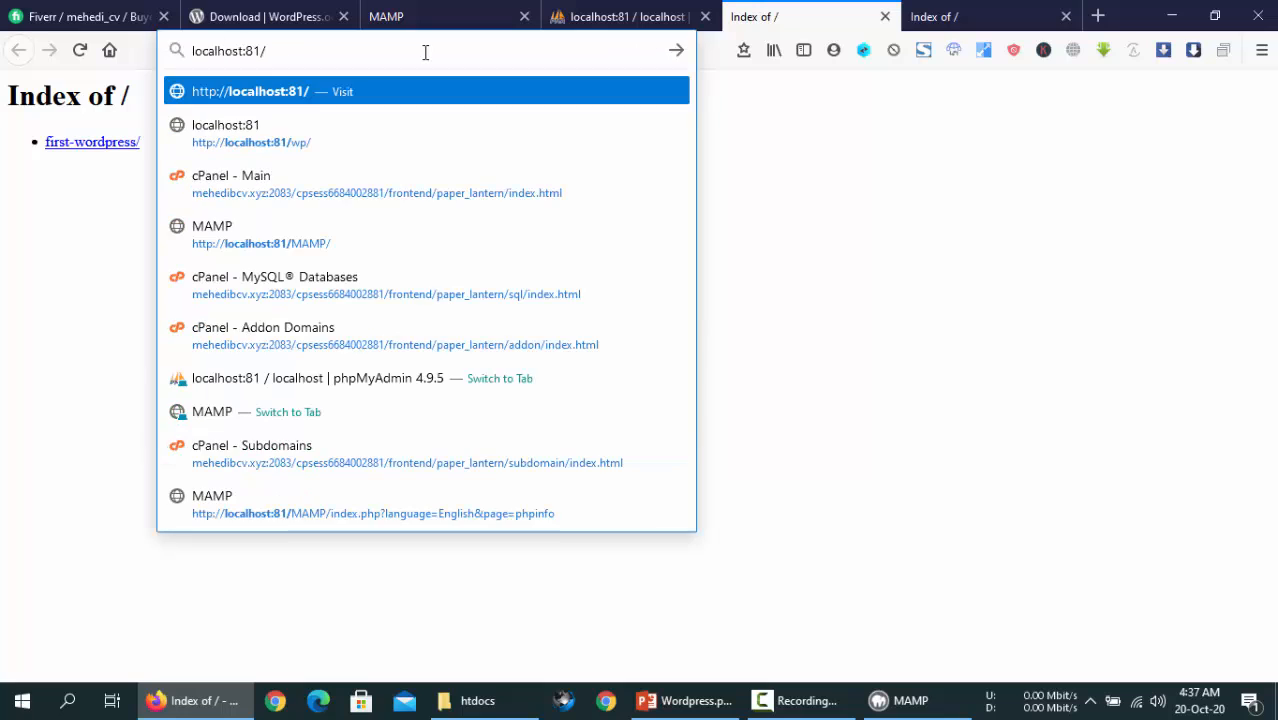
{"action": "key", "text": "ctrl+v"}
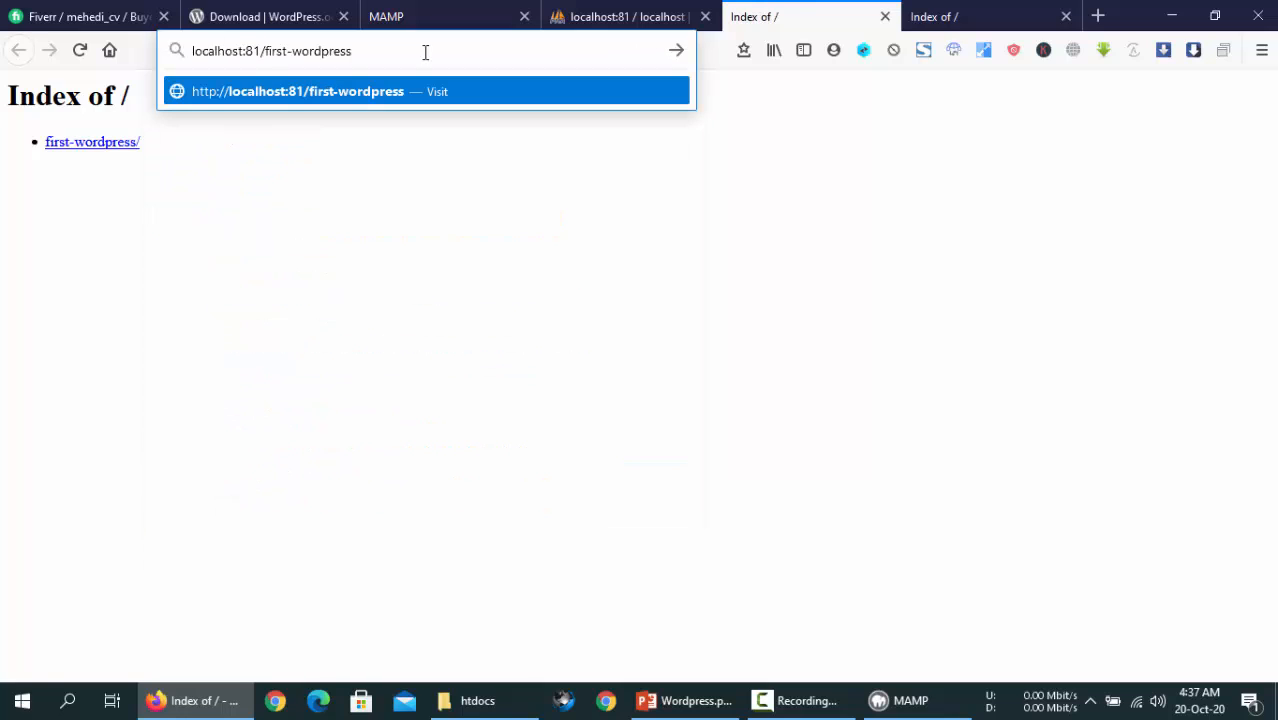
{"action": "key", "text": "Return"}
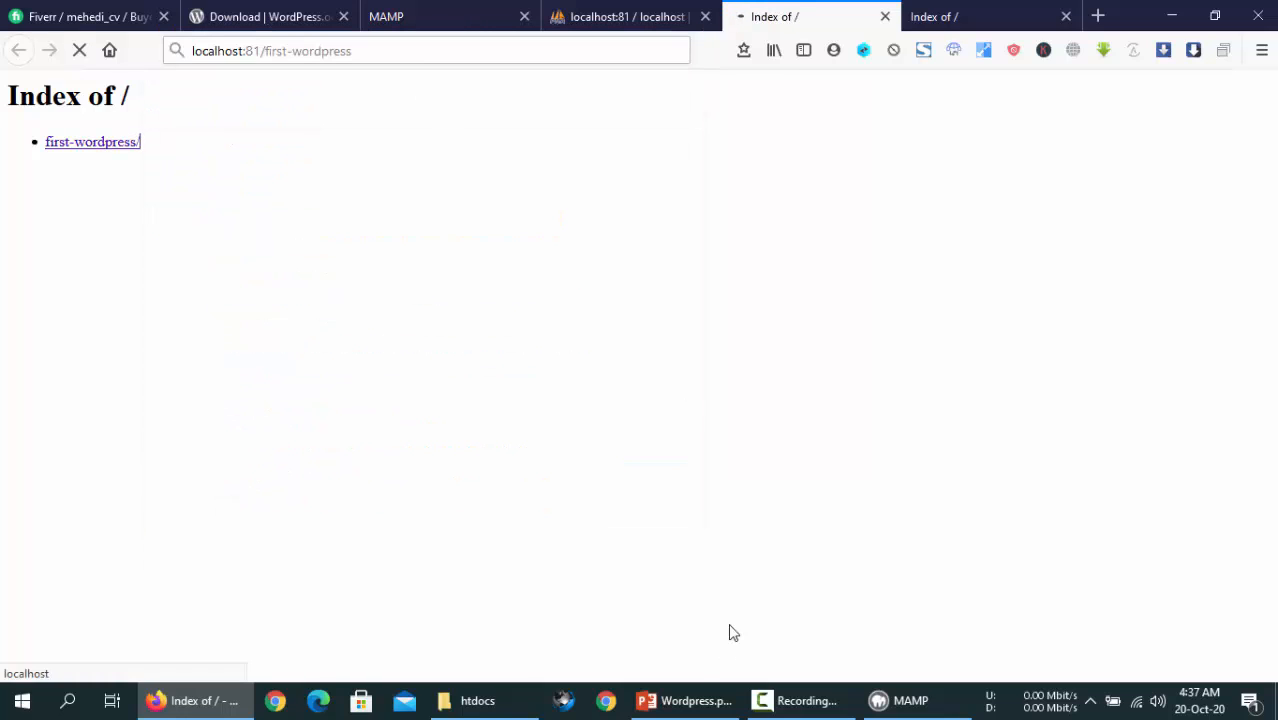
- Select and then deselect the first-wordpress folder in the htdocs window
{"action": "left_click", "coordinate": [478, 700]}
{"action": "left_click", "coordinate": [765, 295]}
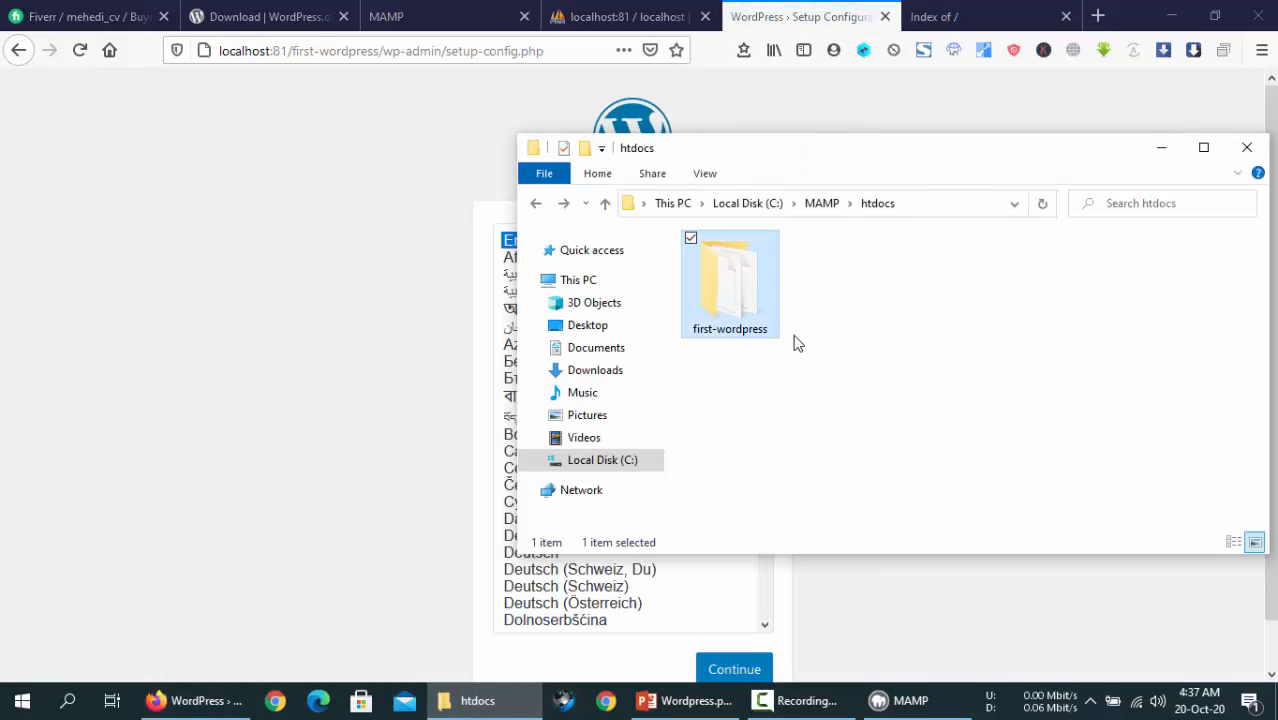
{"action": "left_click", "coordinate": [857, 357]}
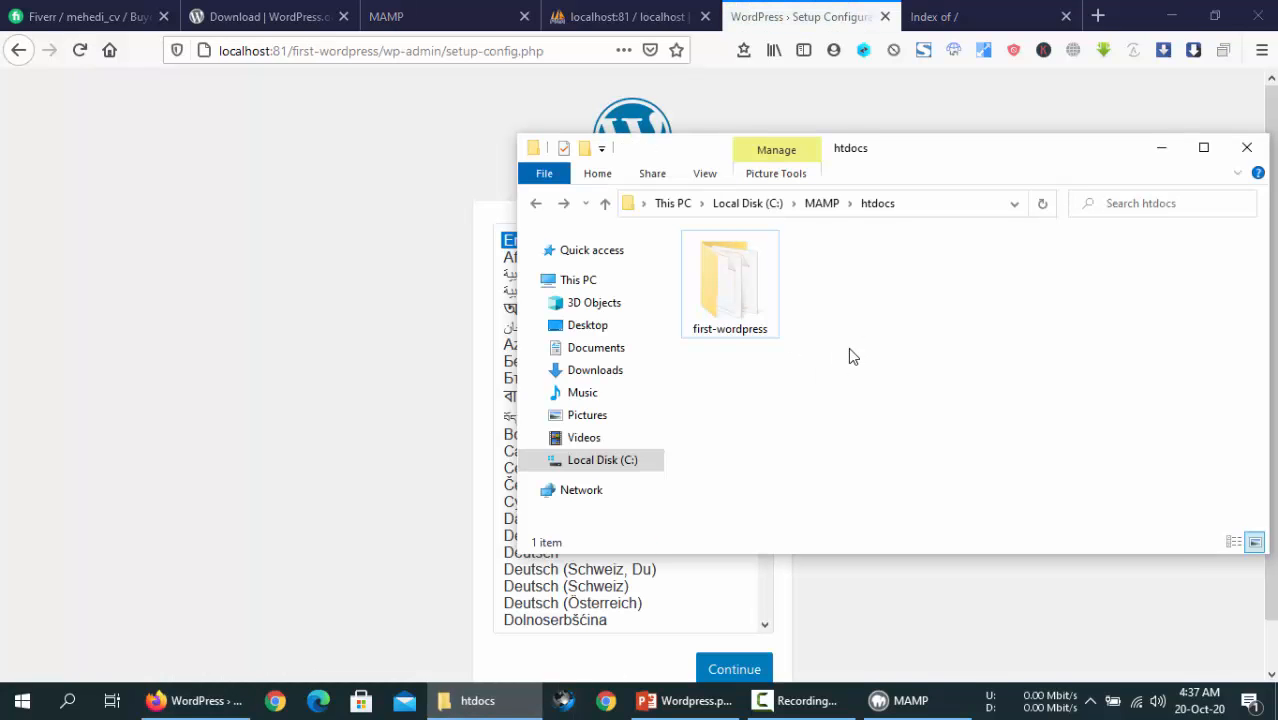
{"action": "left_click", "coordinate": [750, 326]}
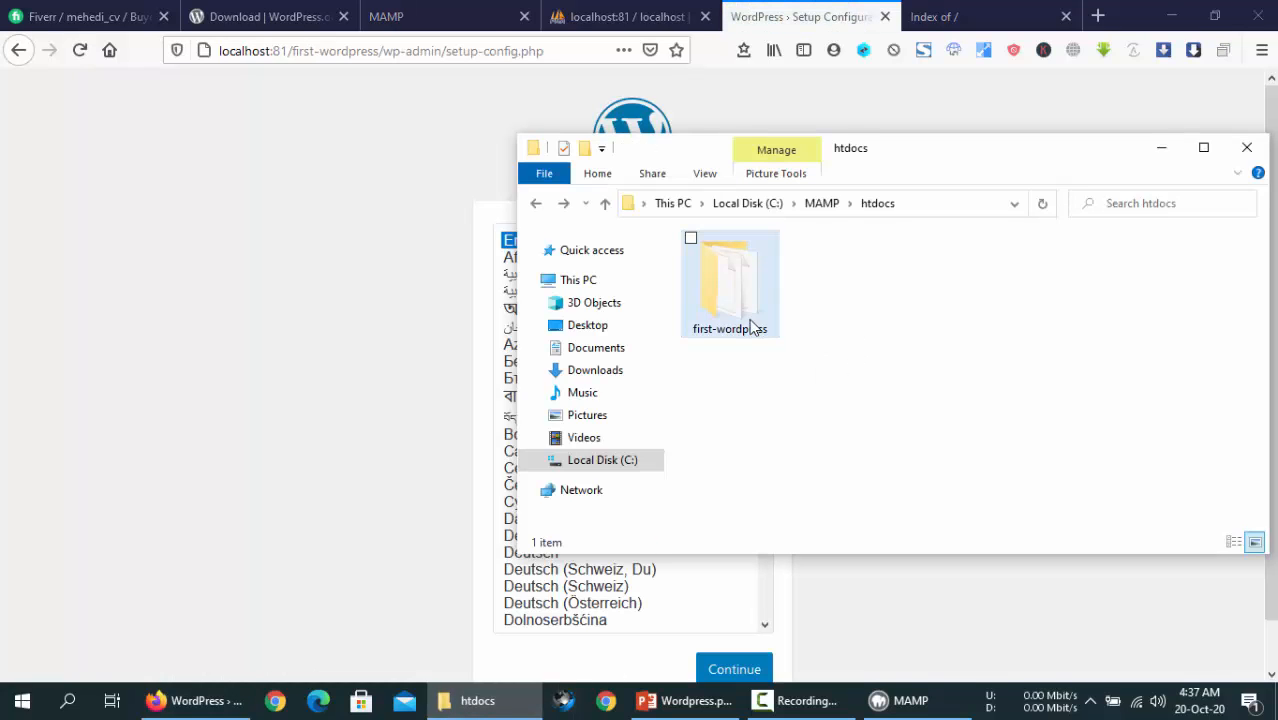
{"action": "left_click", "coordinate": [827, 363]}
- Bring the WordPress setup page forward and scroll its language list, keeping English (United States)
{"action": "left_click", "coordinate": [408, 186]}
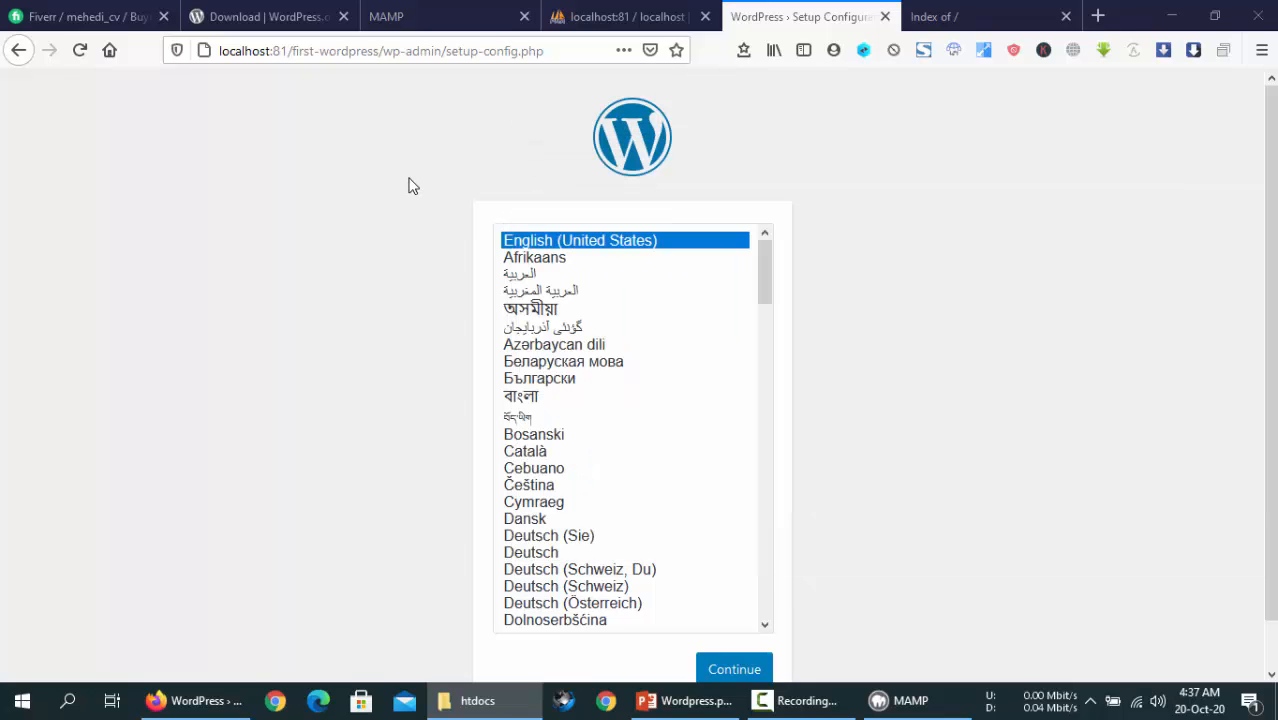
{"action": "scroll", "coordinate": [705, 500], "scroll_direction": "down", "scroll_amount": 5}
{"action": "scroll", "coordinate": [707, 531], "scroll_direction": "up", "scroll_amount": 5}
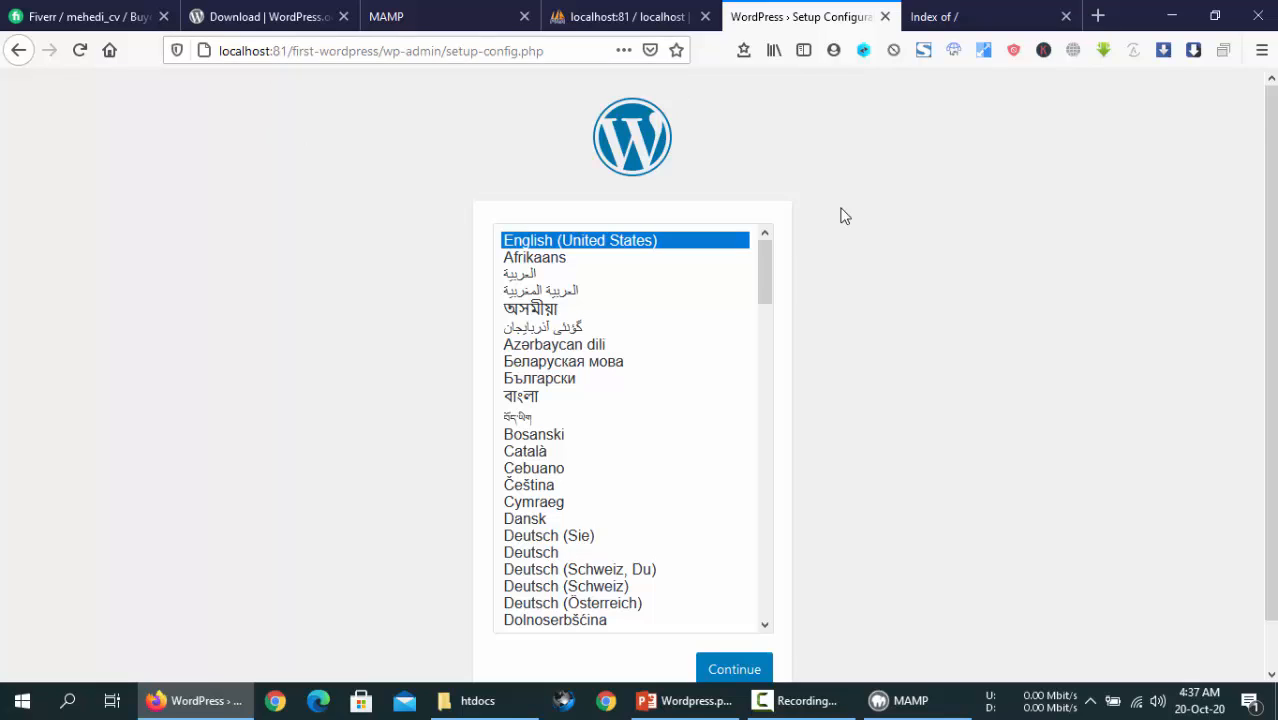
{"action": "scroll", "coordinate": [895, 405], "scroll_direction": "down", "scroll_amount": 1}
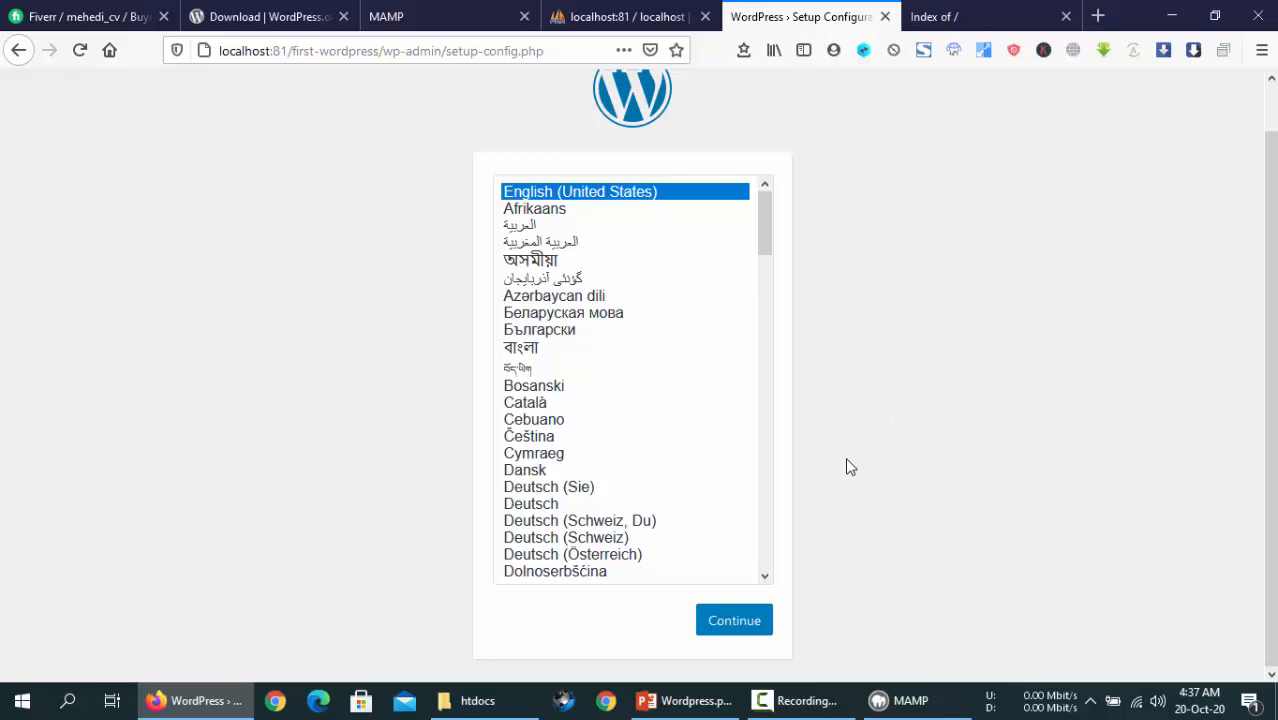
{"action": "scroll", "coordinate": [845, 467], "scroll_direction": "up", "scroll_amount": 1}
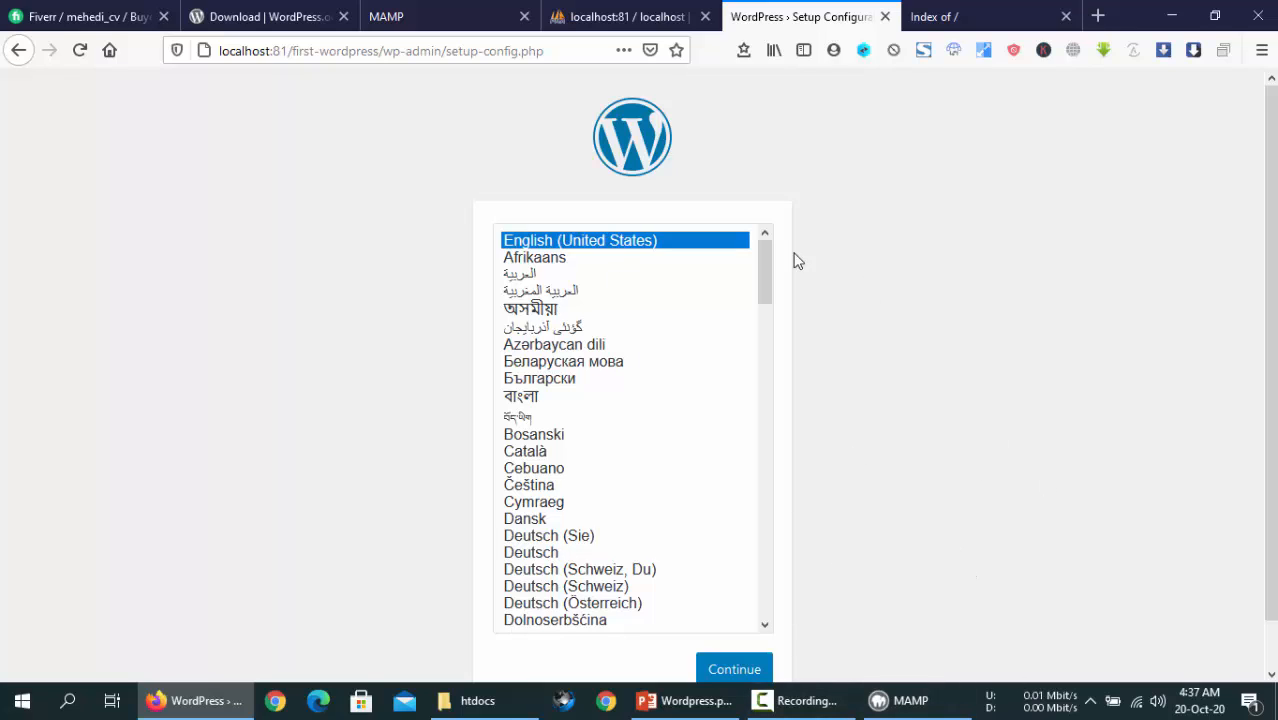
- Continue past the language choice, review the required database details, and proceed with Let's go!
{"action": "left_click", "coordinate": [737, 667]}
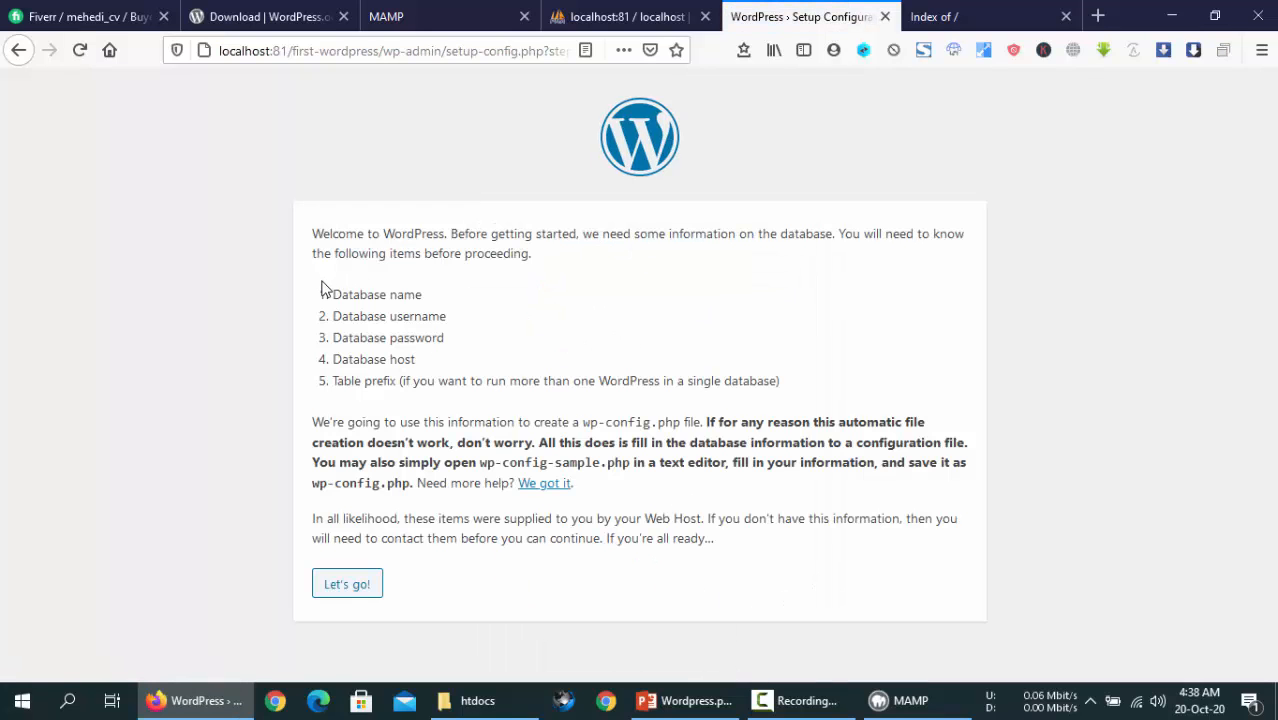
{"action": "left_click_drag", "start_coordinate": [456, 322], "coordinate": [346, 318]}
{"action": "left_click_drag", "start_coordinate": [444, 337], "coordinate": [342, 338]}
{"action": "left_click_drag", "start_coordinate": [422, 367], "coordinate": [332, 362]}
{"action": "left_click", "coordinate": [386, 364]}
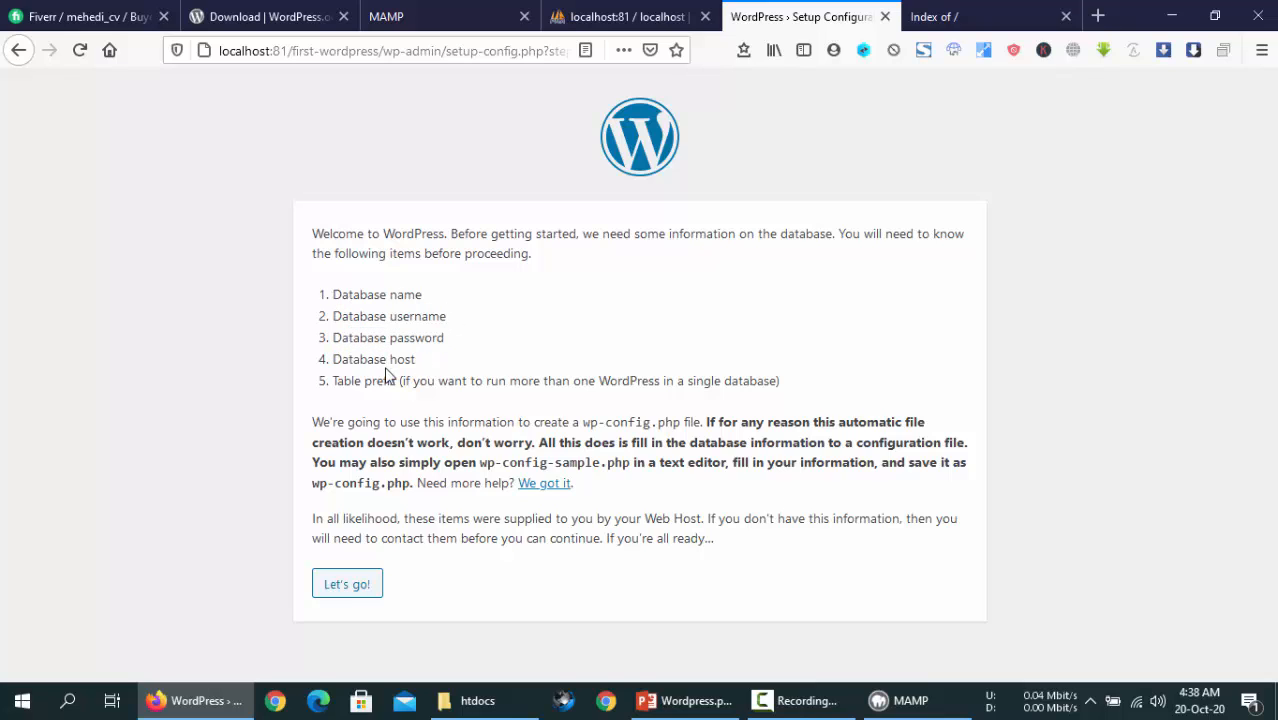
{"action": "left_click", "coordinate": [343, 598]}
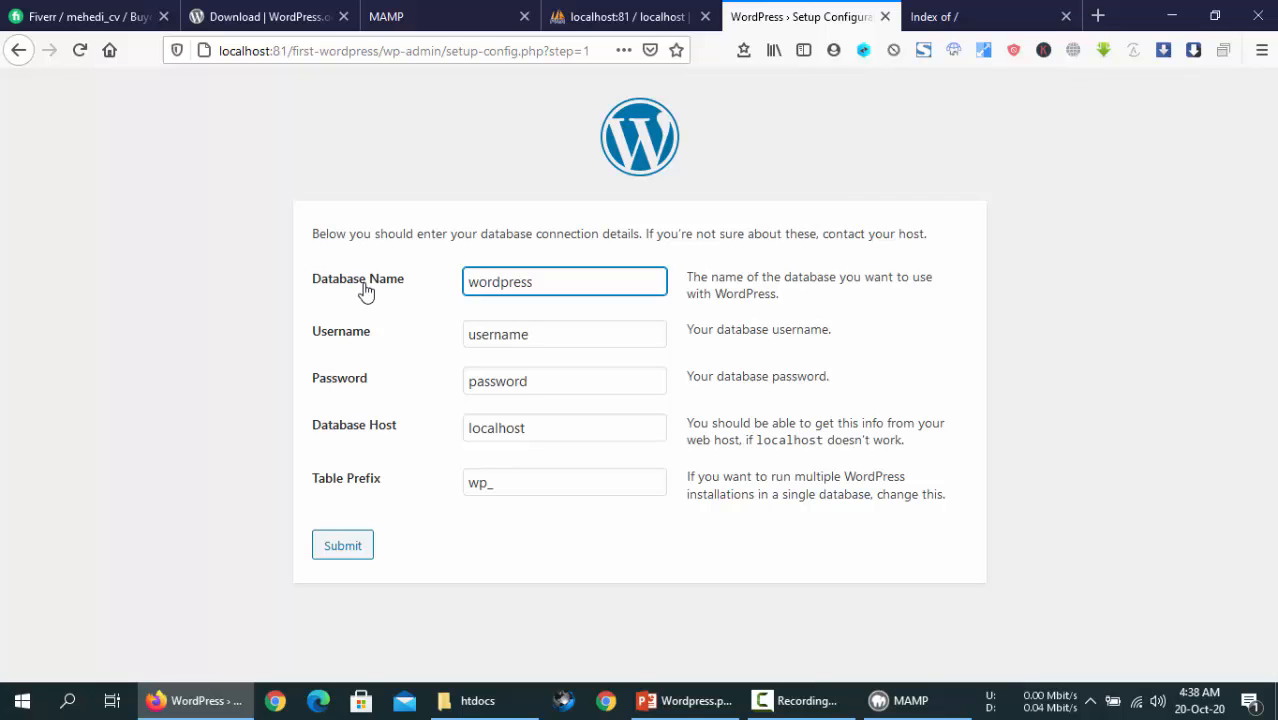
- Switch between the phpMyAdmin and setup tabs, ending on the MAMP start page
{"action": "left_click", "coordinate": [640, 17]}
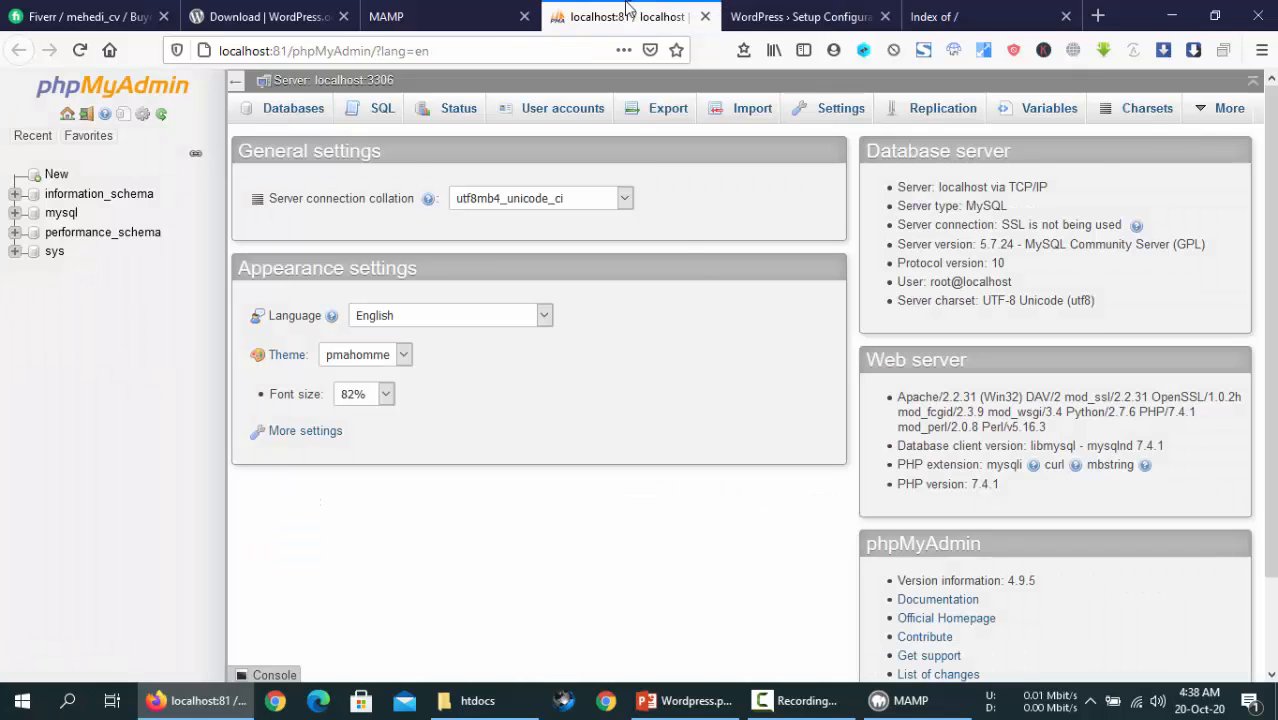
{"action": "left_click", "coordinate": [803, 17]}
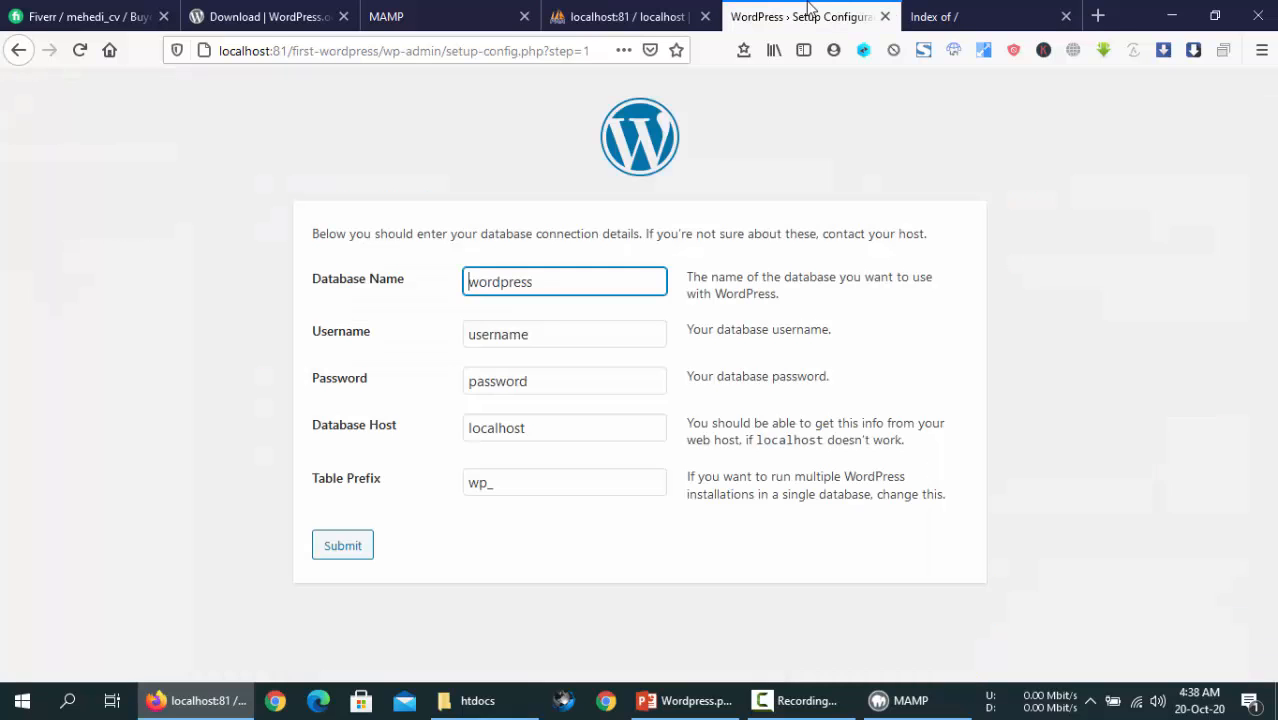
{"action": "left_click", "coordinate": [603, 10]}
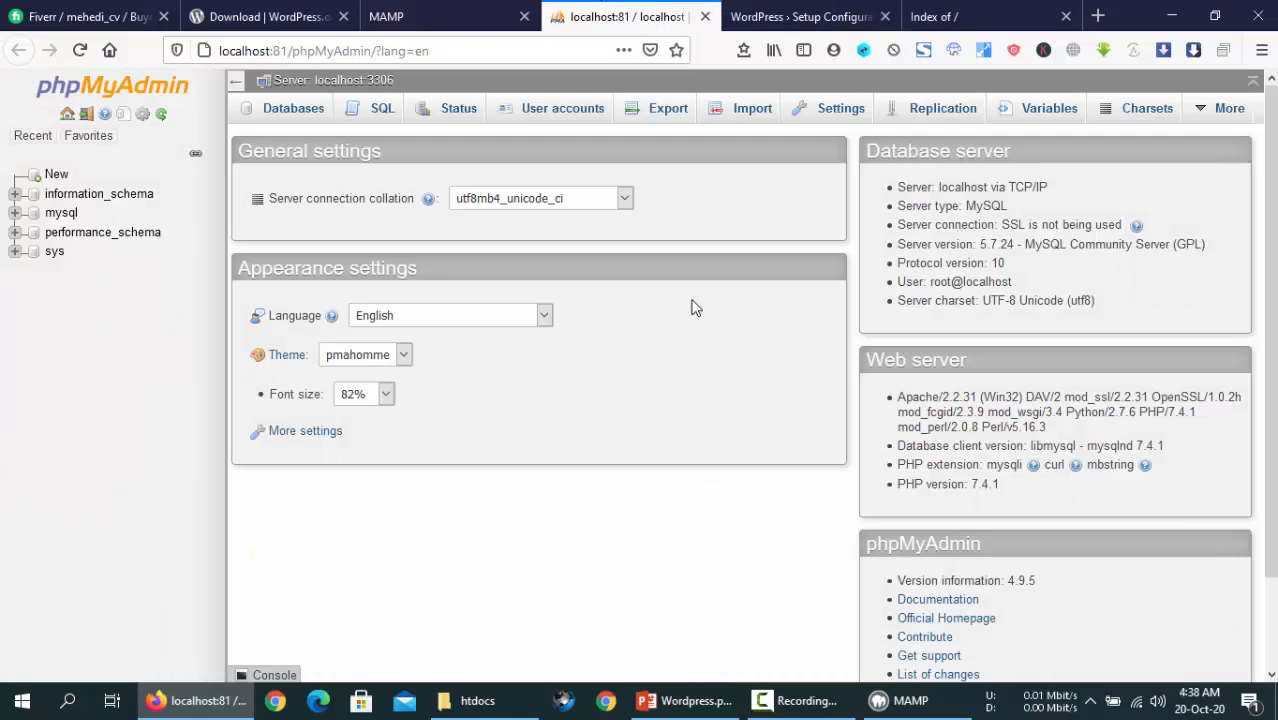
{"action": "left_click", "coordinate": [450, 17]}
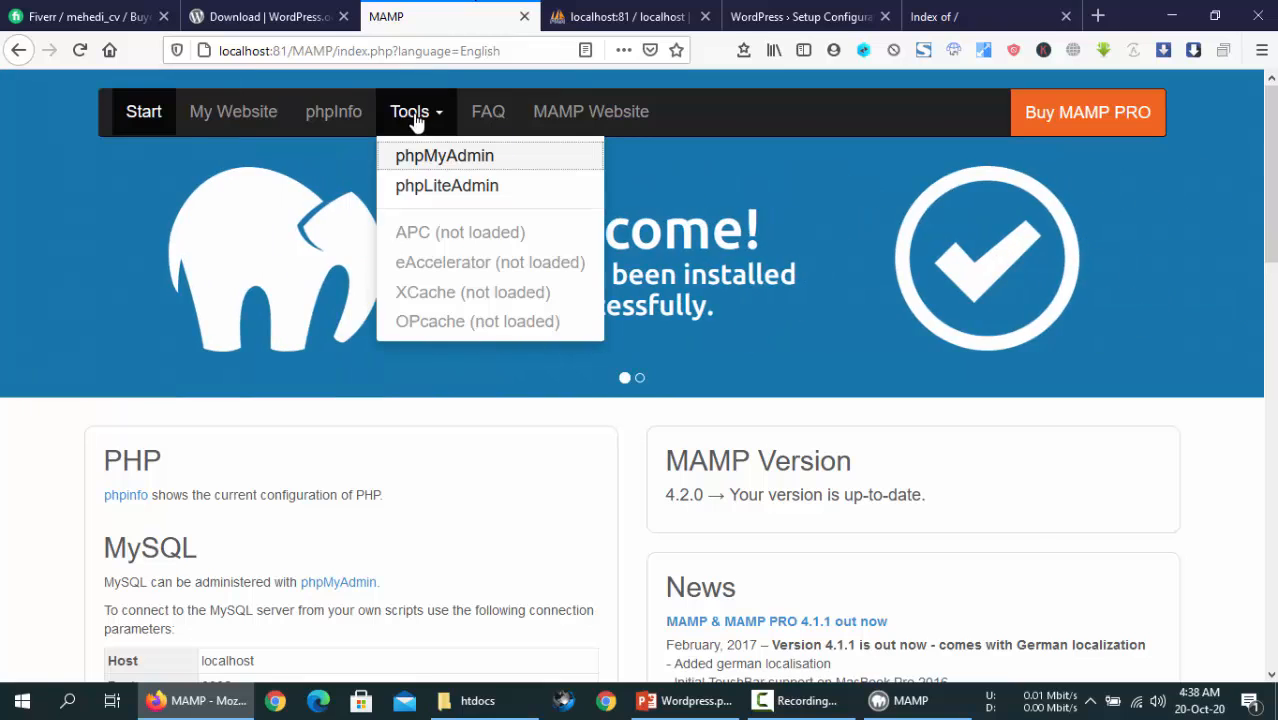
- Open a fresh phpMyAdmin page, close the older one, and go to Databases
{"action": "left_click", "coordinate": [432, 165]}
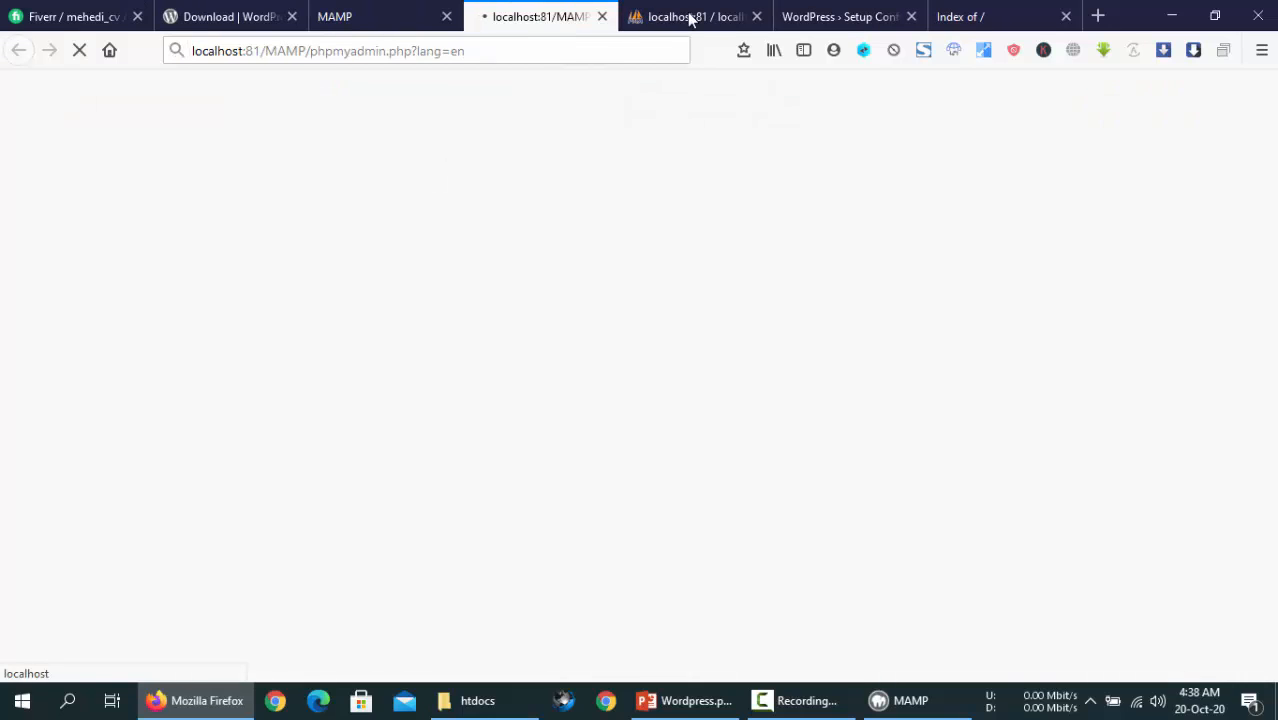
{"action": "left_click", "coordinate": [756, 17]}
{"action": "scroll", "coordinate": [300, 135], "scroll_direction": "up", "scroll_amount": 1}
{"action": "left_click", "coordinate": [292, 116]}
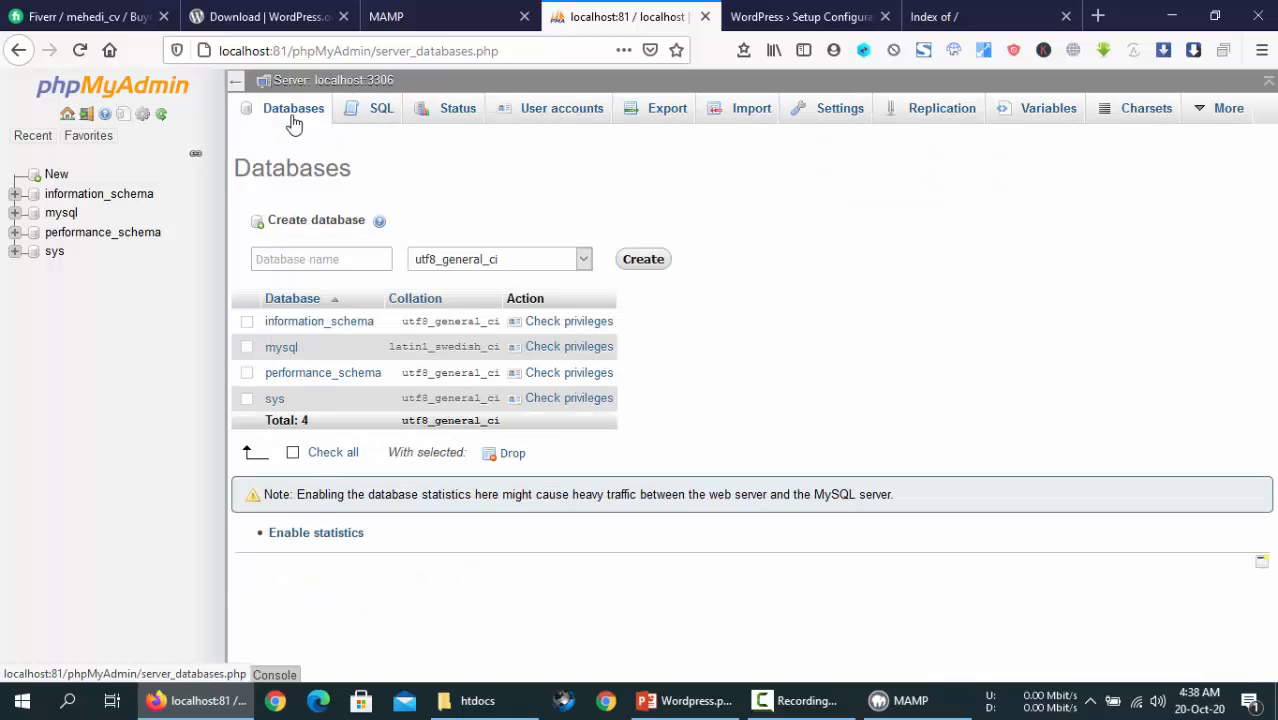
{"action": "left_click", "coordinate": [314, 223]}
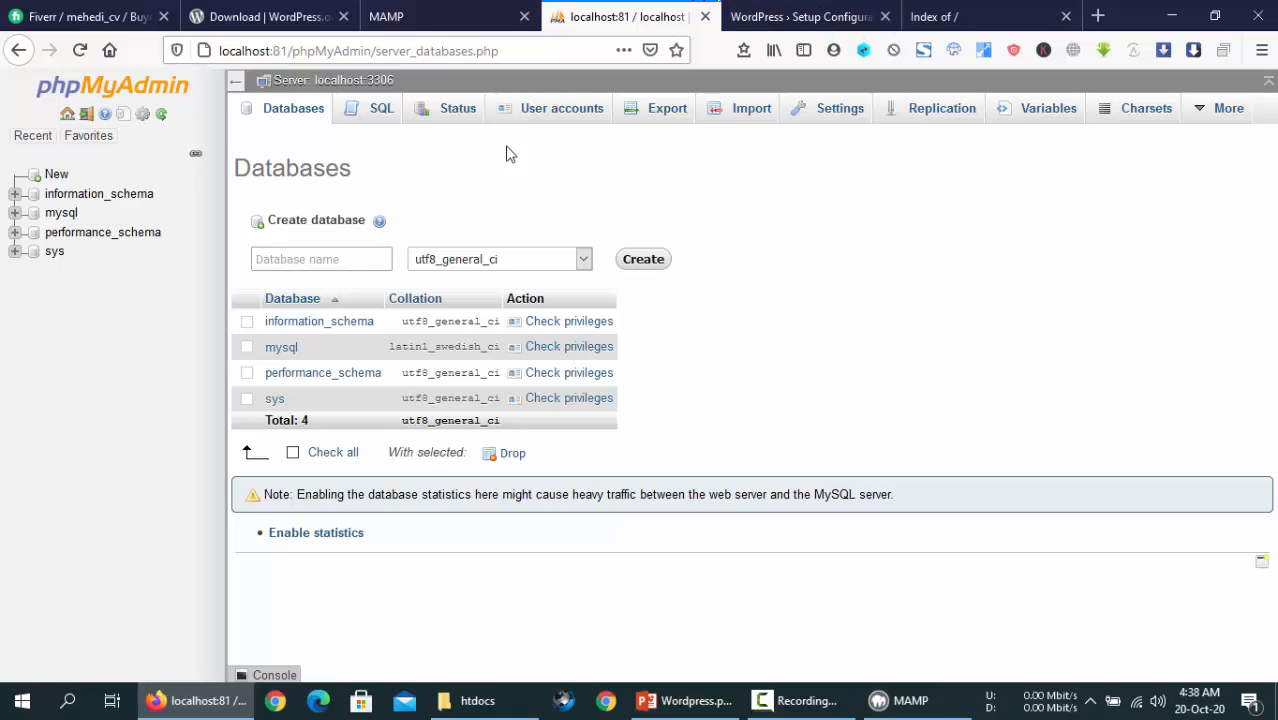
- Check the default username and password values in the WordPress database form
{"action": "left_click", "coordinate": [803, 16]}
{"action": "double_click", "coordinate": [514, 337]}
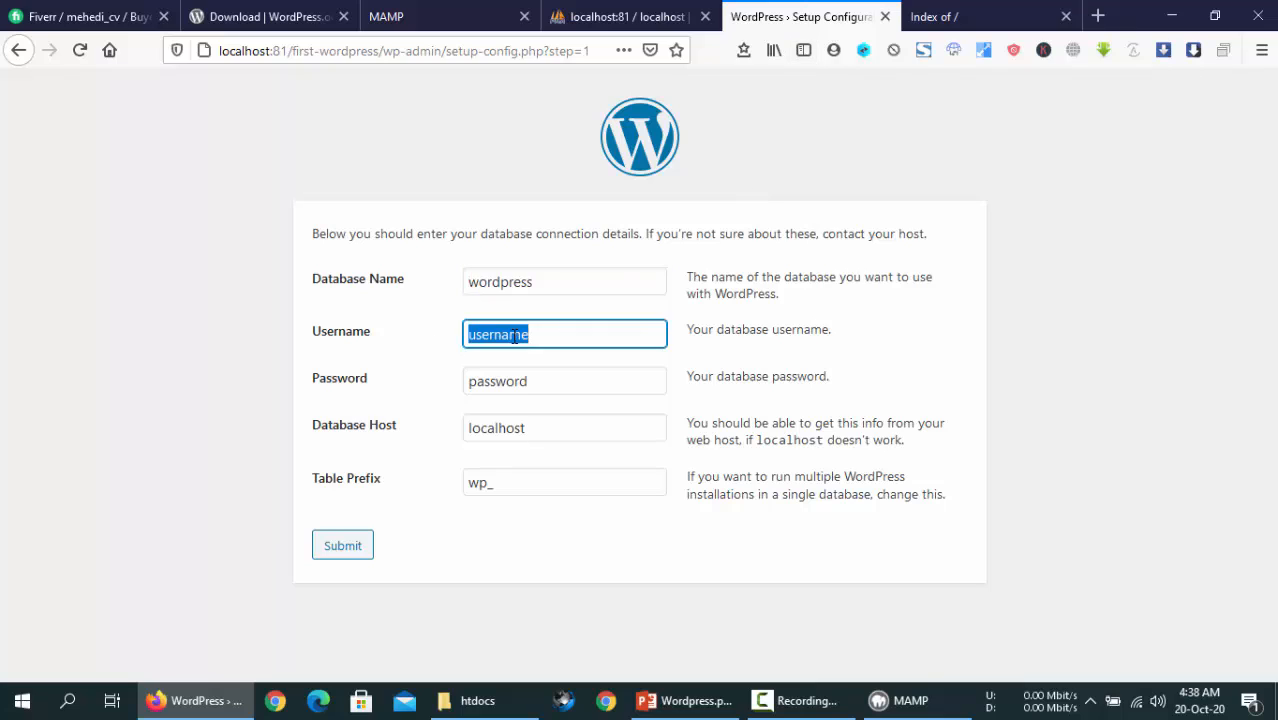
{"action": "double_click", "coordinate": [547, 391]}
{"action": "left_click", "coordinate": [488, 206]}
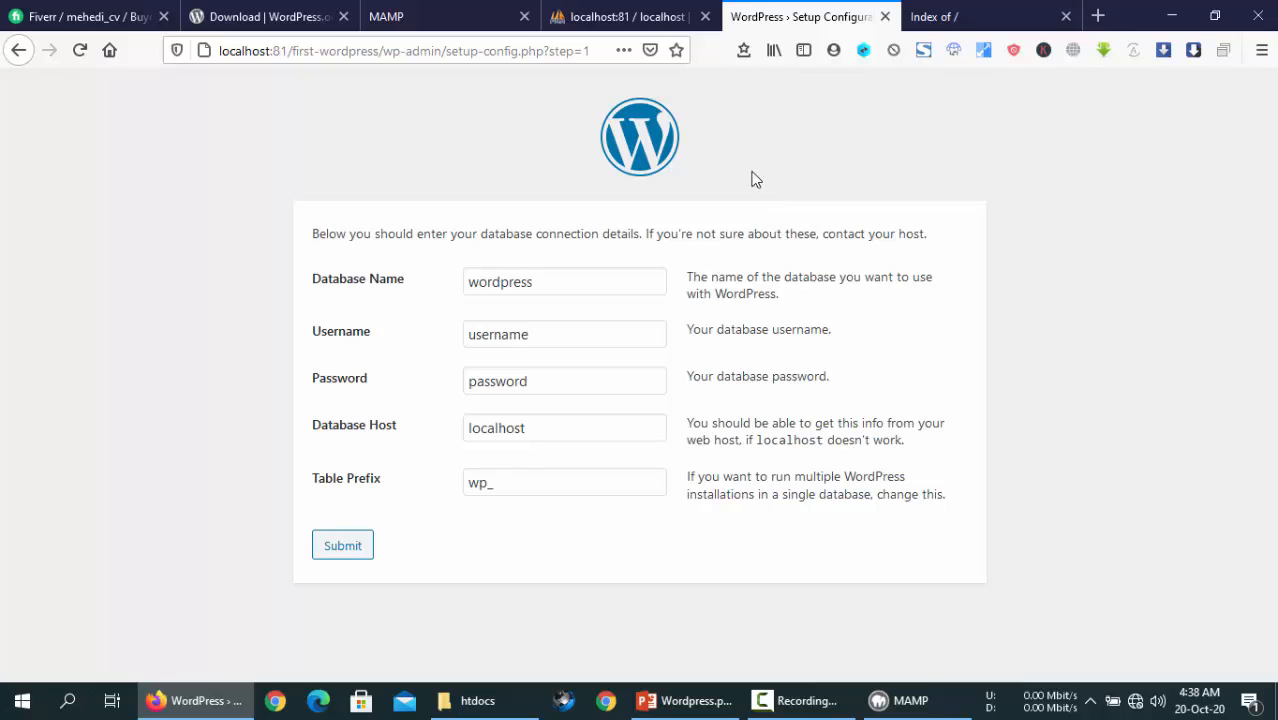
- Create a new database named first in phpMyAdmin
{"action": "left_click", "coordinate": [625, 16]}
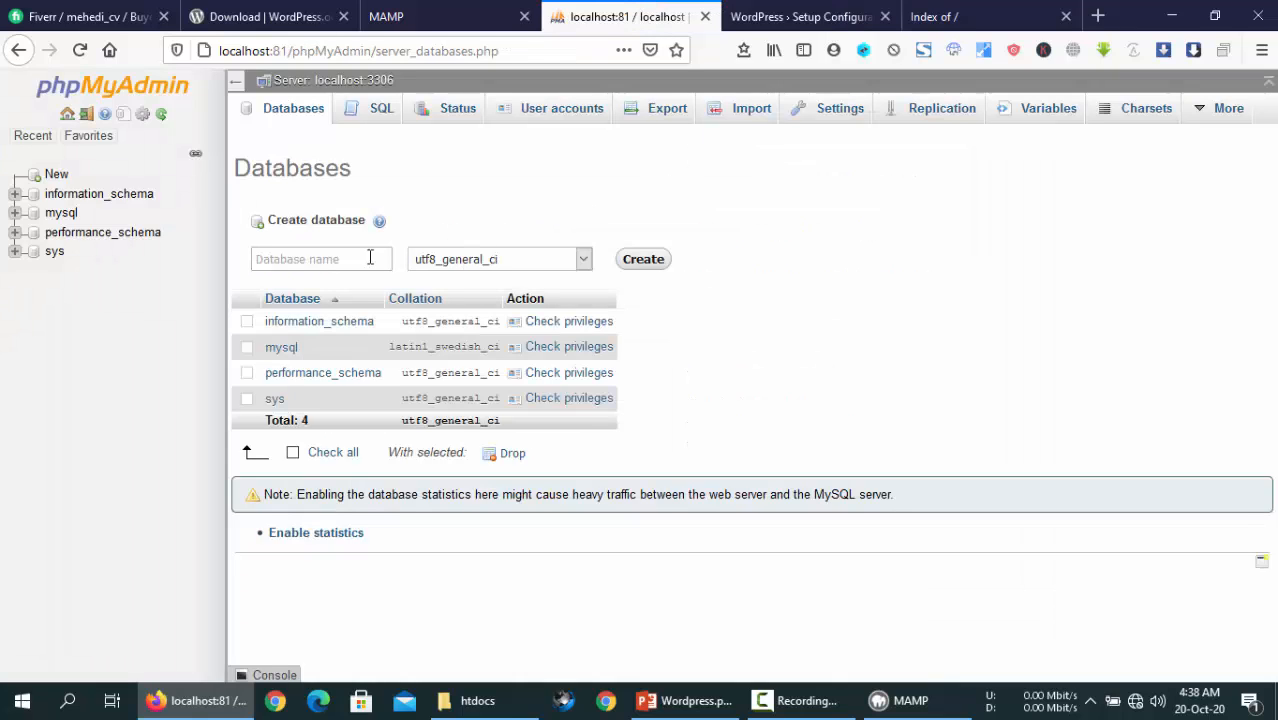
{"action": "left_click", "coordinate": [305, 258]}
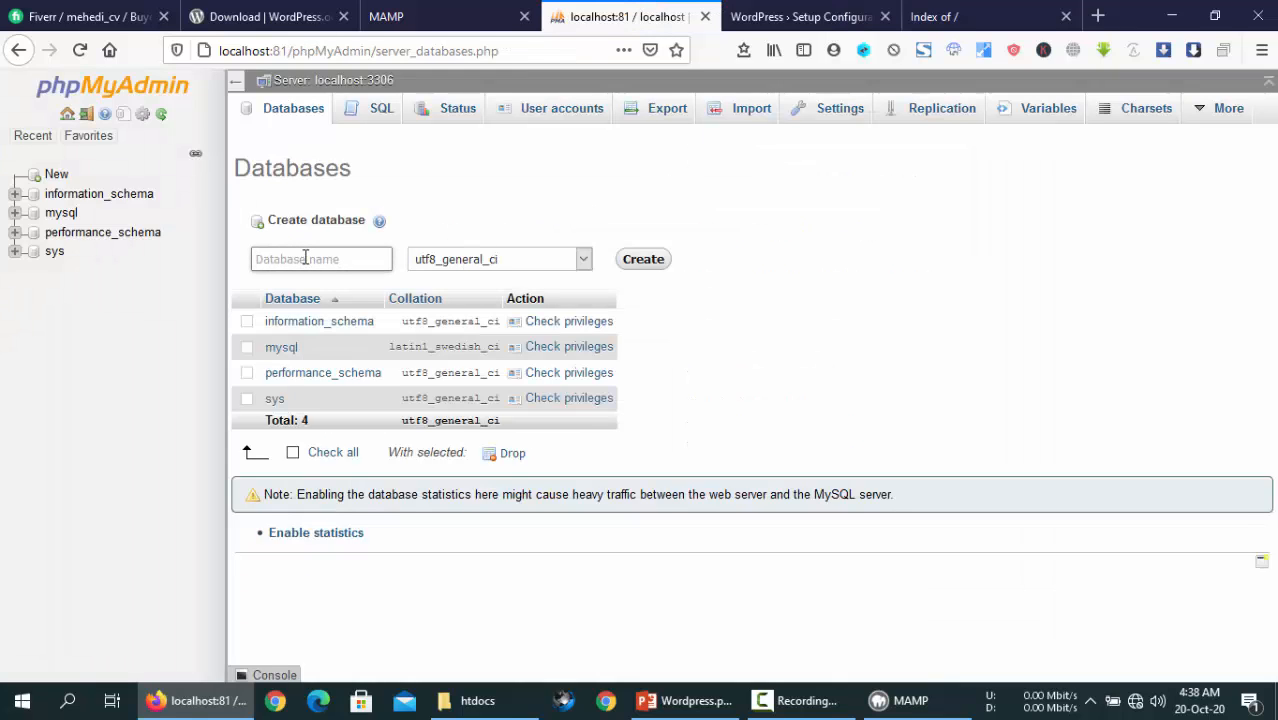
{"action": "type", "text": "first"}
{"action": "left_click", "coordinate": [640, 263]}
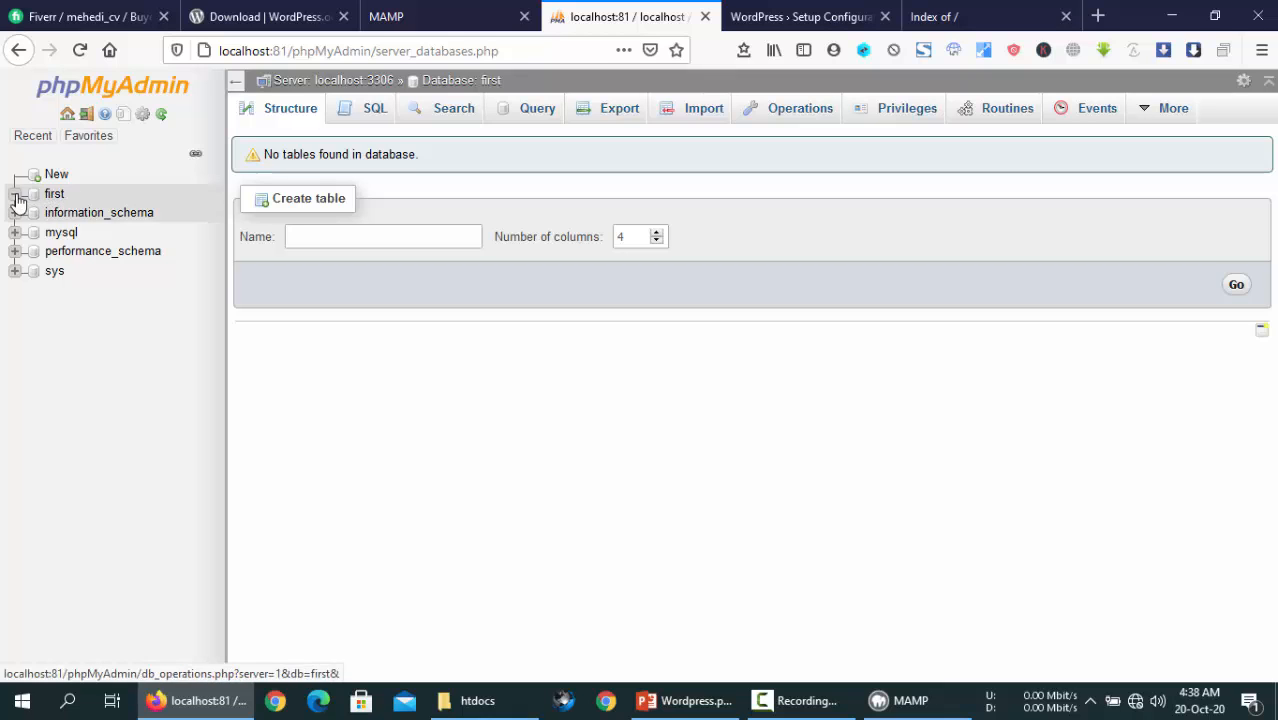
{"action": "left_click", "coordinate": [418, 14]}
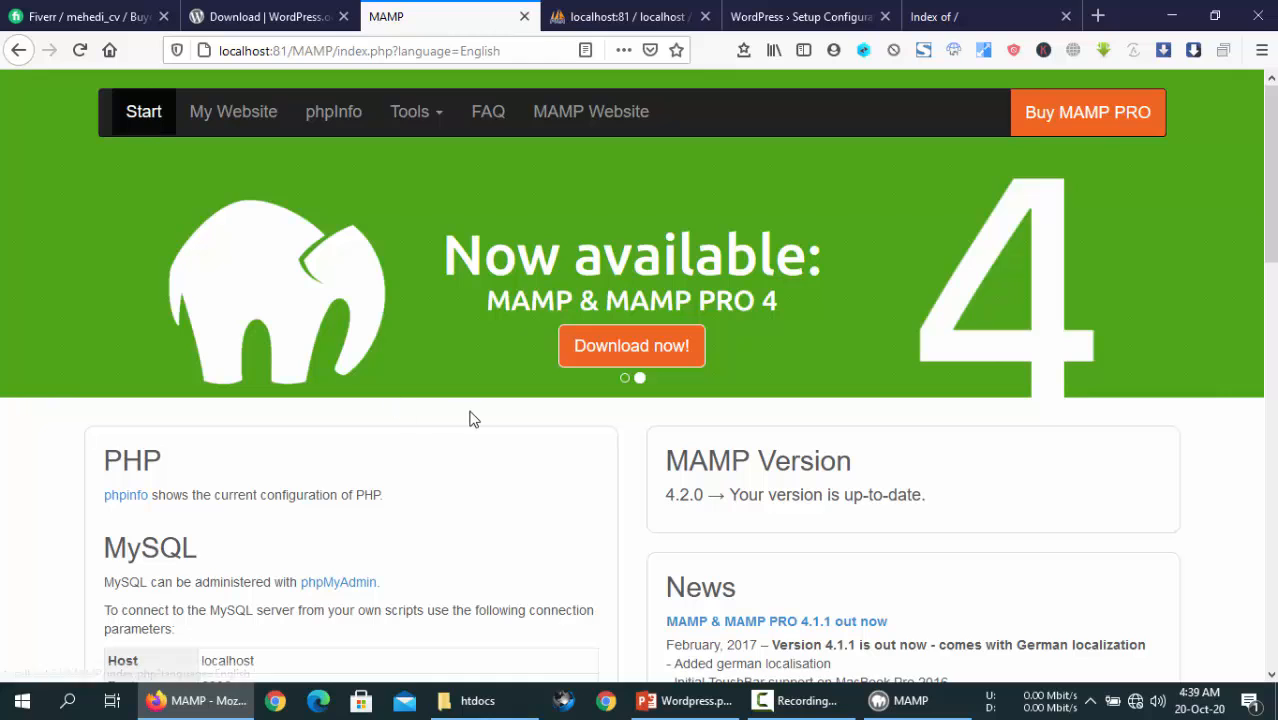
{"action": "scroll", "coordinate": [471, 419], "scroll_direction": "down", "scroll_amount": 3}
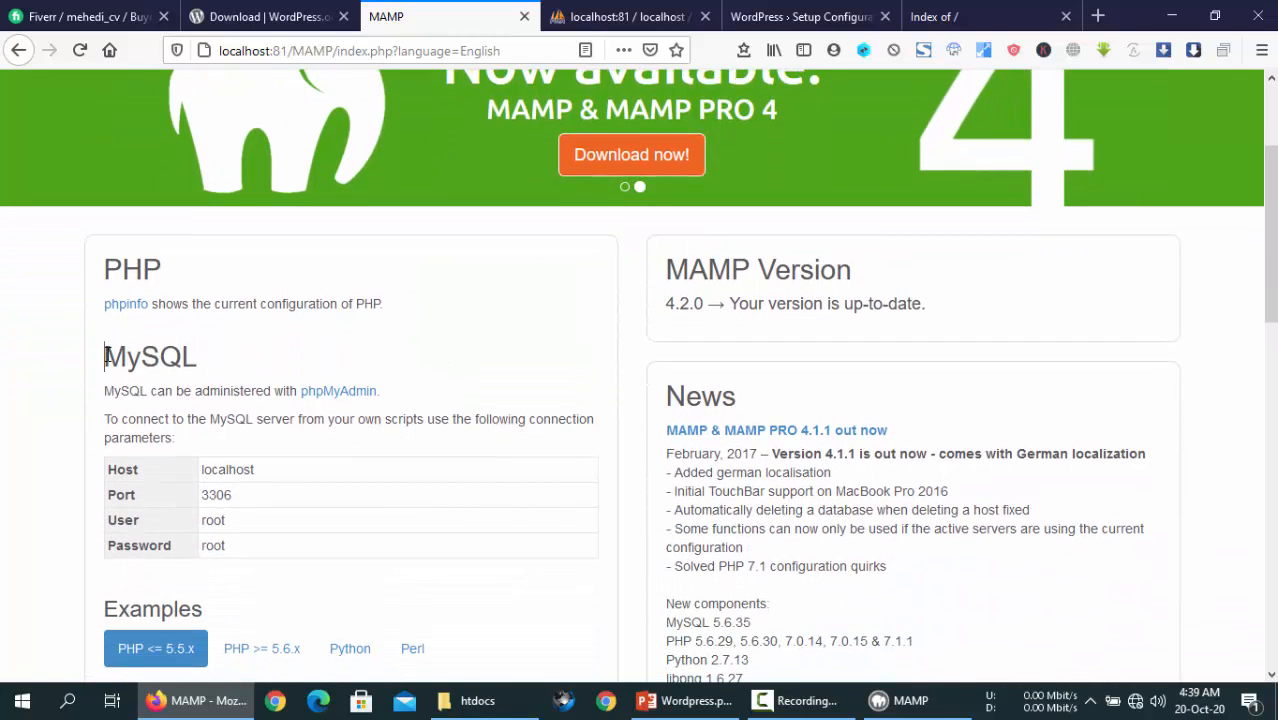
{"action": "left_click_drag", "start_coordinate": [106, 356], "coordinate": [232, 362]}
{"action": "left_click", "coordinate": [232, 362]}
{"action": "double_click", "coordinate": [236, 497]}
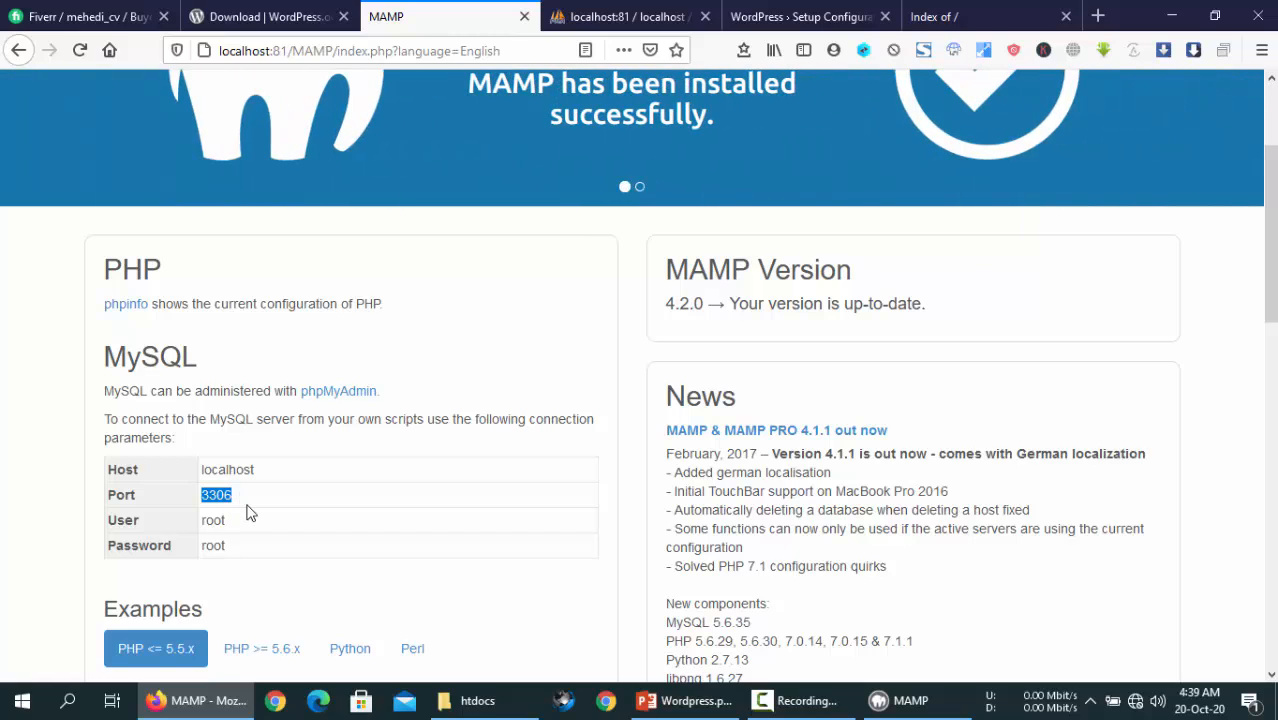
{"action": "double_click", "coordinate": [140, 522]}
{"action": "left_click", "coordinate": [257, 523]}
{"action": "double_click", "coordinate": [149, 544]}
{"action": "double_click", "coordinate": [257, 556]}
{"action": "left_click", "coordinate": [620, 16]}
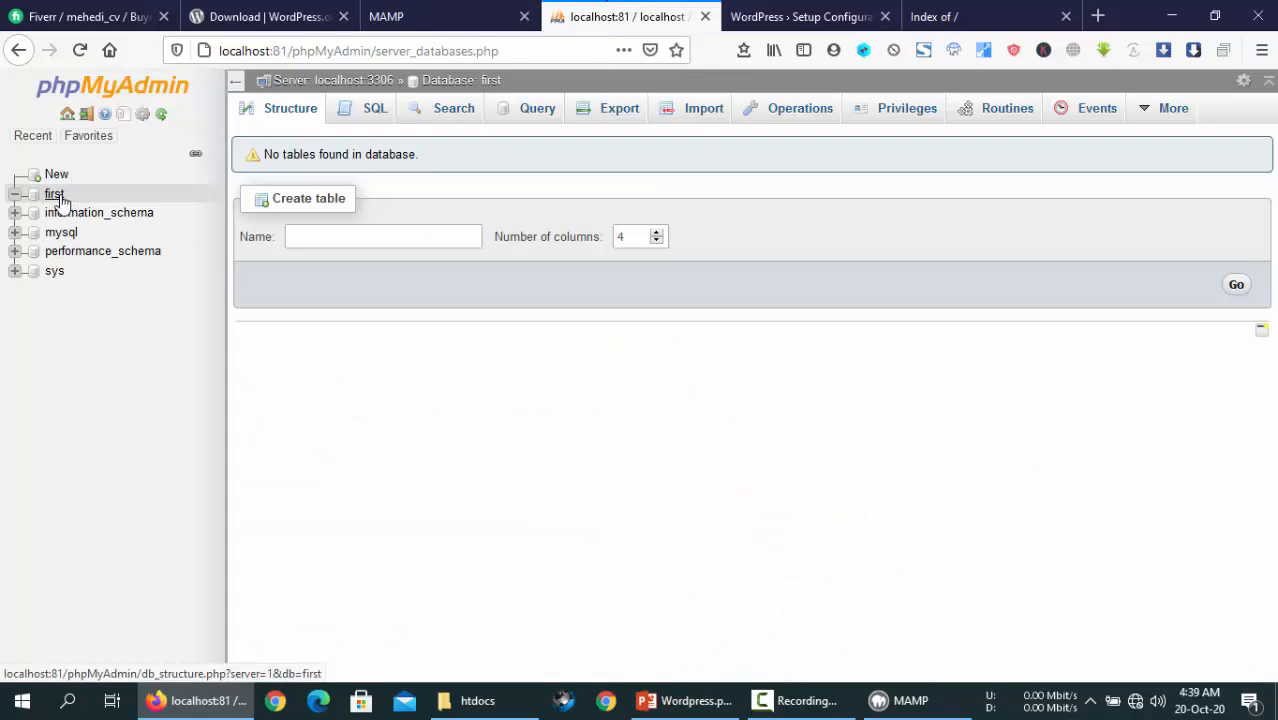
{"action": "left_click", "coordinate": [420, 16]}
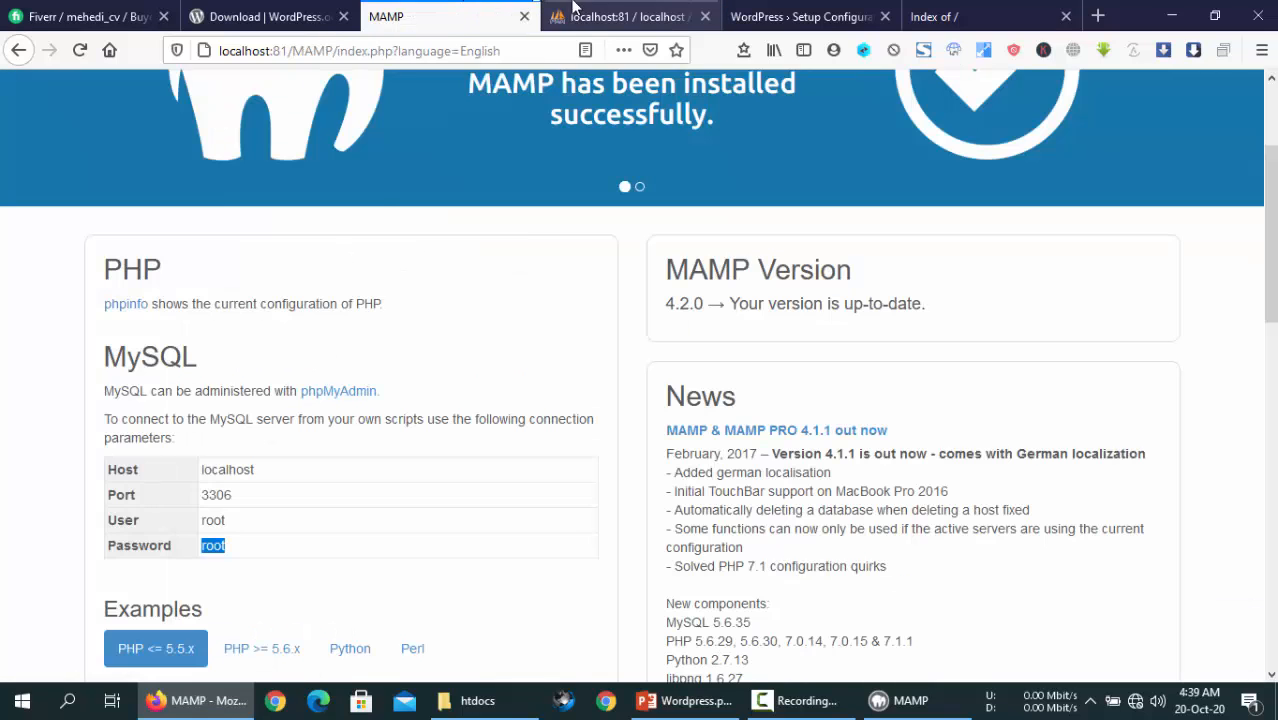
{"action": "left_click", "coordinate": [620, 16]}
{"action": "left_click", "coordinate": [420, 16]}
{"action": "left_click", "coordinate": [228, 546]}
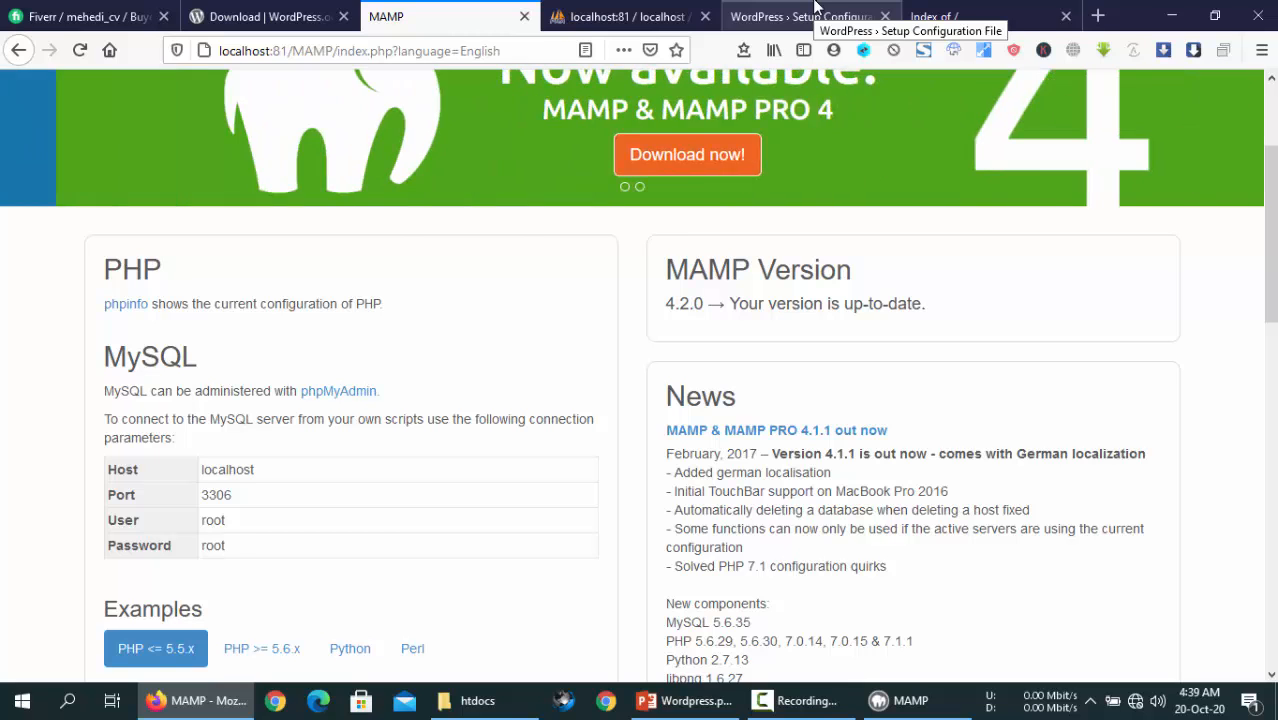
{"action": "left_click", "coordinate": [626, 17]}
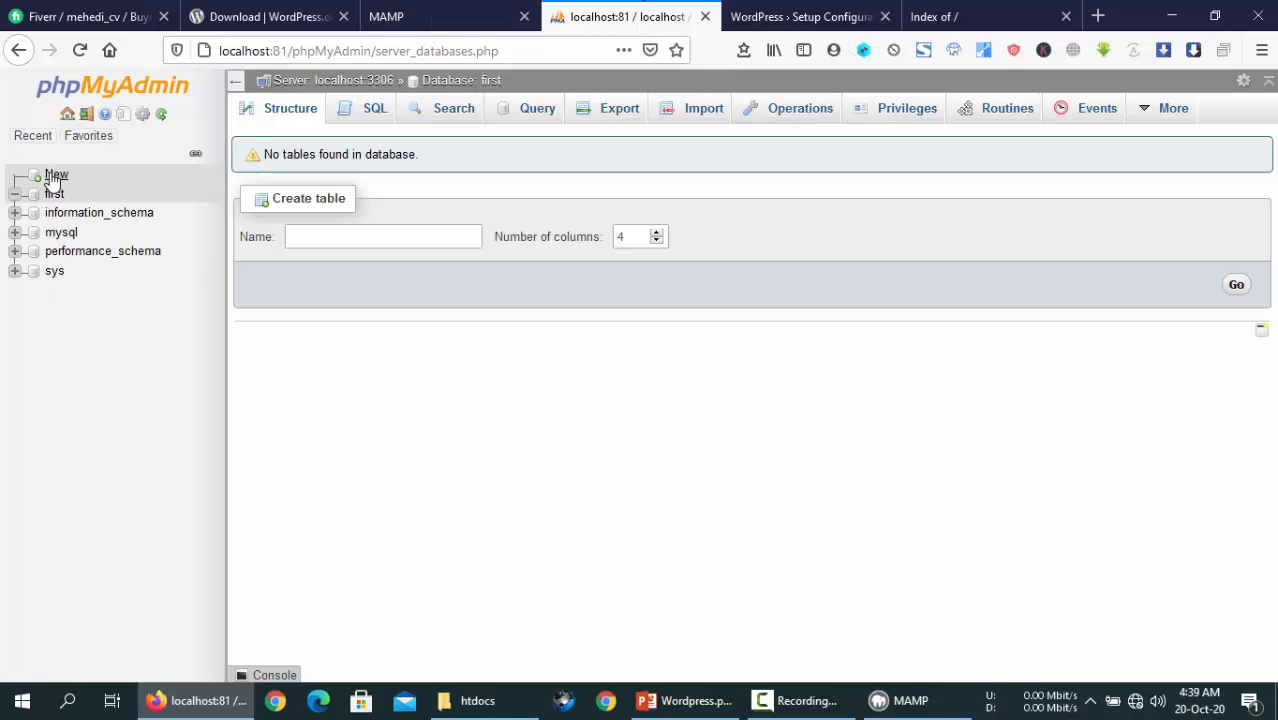
- Replace the default database name with first in the WordPress form
{"action": "left_click", "coordinate": [760, 16]}
{"action": "double_click", "coordinate": [548, 285]}
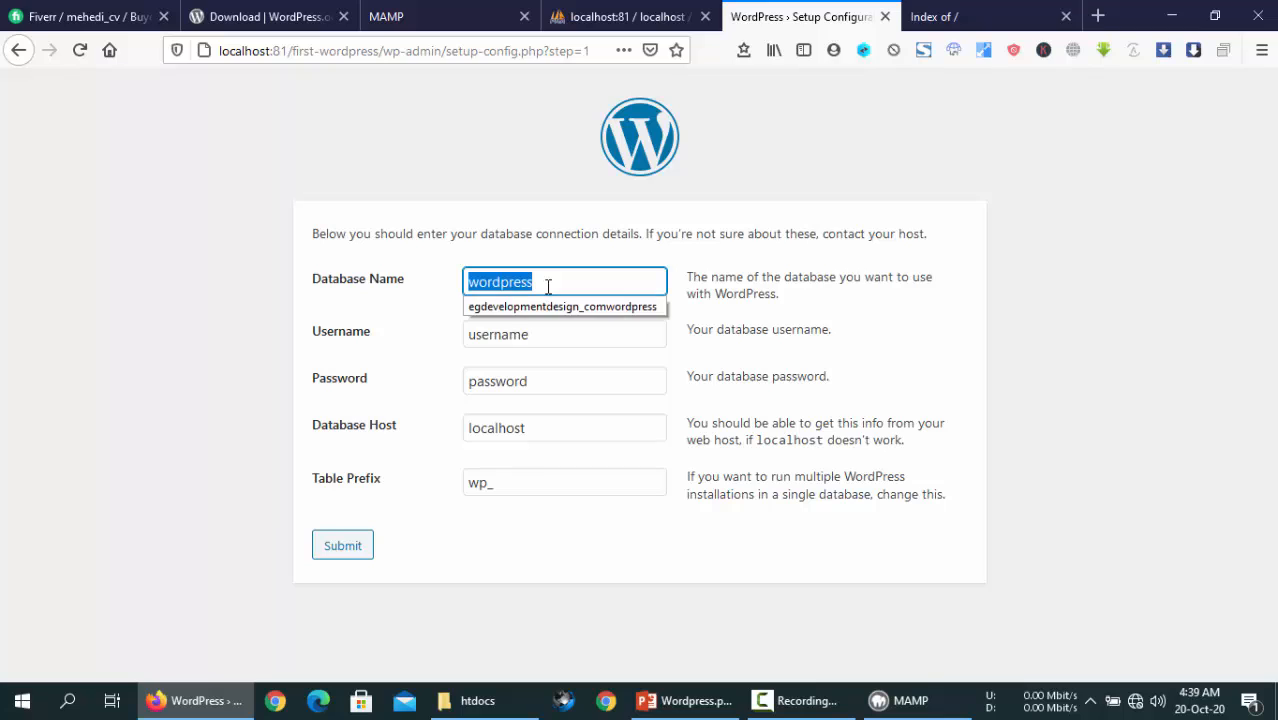
{"action": "type", "text": "first"}
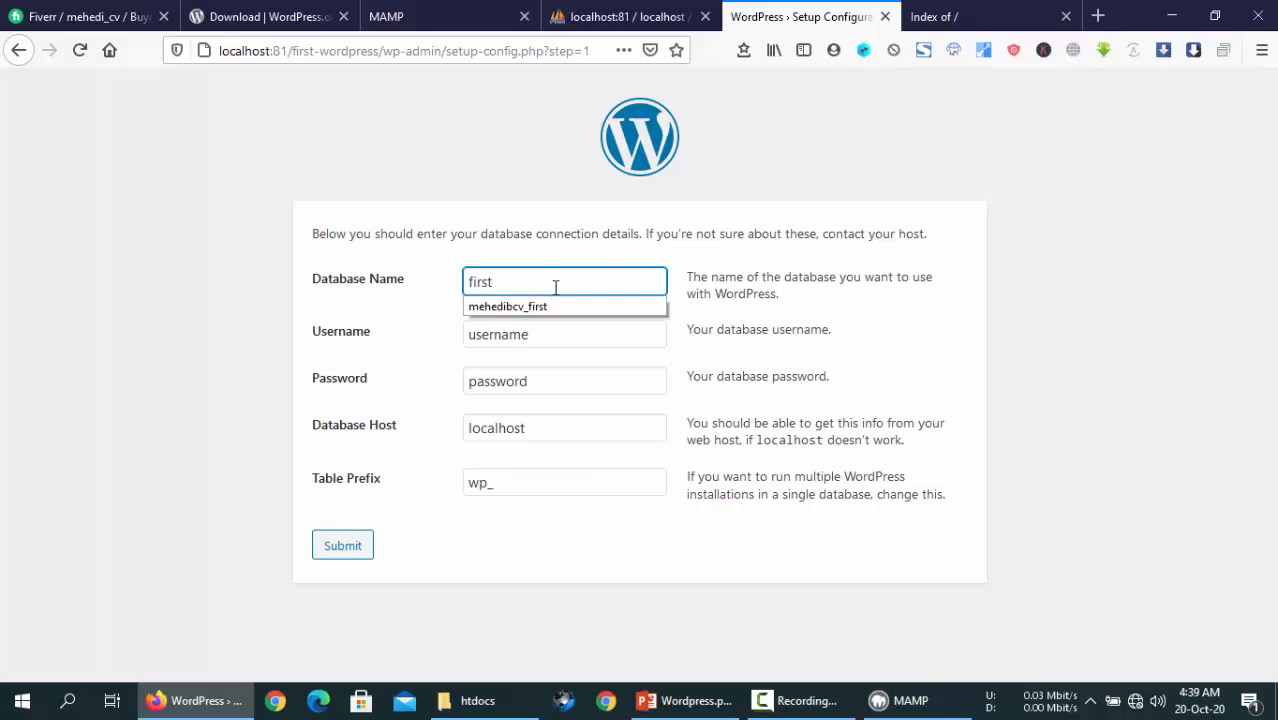
{"action": "left_click", "coordinate": [610, 235]}
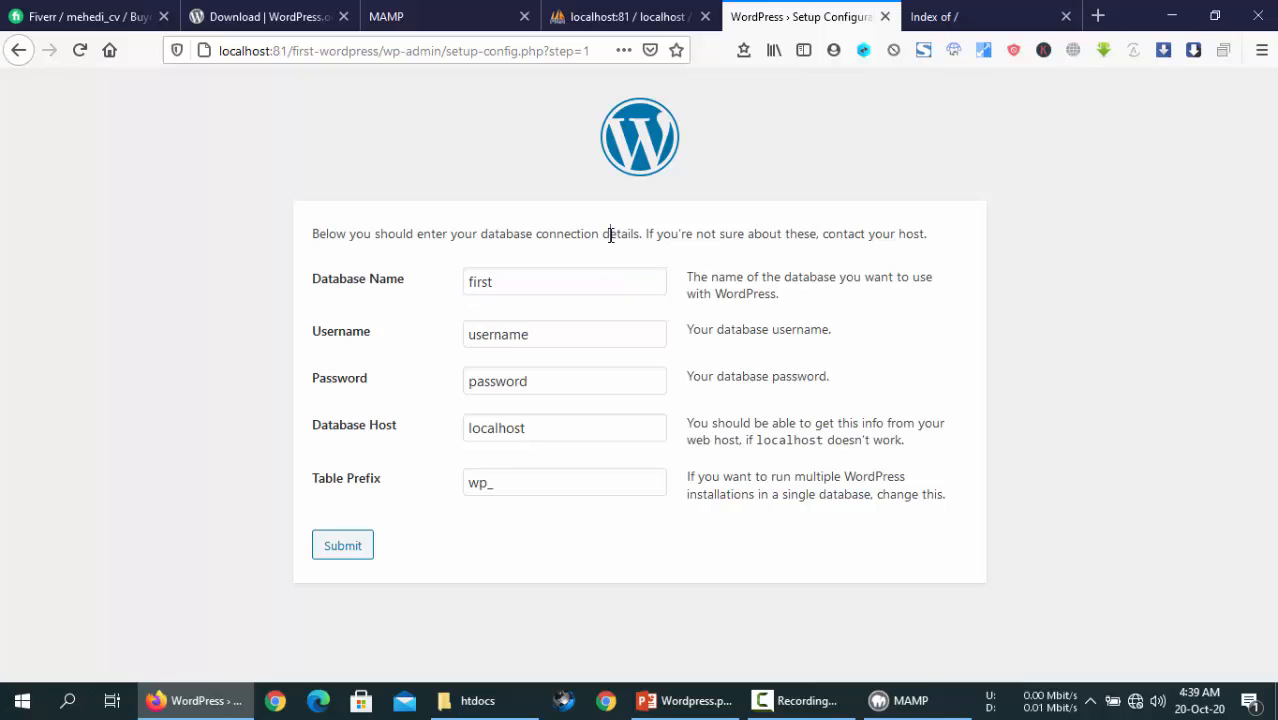
{"action": "left_click", "coordinate": [561, 325]}
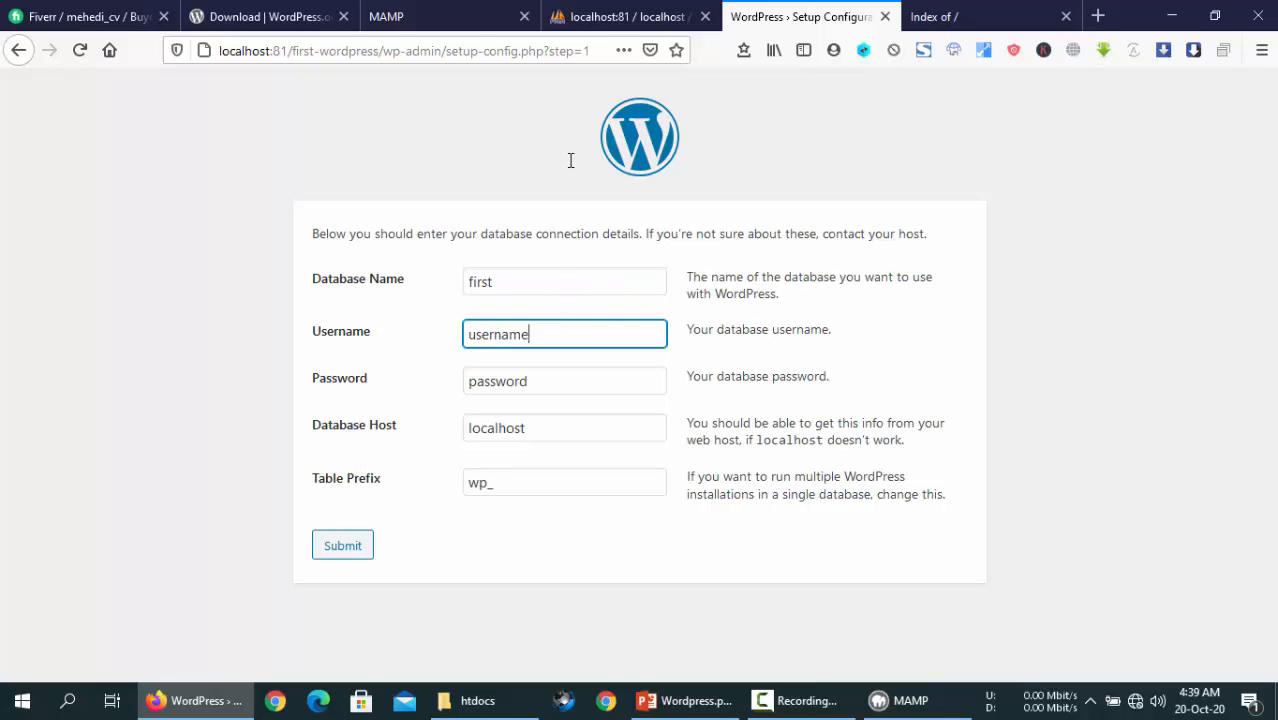
- Copy MAMP's MySQL user value and paste it into the password field
{"action": "left_click", "coordinate": [440, 16]}
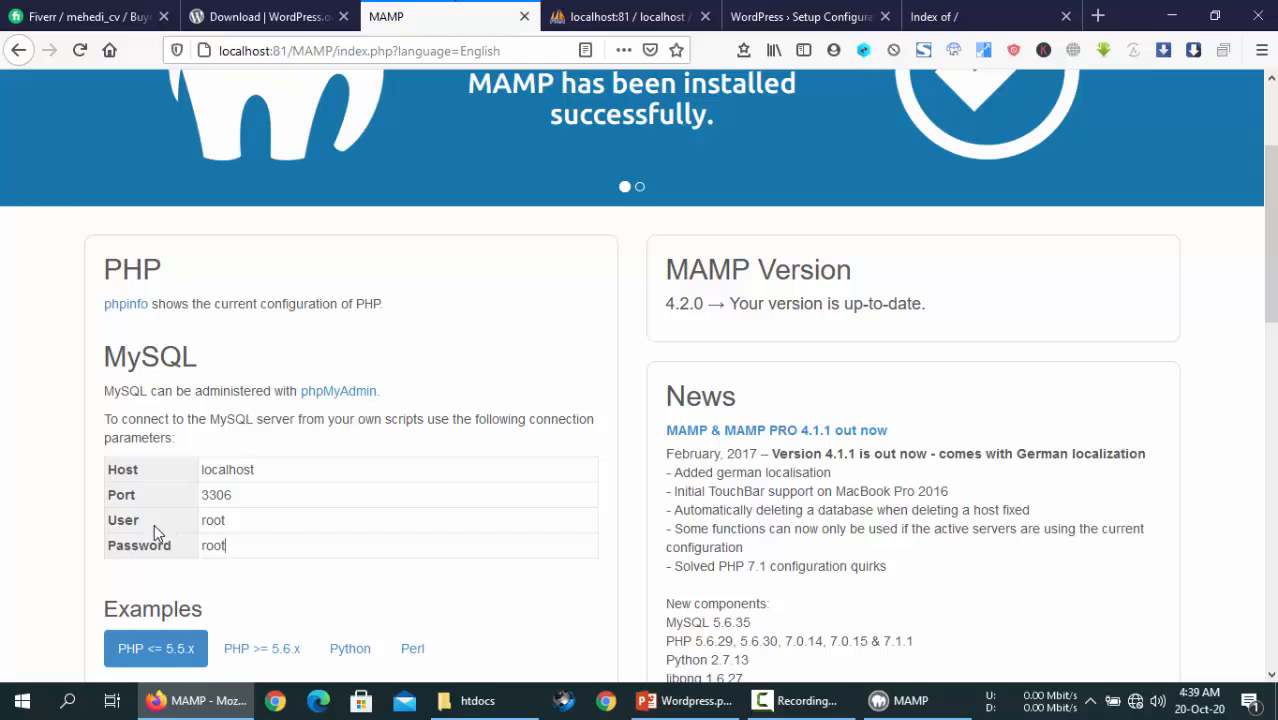
{"action": "double_click", "coordinate": [220, 522]}
{"action": "right_click", "coordinate": [223, 524]}
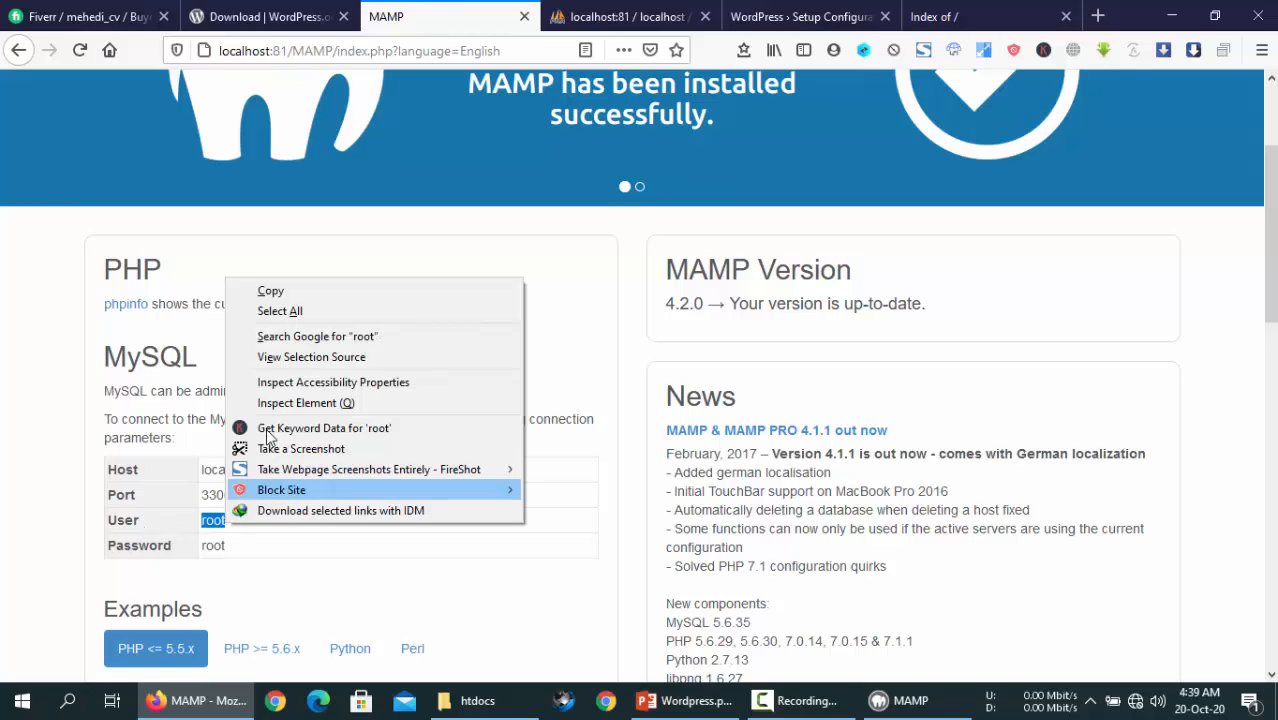
{"action": "left_click", "coordinate": [272, 292]}
{"action": "left_click", "coordinate": [800, 16]}
{"action": "left_click", "coordinate": [552, 381]}
{"action": "double_click", "coordinate": [552, 381]}
{"action": "right_click", "coordinate": [552, 383]}
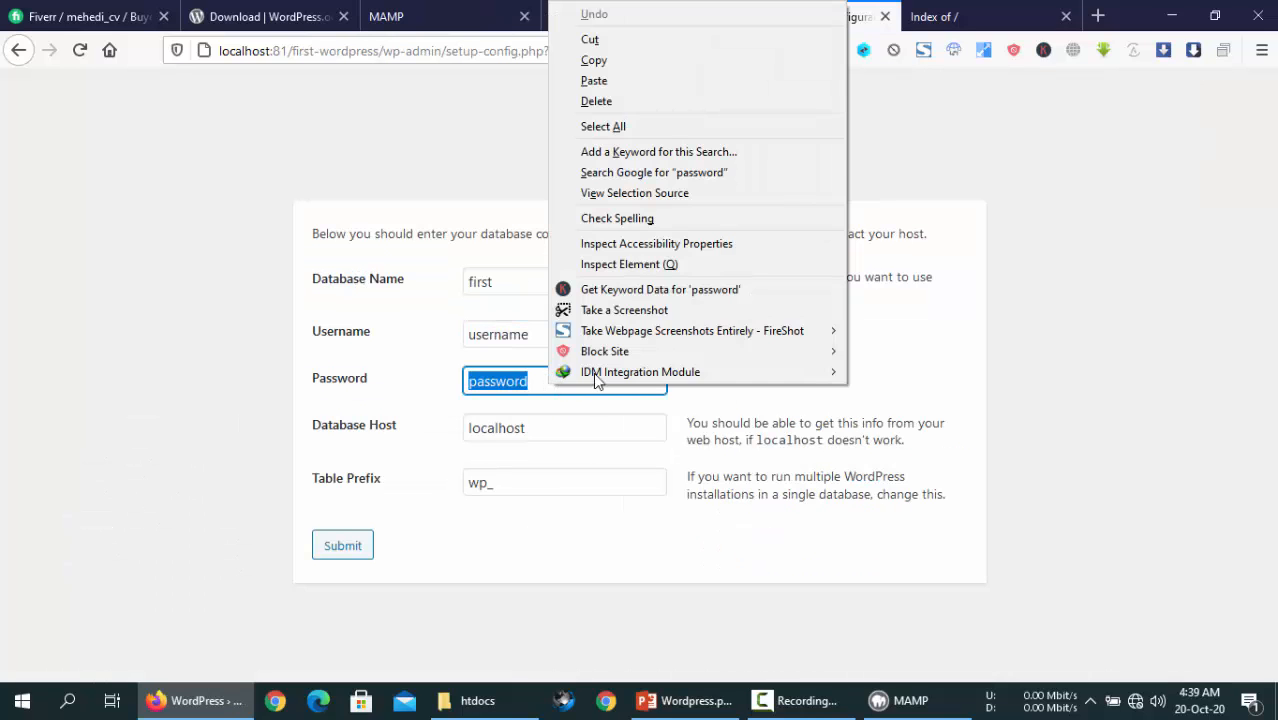
{"action": "left_click", "coordinate": [594, 80]}
- Fill the Username and Password fields with MAMP's MySQL user and password
{"action": "left_click", "coordinate": [420, 16]}
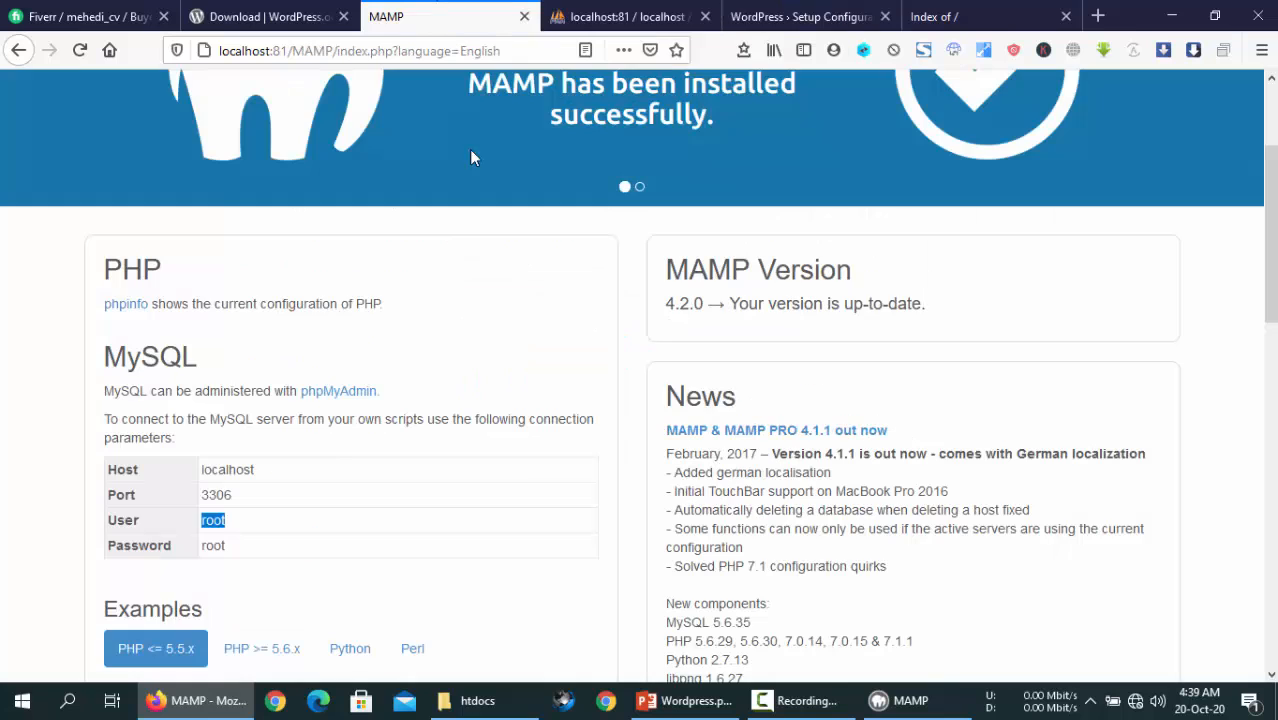
{"action": "double_click", "coordinate": [213, 546]}
{"action": "right_click", "coordinate": [245, 549]}
{"action": "left_click", "coordinate": [334, 314]}
{"action": "left_click", "coordinate": [800, 16]}
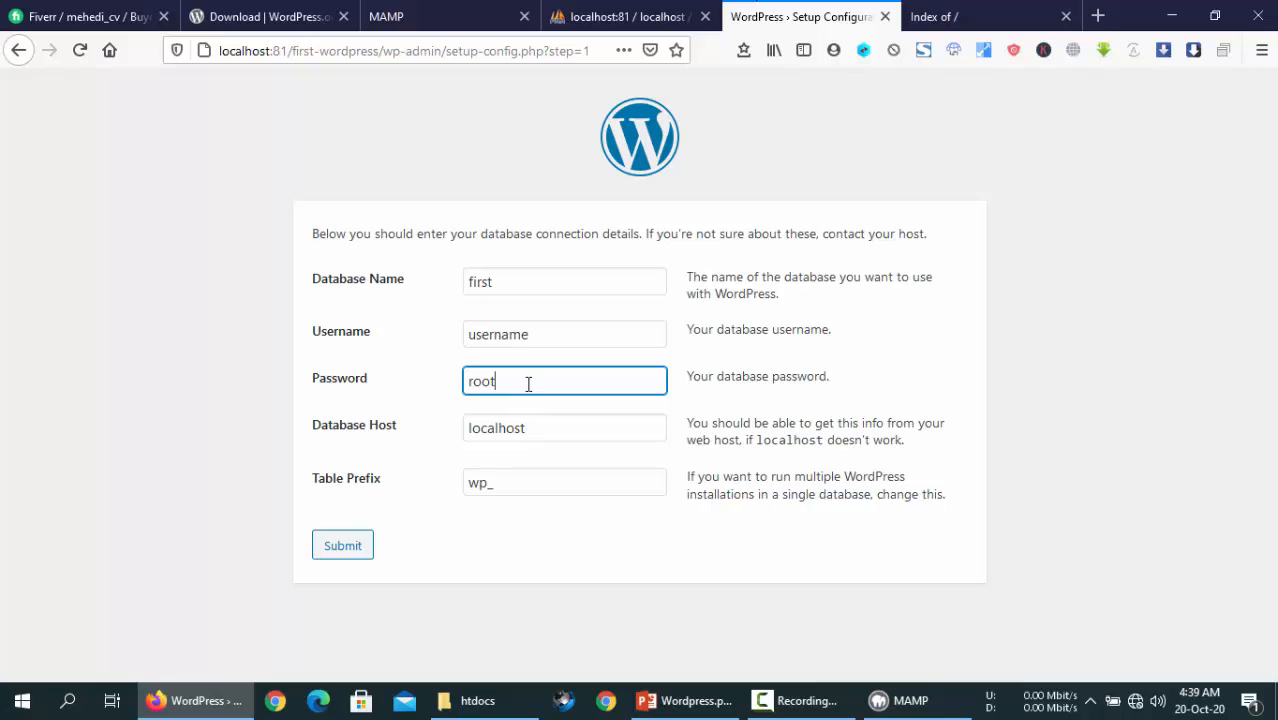
{"action": "double_click", "coordinate": [536, 334]}
{"action": "right_click", "coordinate": [536, 334]}
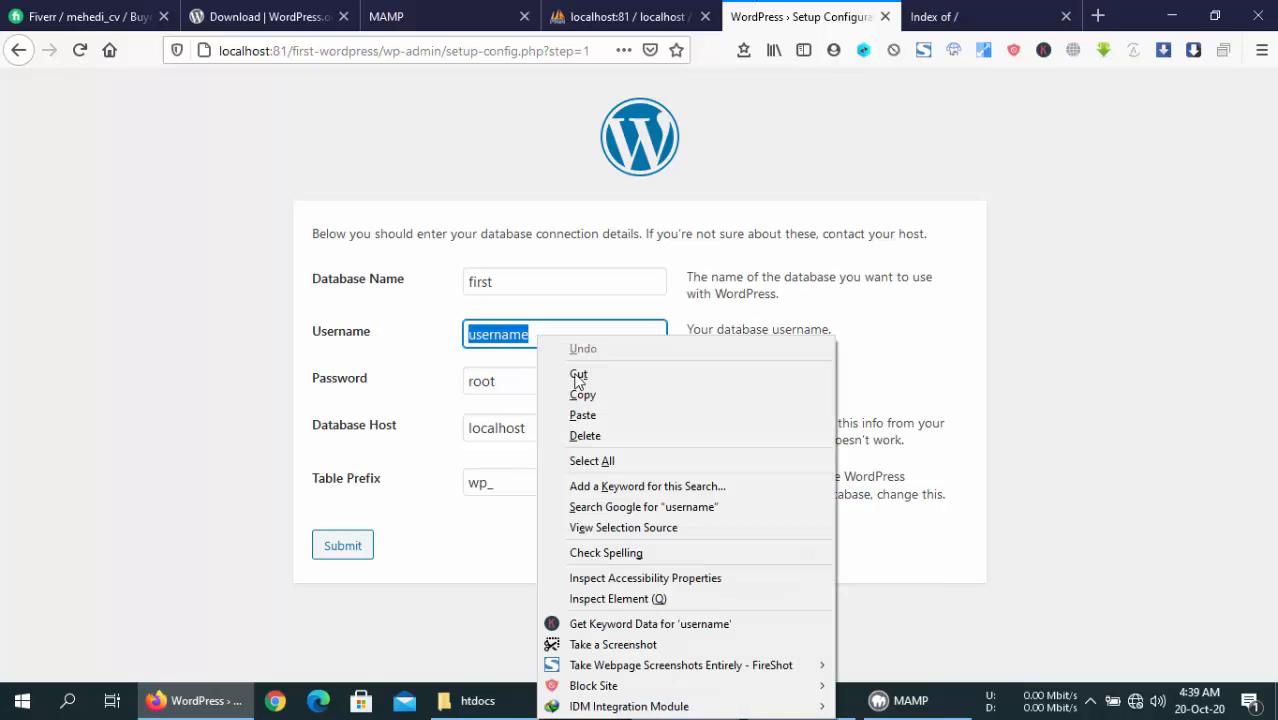
{"action": "left_click", "coordinate": [588, 414]}
{"action": "double_click", "coordinate": [546, 384]}
{"action": "right_click", "coordinate": [546, 384]}
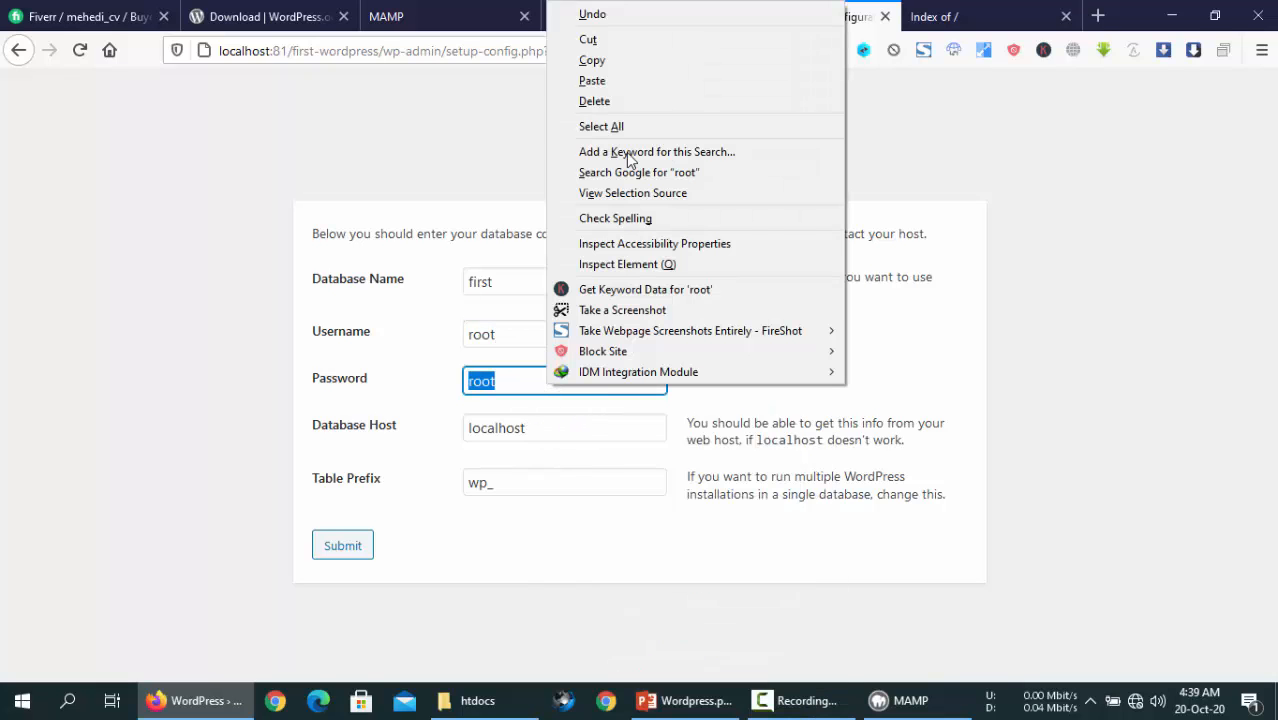
{"action": "left_click", "coordinate": [616, 88]}
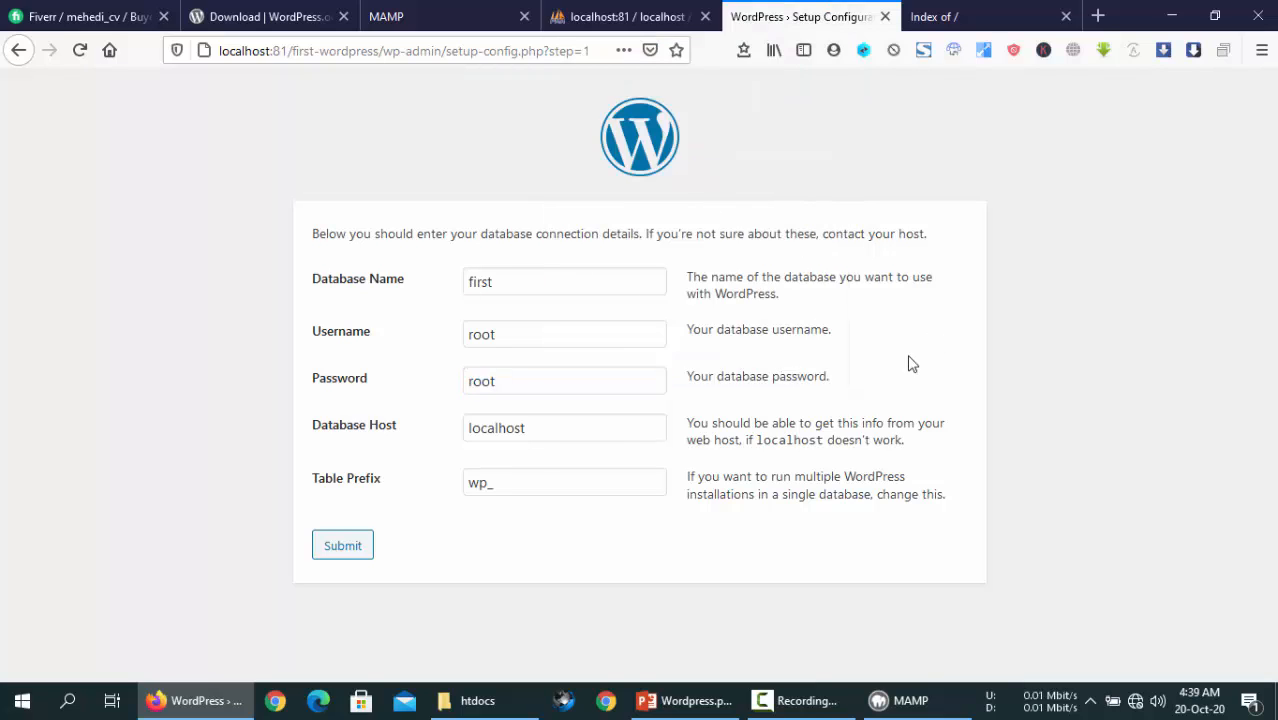
- Keep host localhost and prefix wp_, and confirm the empty first database in phpMyAdmin
{"action": "left_click_drag", "start_coordinate": [522, 428], "coordinate": [463, 435]}
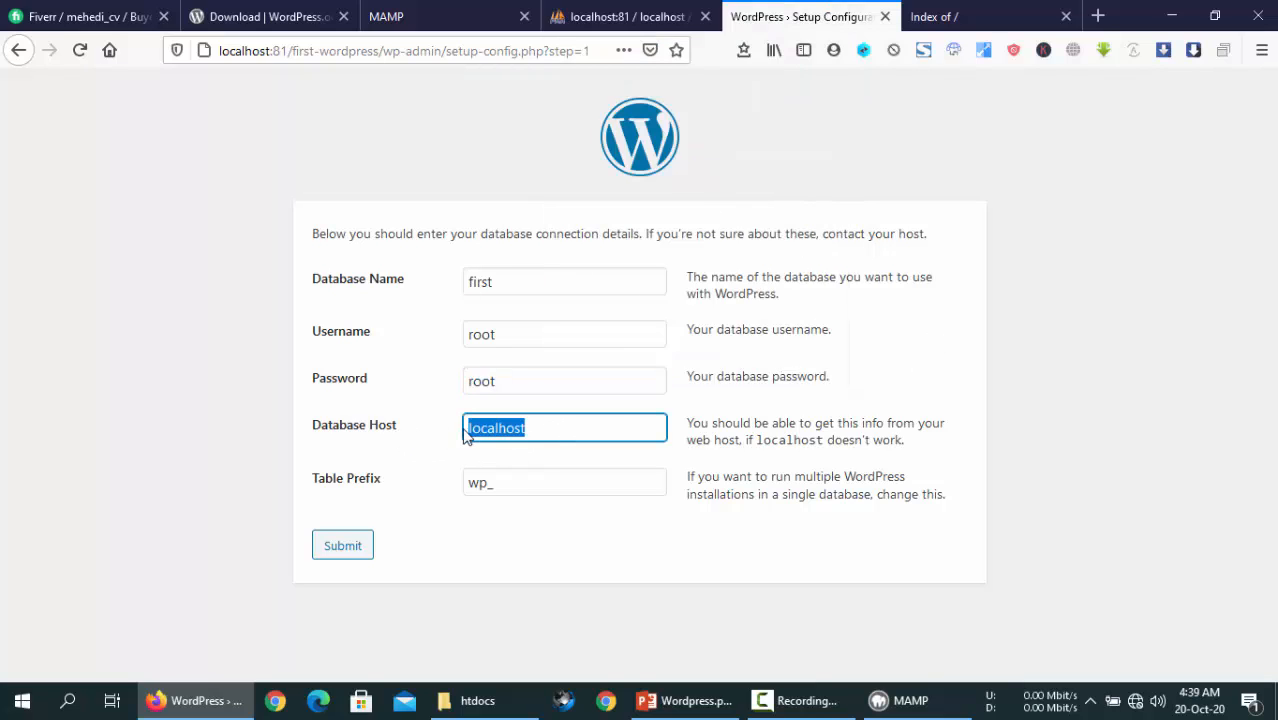
{"action": "left_click", "coordinate": [556, 482]}
{"action": "left_click", "coordinate": [520, 558]}
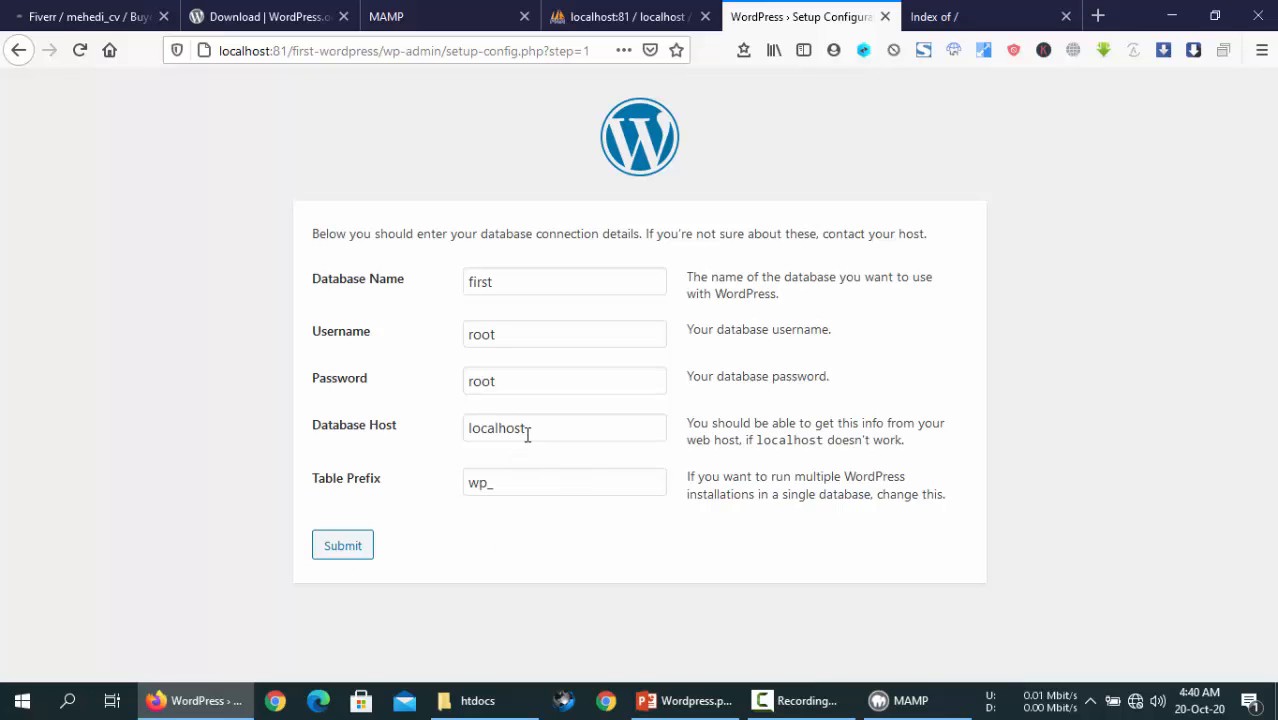
{"action": "key", "text": "Tab"}
{"action": "key", "text": "Tab"}
{"action": "key", "text": "Tab"}
{"action": "left_click", "coordinate": [625, 16]}
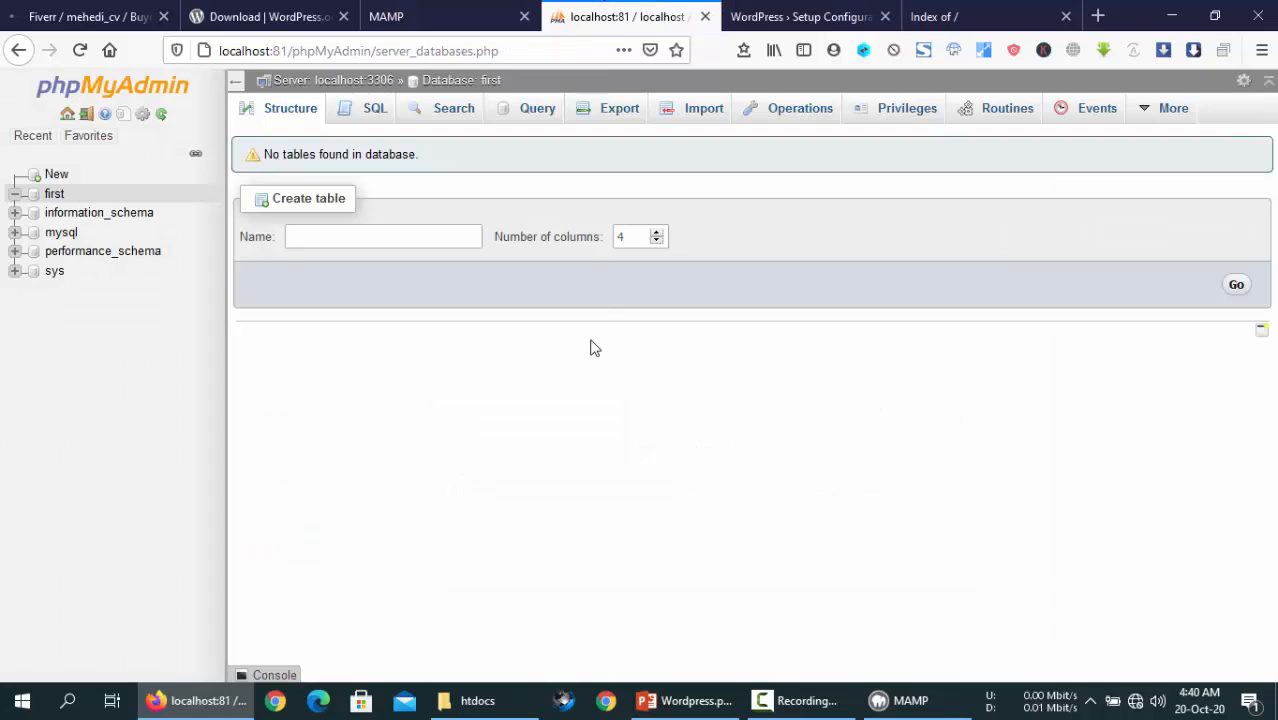
{"action": "left_click", "coordinate": [730, 14]}
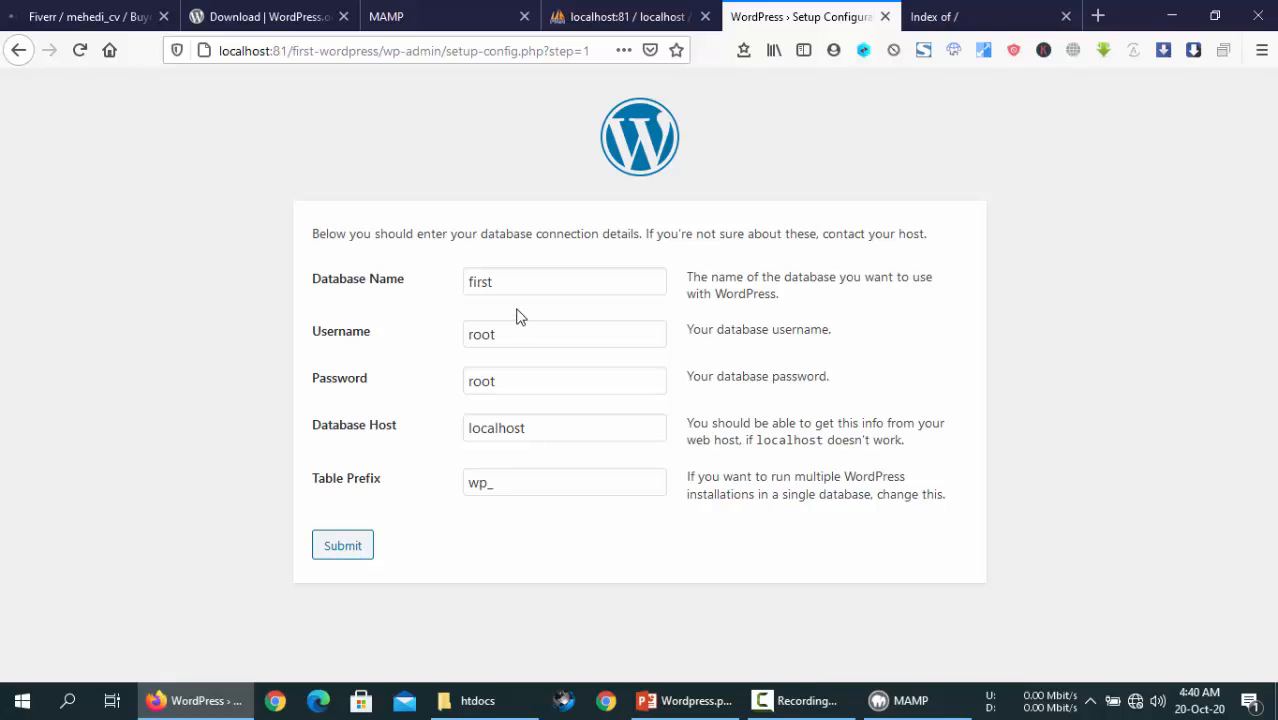
- Submit the database details, run the installation, and scroll the Welcome page's site form
{"action": "left_click", "coordinate": [344, 552]}
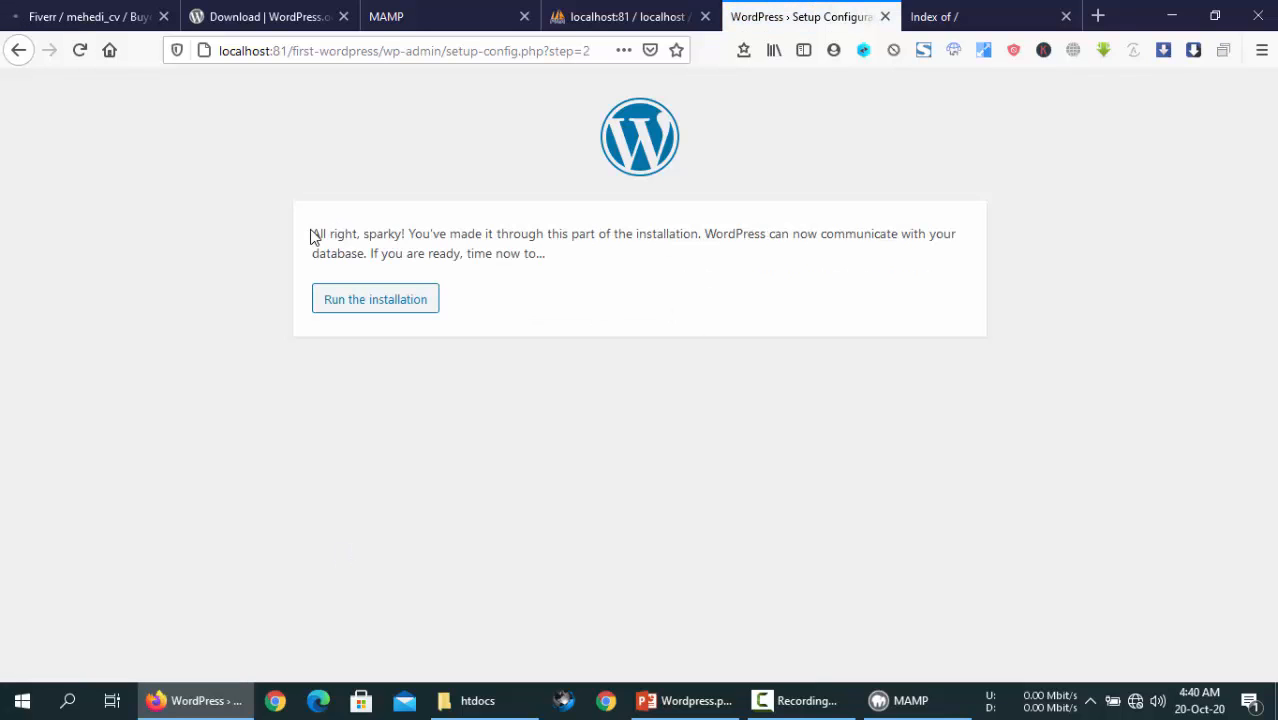
{"action": "left_click_drag", "start_coordinate": [310, 236], "coordinate": [380, 234]}
{"action": "left_click", "coordinate": [405, 235]}
{"action": "left_click", "coordinate": [376, 307]}
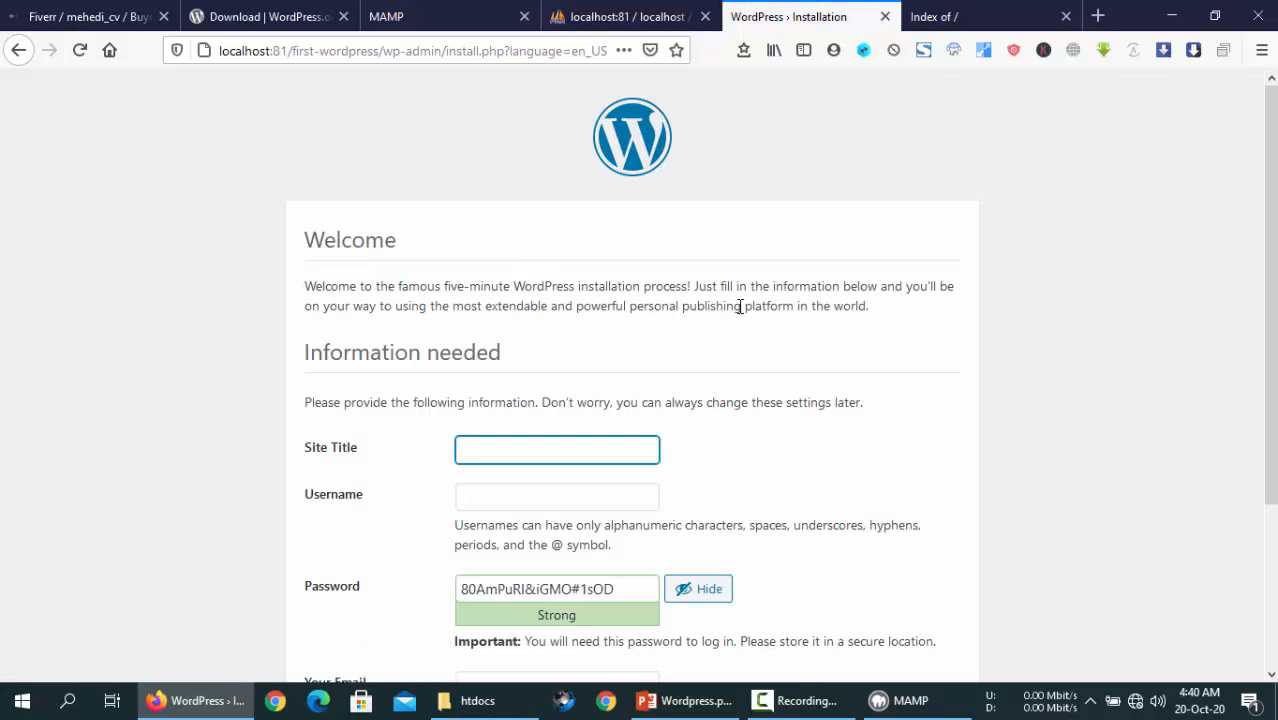
{"action": "scroll", "coordinate": [740, 305], "scroll_direction": "down", "scroll_amount": 1}
{"action": "scroll", "coordinate": [741, 306], "scroll_direction": "down", "scroll_amount": 2}
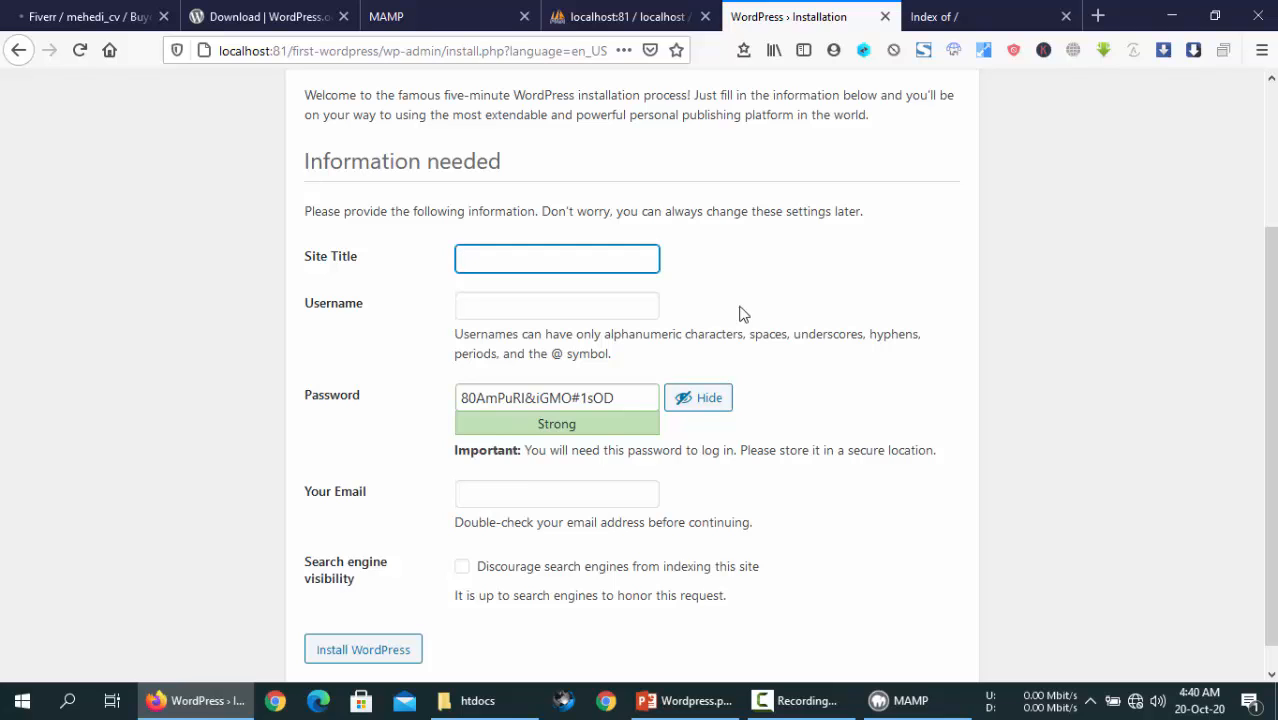
- Enter site title 'First Project', username admin, and a weak admin password, confirming its use
{"action": "left_click", "coordinate": [608, 262]}
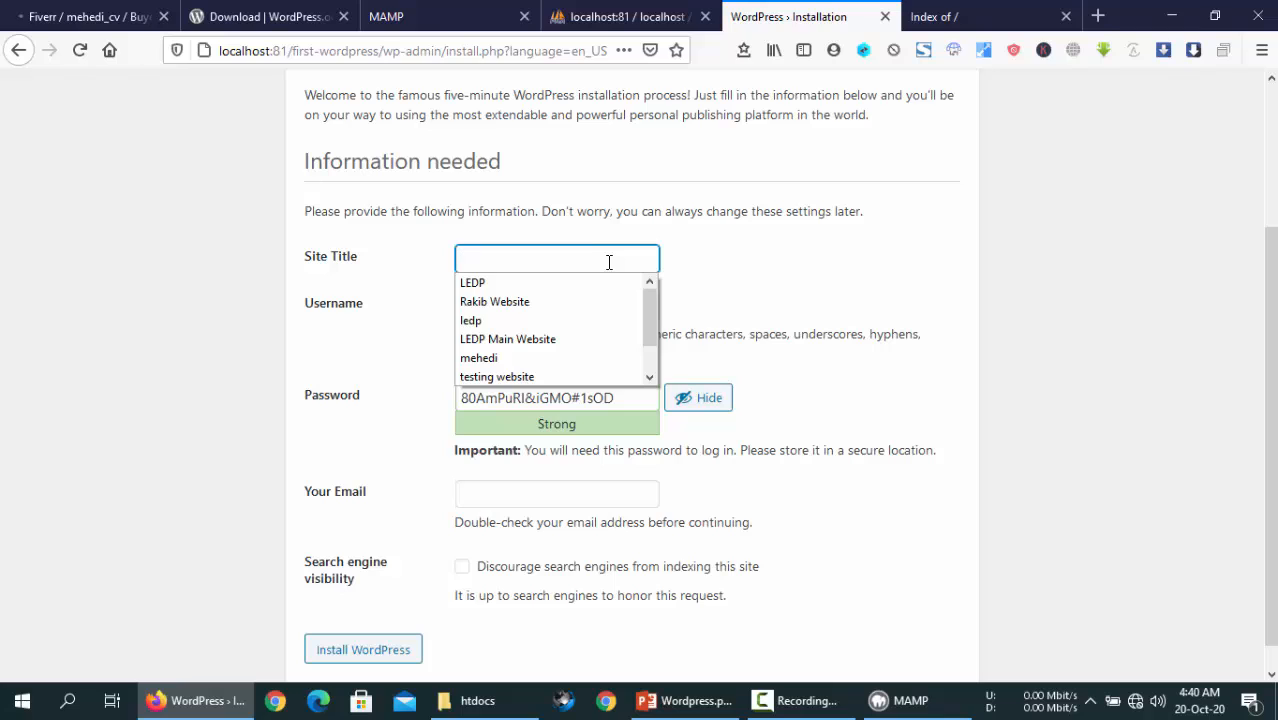
{"action": "type", "text": "Fi"}
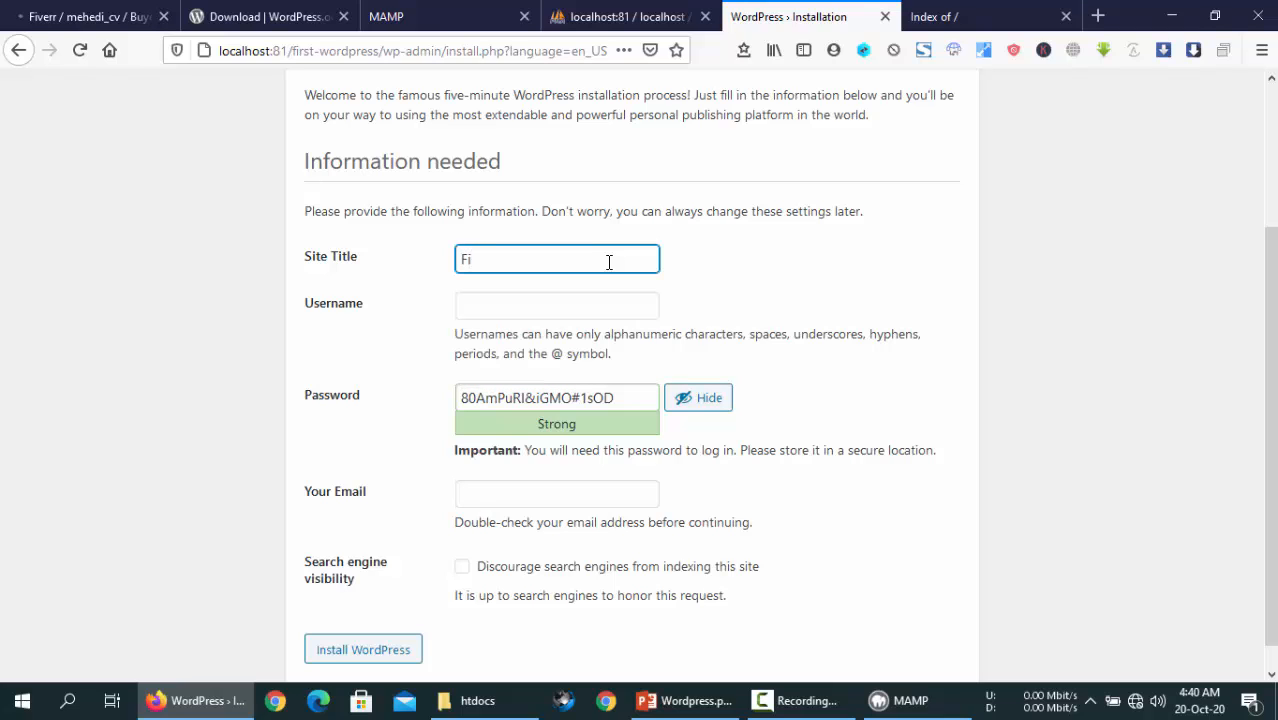
{"action": "type", "text": "rst Project"}
{"action": "left_click", "coordinate": [580, 302]}
{"action": "type", "text": "admin"}
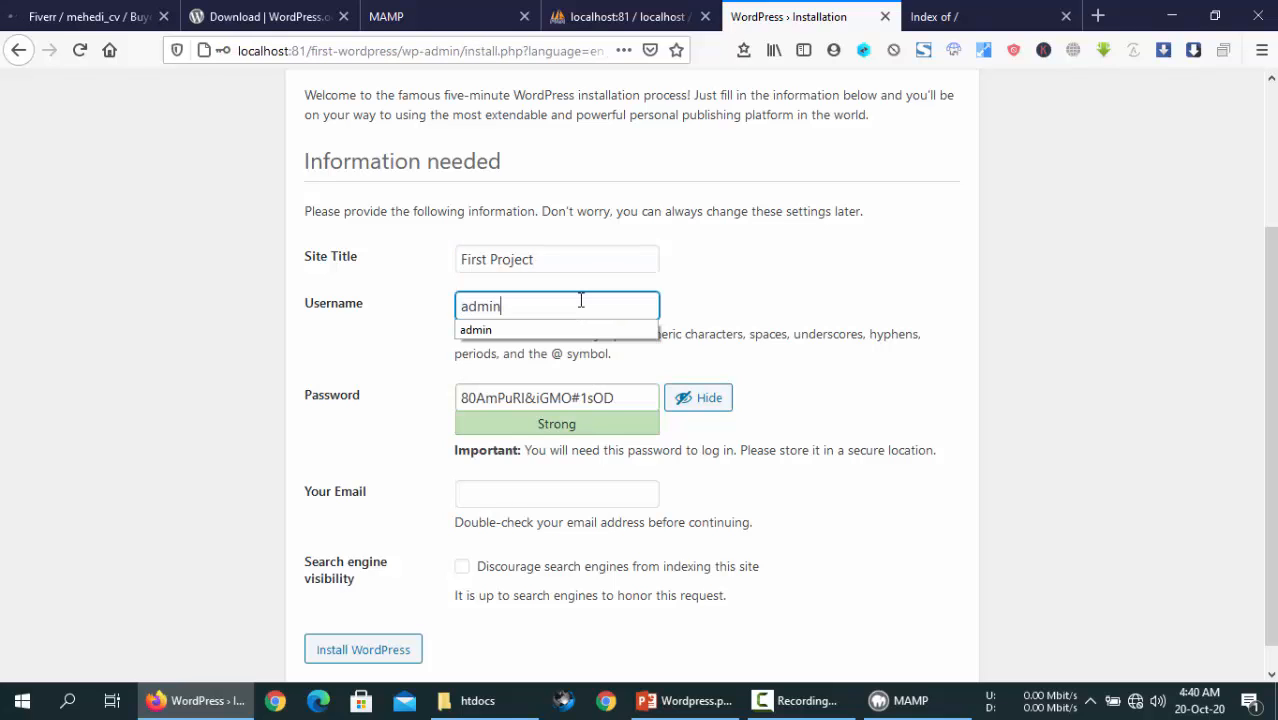
{"action": "triple_click", "coordinate": [605, 410]}
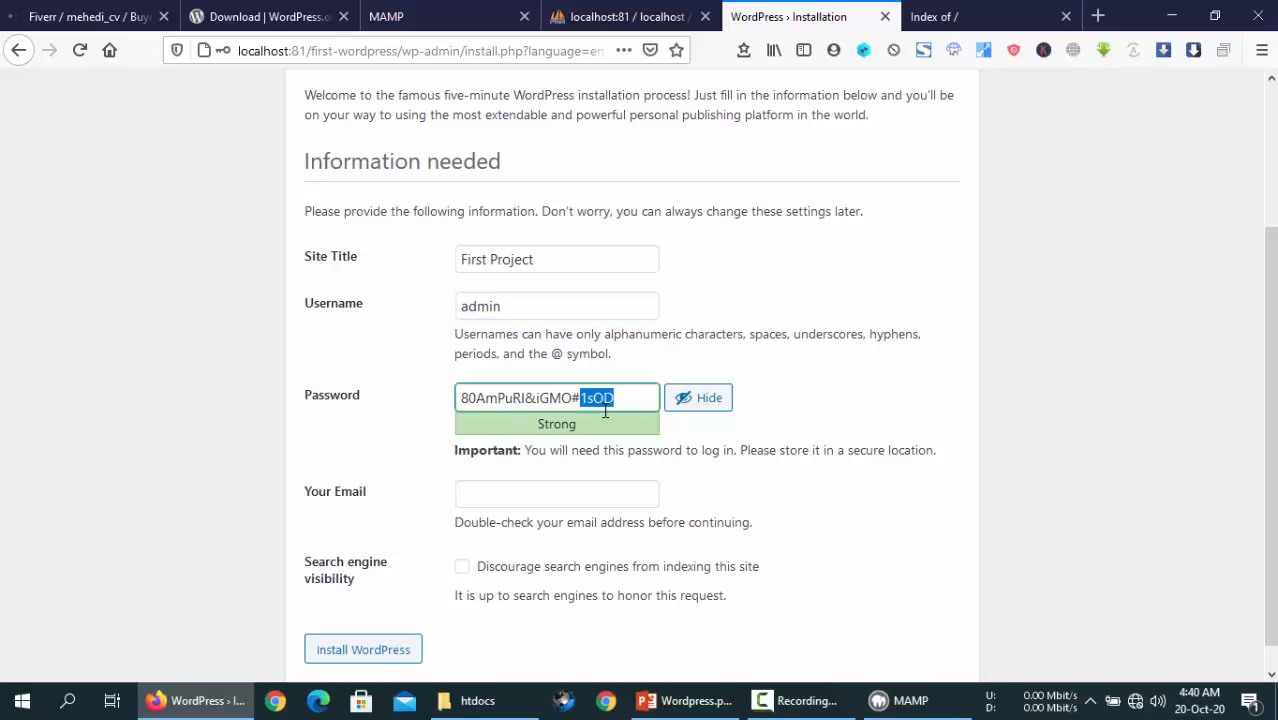
{"action": "type", "text": "passw"}
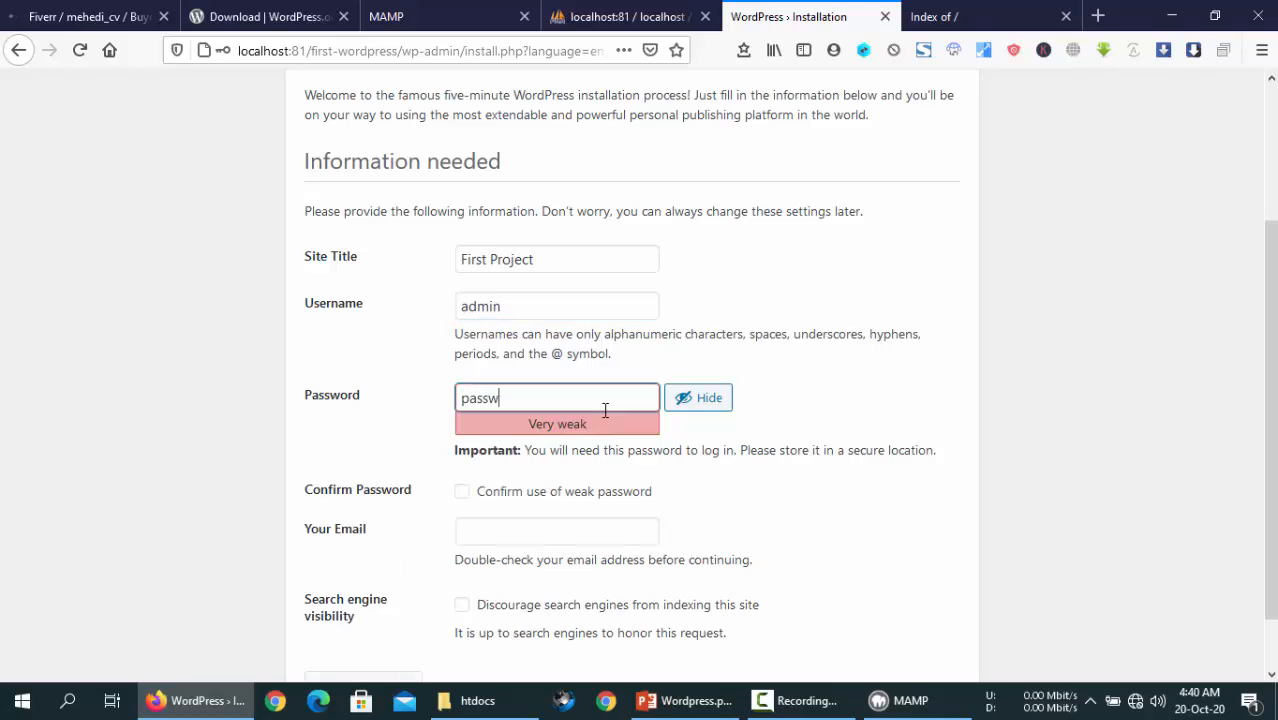
{"action": "type", "text": "ord"}
{"action": "left_click", "coordinate": [563, 492]}
- Fill in the admin e-mail address, leave search engines allowed to index, and submit the installation
{"action": "scroll", "coordinate": [620, 470], "scroll_direction": "down", "scroll_amount": 1}
{"action": "left_click", "coordinate": [594, 462]}
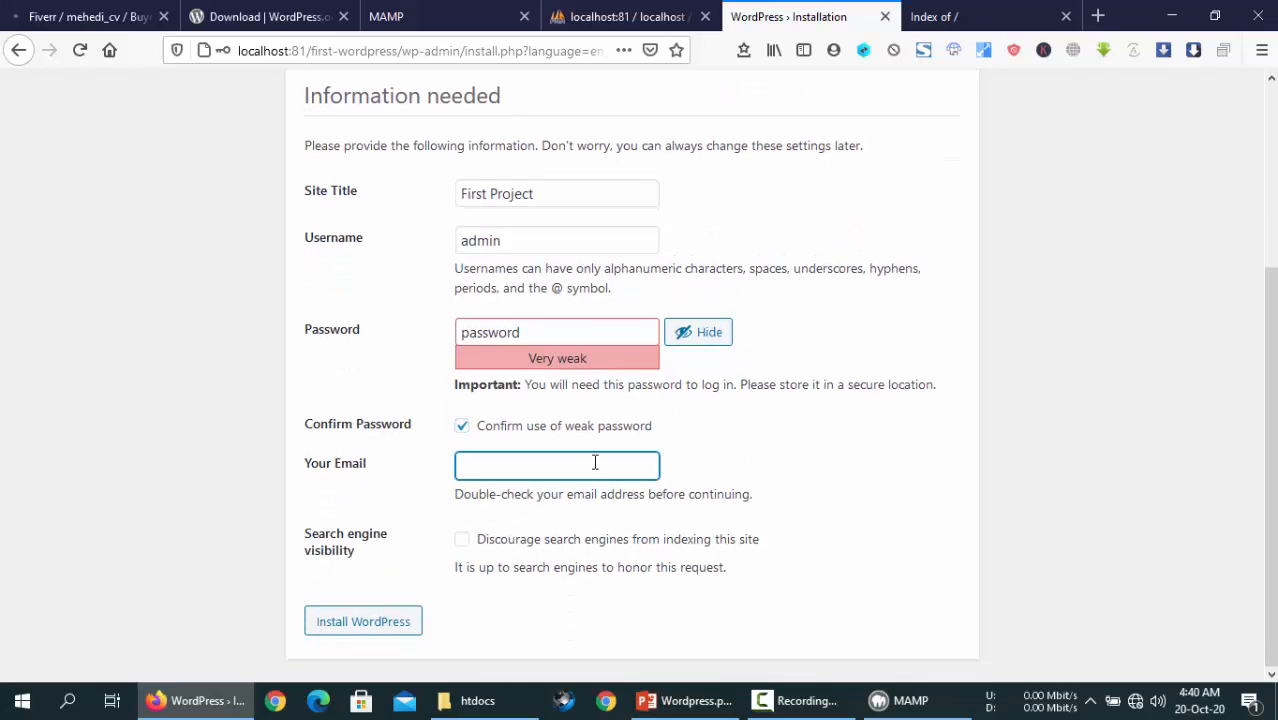
{"action": "type", "text": "admin@"}
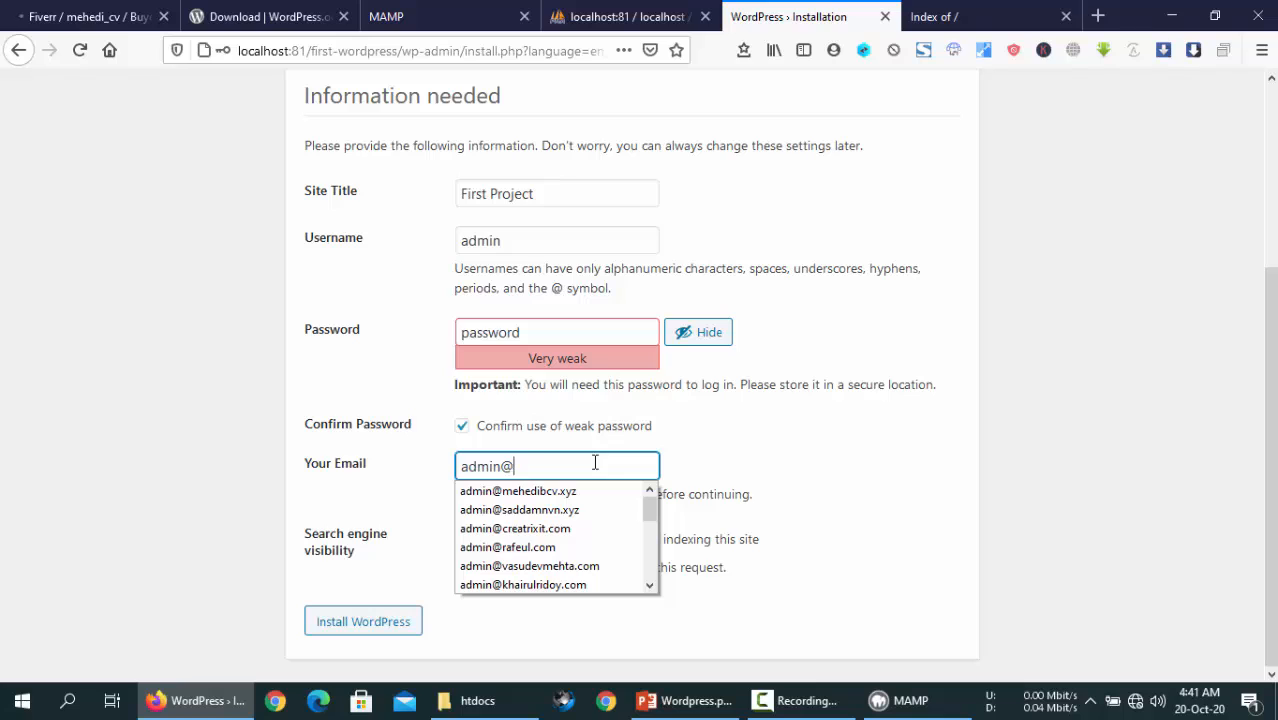
{"action": "type", "text": "mehedi"}
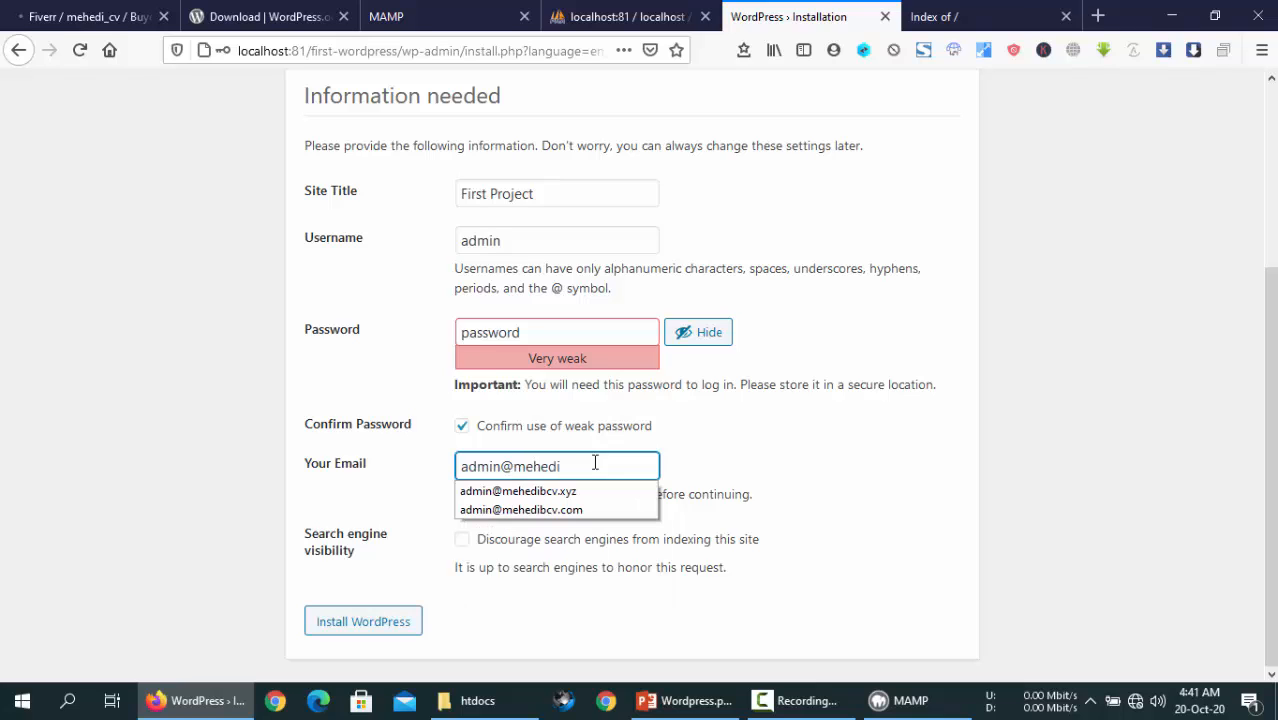
{"action": "key", "text": "Down"}
{"action": "key", "text": "Down"}
{"action": "key", "text": "Return"}
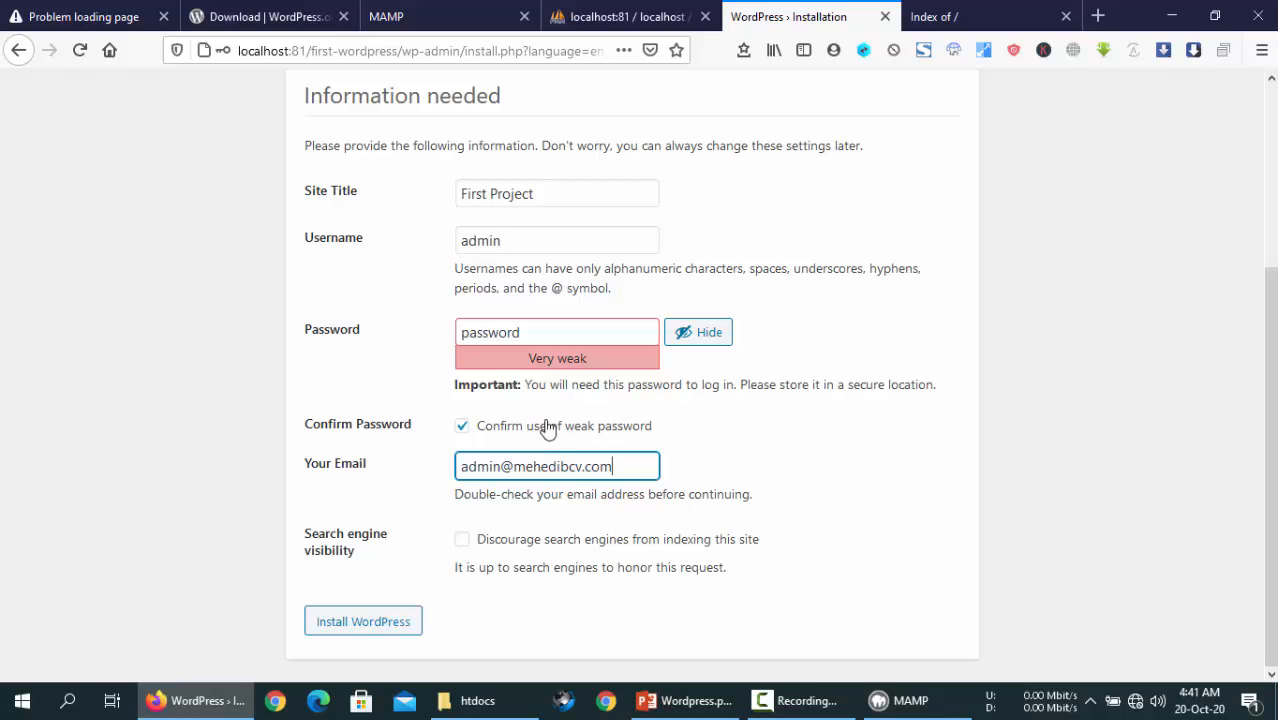
{"action": "left_click", "coordinate": [549, 333]}
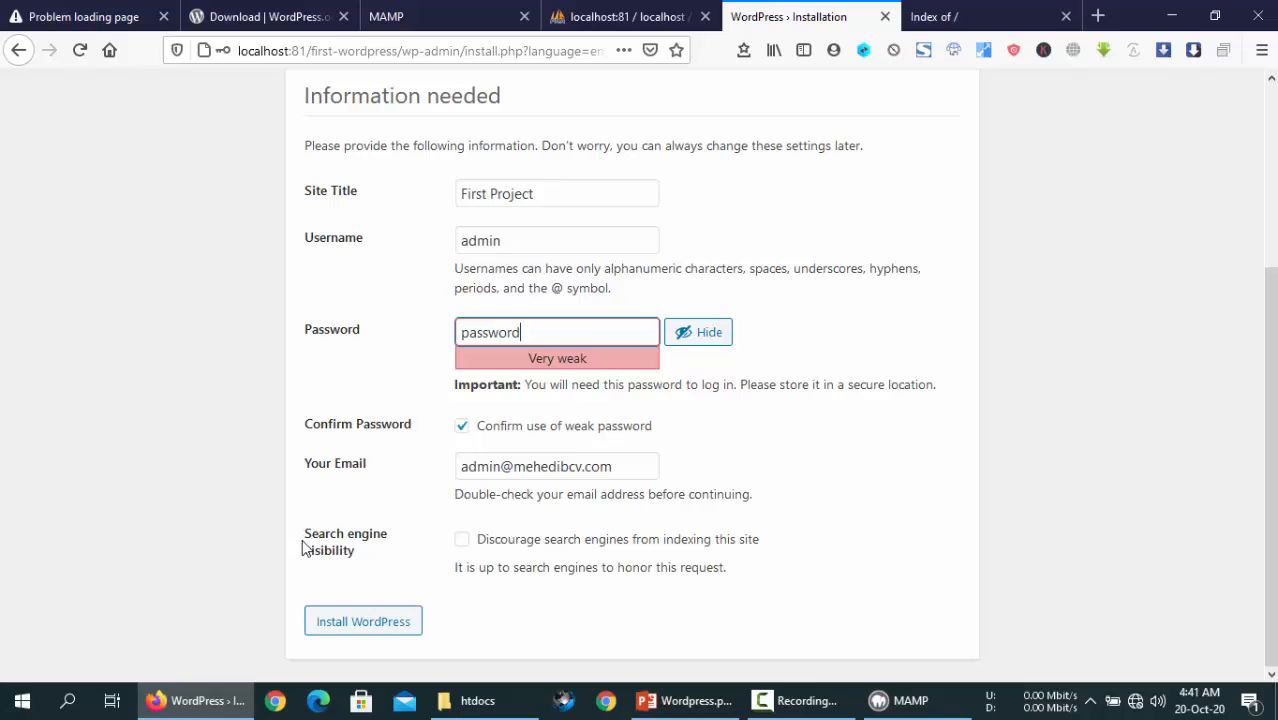
{"action": "left_click_drag", "start_coordinate": [305, 545], "coordinate": [391, 557]}
{"action": "left_click", "coordinate": [390, 559]}
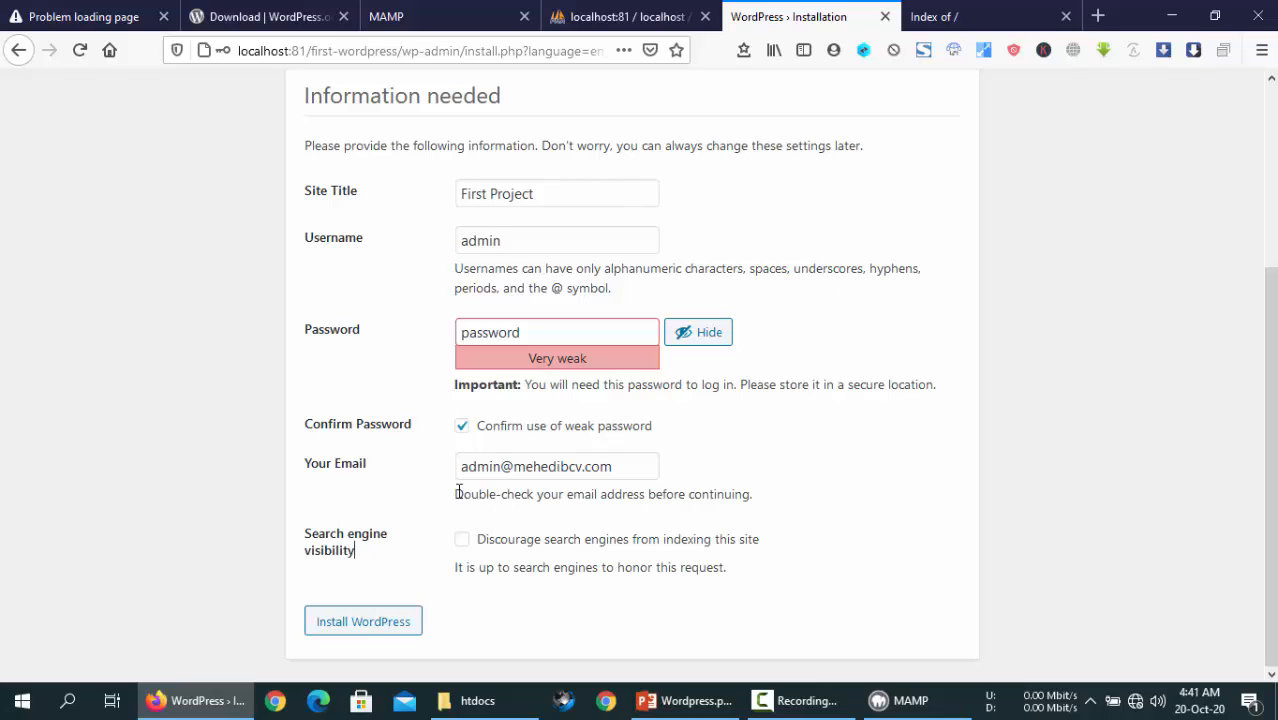
{"action": "triple_click", "coordinate": [340, 548]}
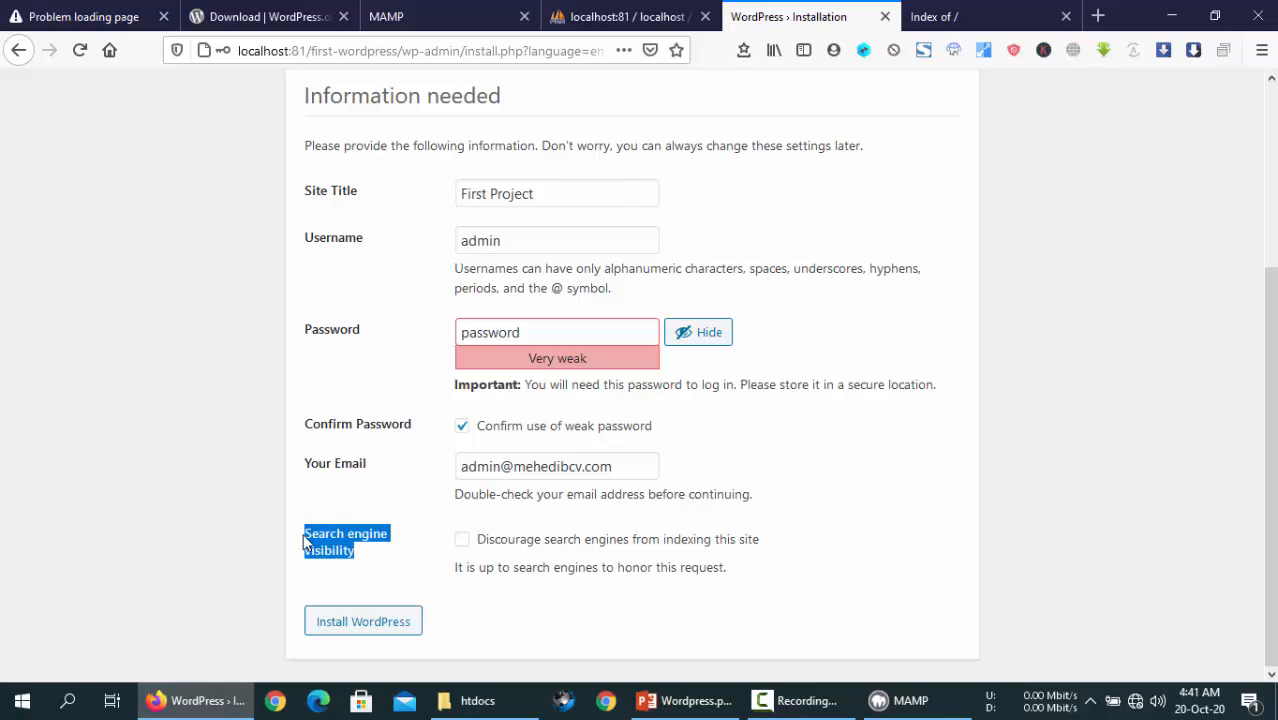
{"action": "left_click", "coordinate": [520, 565]}
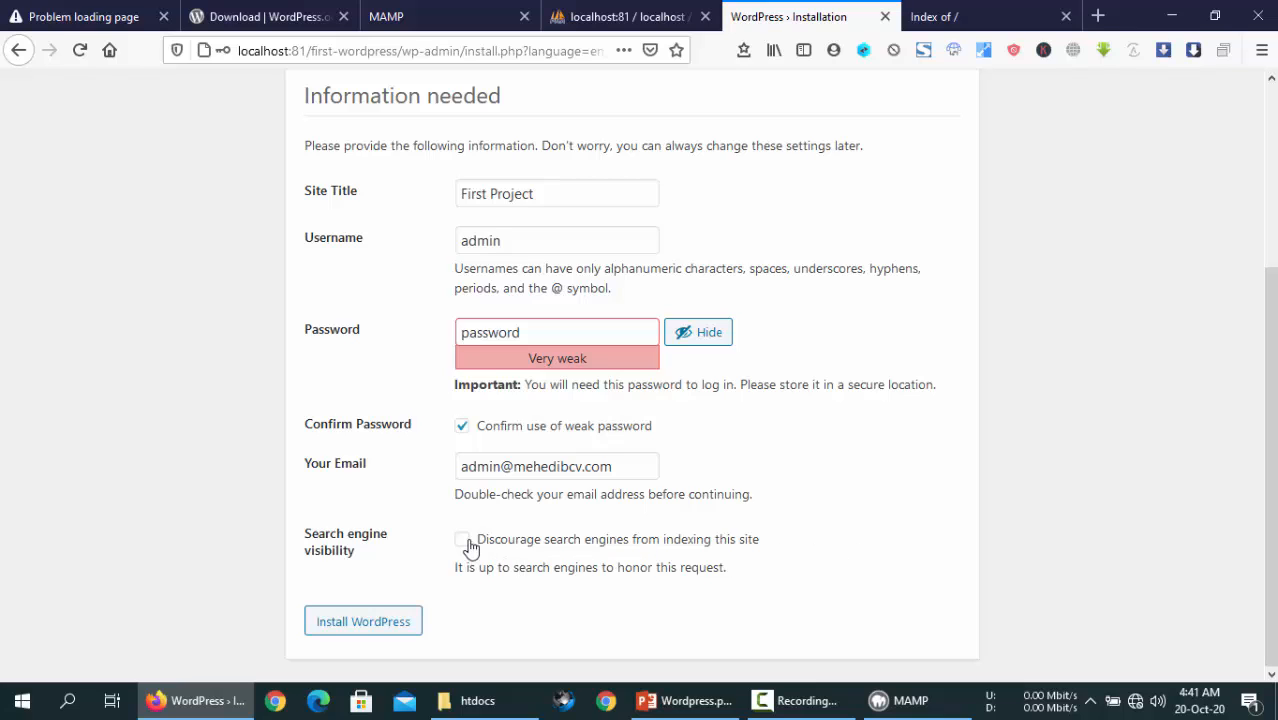
{"action": "left_click", "coordinate": [342, 624]}
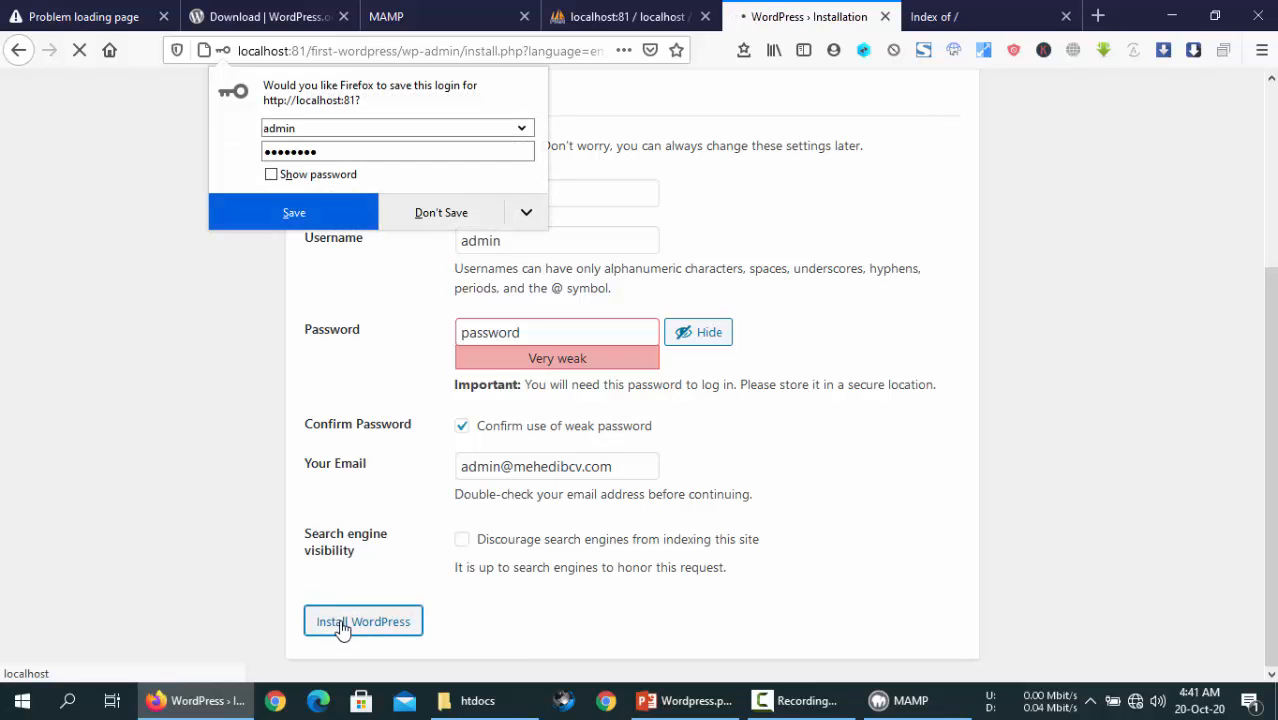
- Dismiss the save-login prompt and continue from the Success! page to the WordPress login page
{"action": "left_click", "coordinate": [808, 8]}
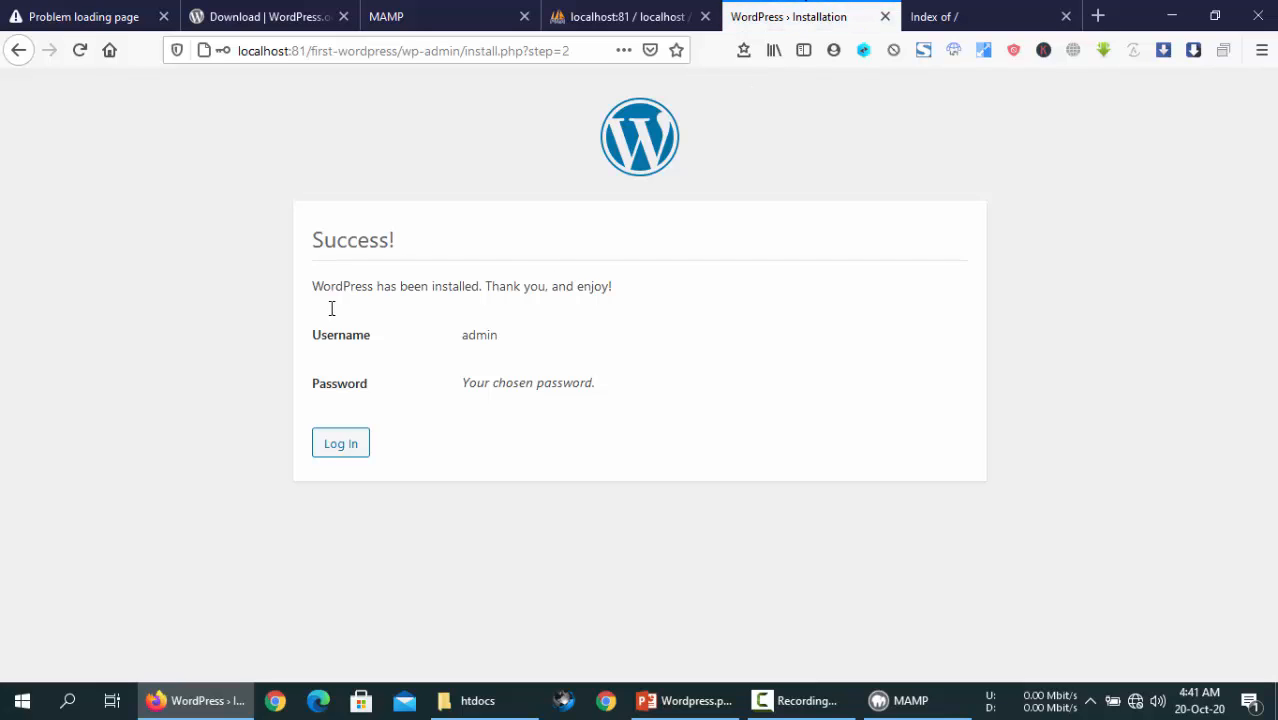
{"action": "left_click_drag", "start_coordinate": [314, 238], "coordinate": [428, 244]}
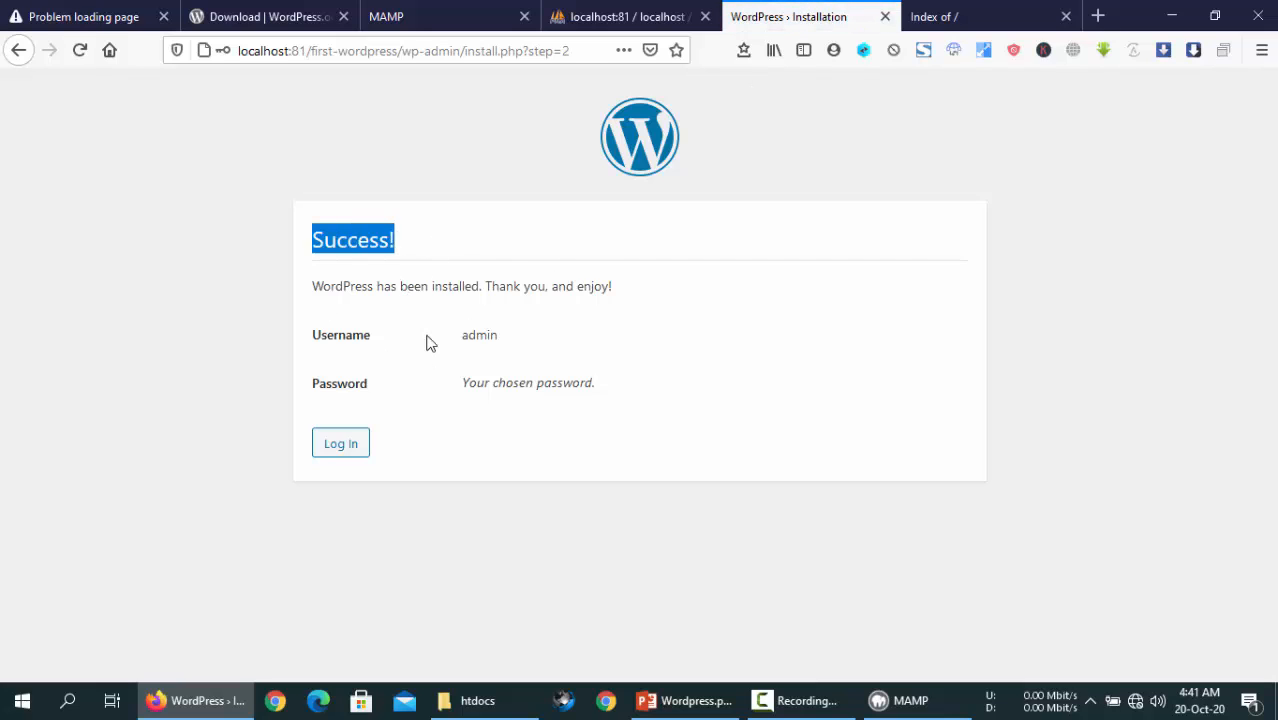
{"action": "left_click", "coordinate": [429, 345]}
{"action": "left_click", "coordinate": [338, 446]}
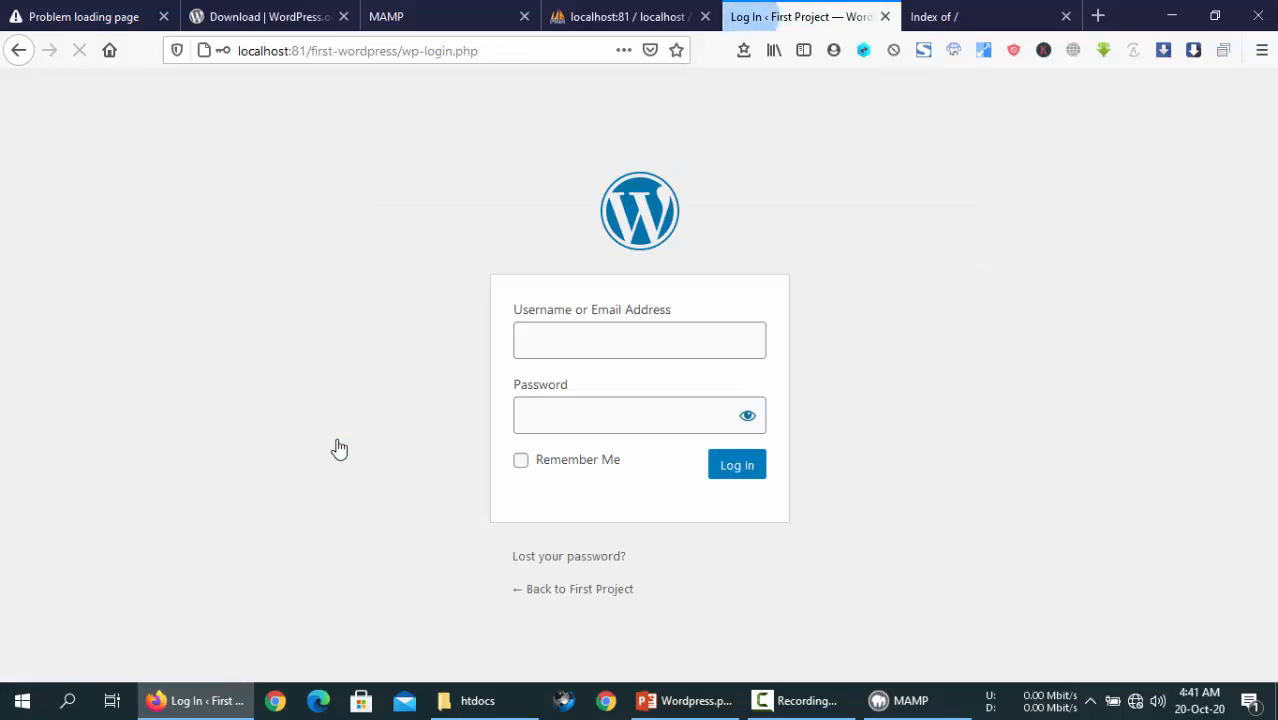
- Sign in with username admin and the admin password to reach the First Project Dashboard
{"action": "left_click", "coordinate": [571, 341]}
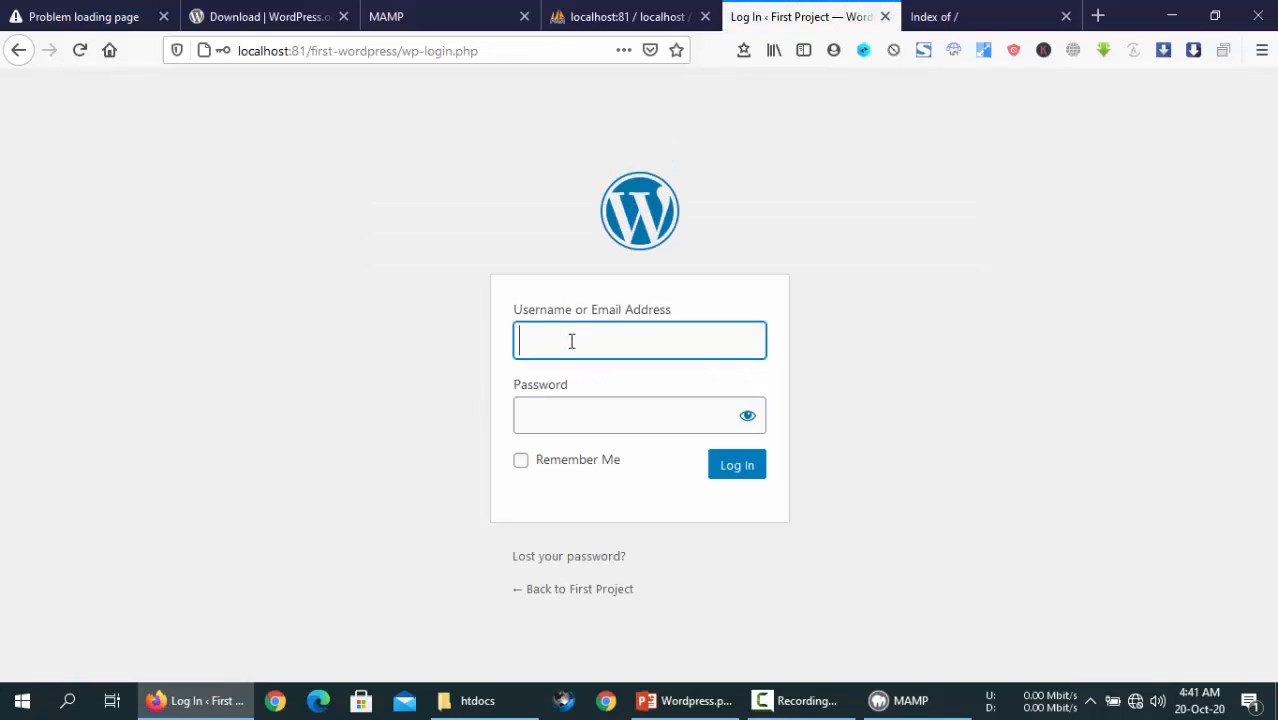
{"action": "type", "text": "admin"}
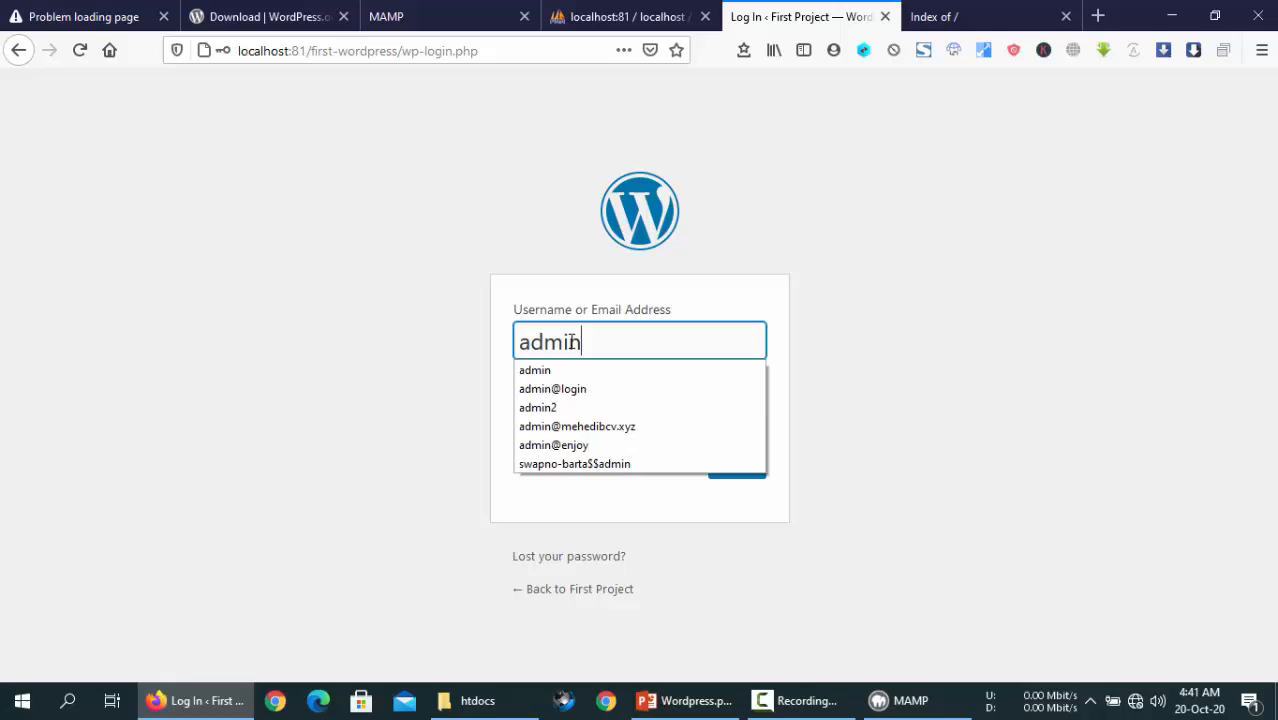
{"action": "key", "text": "Tab"}
{"action": "type", "text": "admin123"}
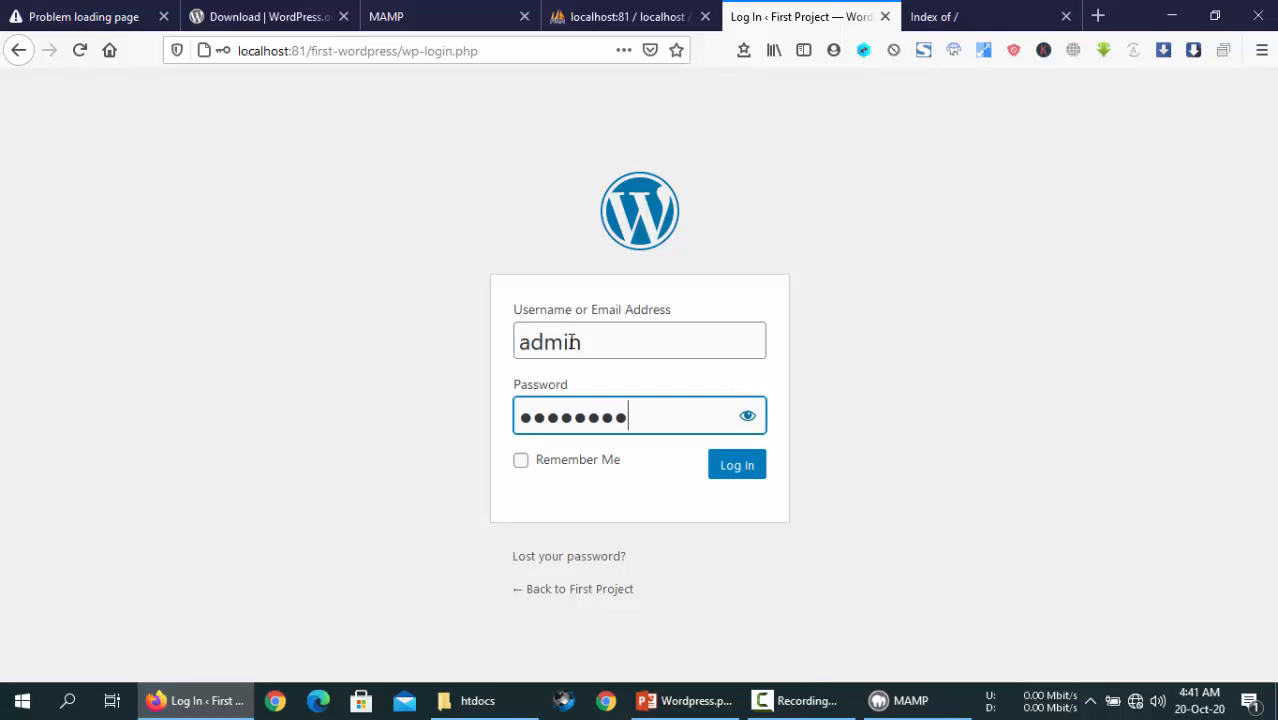
{"action": "double_click", "coordinate": [631, 416]}
{"action": "type", "text": "admin123"}
{"action": "left_click", "coordinate": [722, 466]}
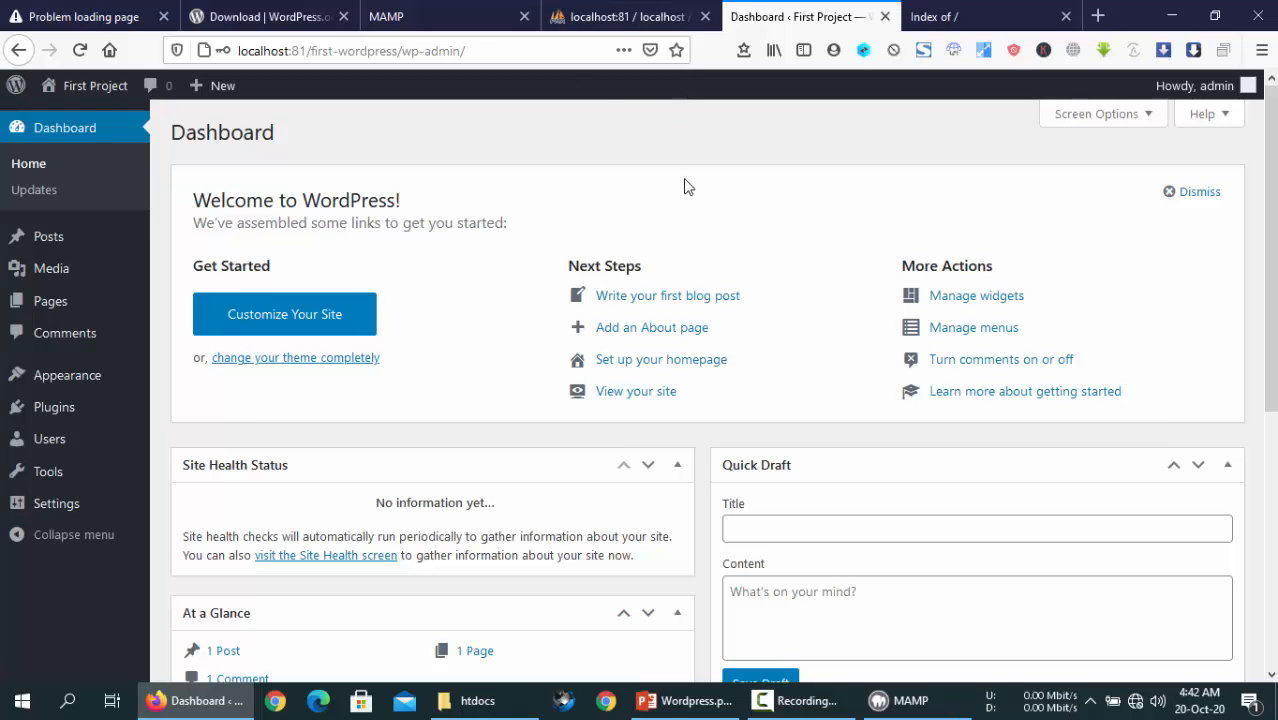
- Close the Index of / tab and open first-wordpress/ from MAMP's My Website listing
{"action": "left_click", "coordinate": [935, 17]}
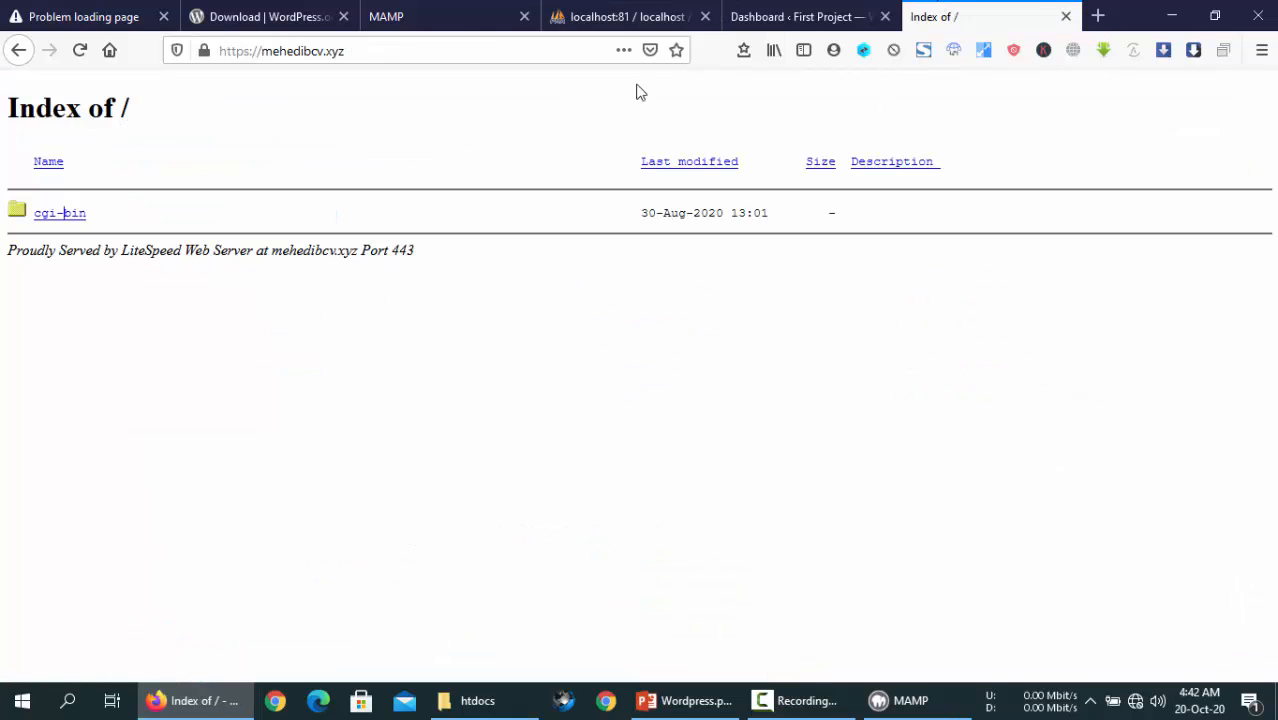
{"action": "left_click", "coordinate": [1065, 17]}
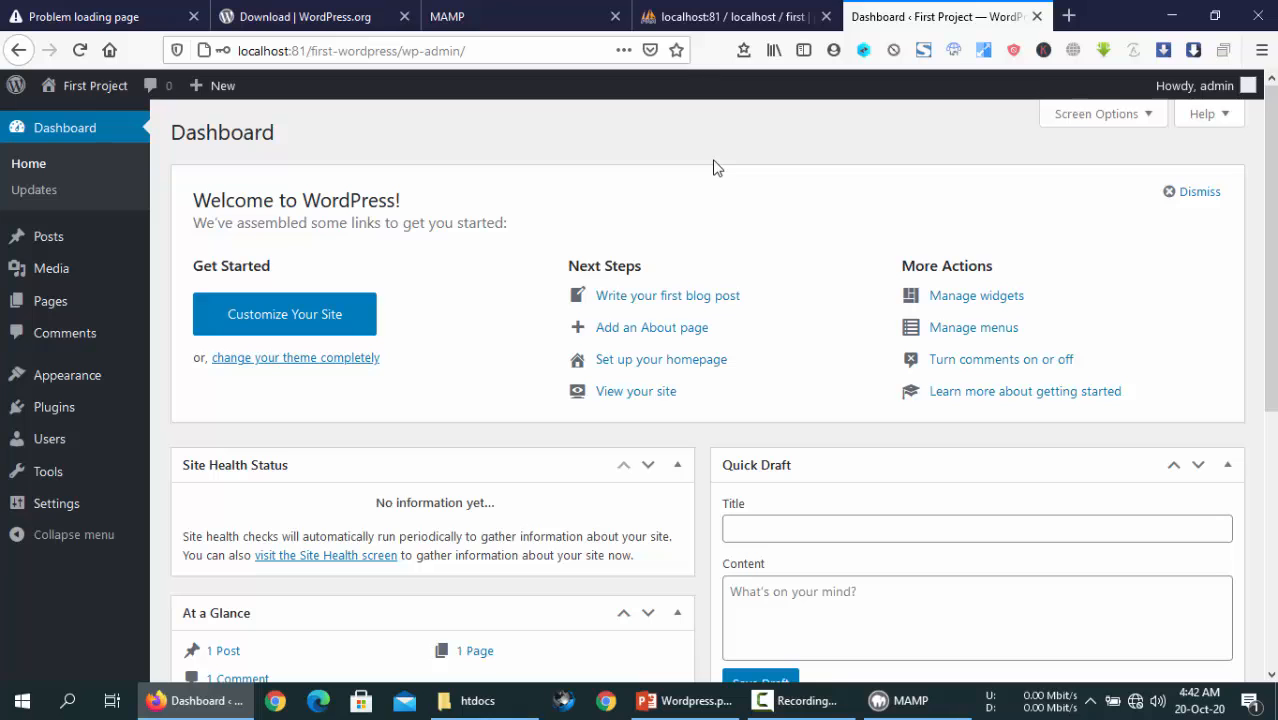
{"action": "left_click", "coordinate": [520, 17]}
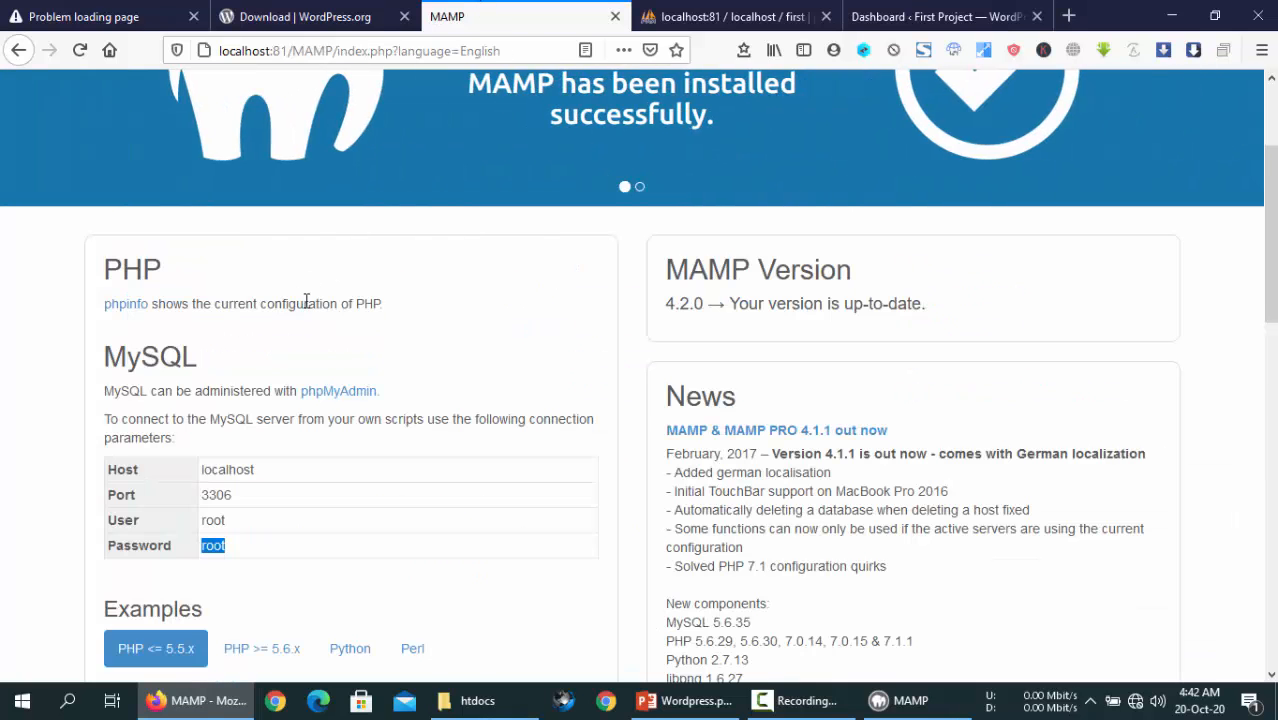
{"action": "scroll", "coordinate": [370, 270], "scroll_direction": "up", "scroll_amount": 2}
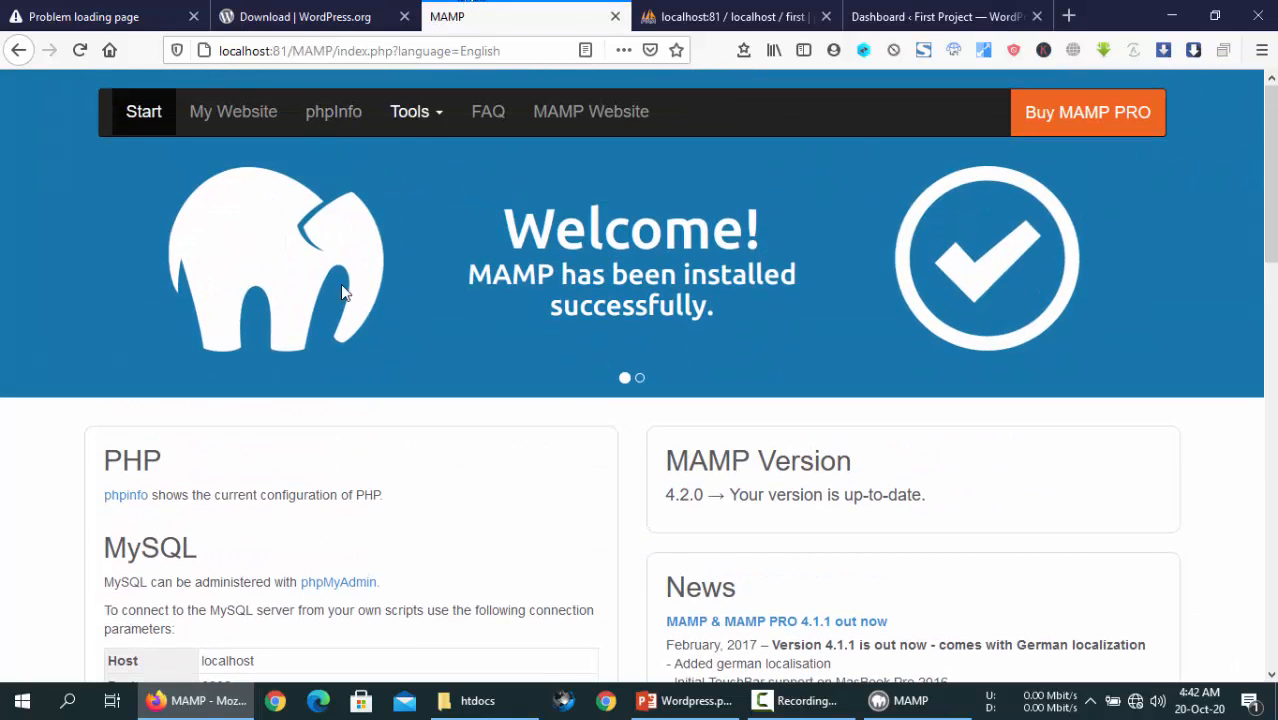
{"action": "left_click", "coordinate": [236, 112]}
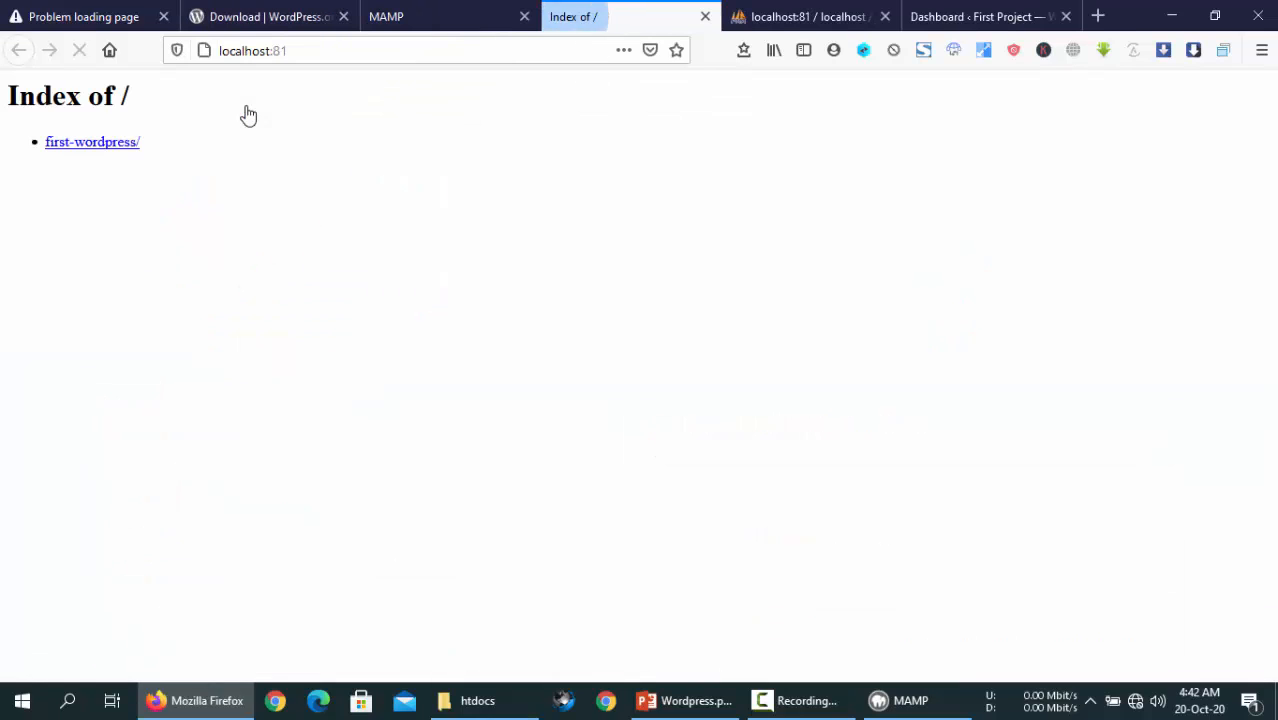
{"action": "left_click", "coordinate": [94, 146]}
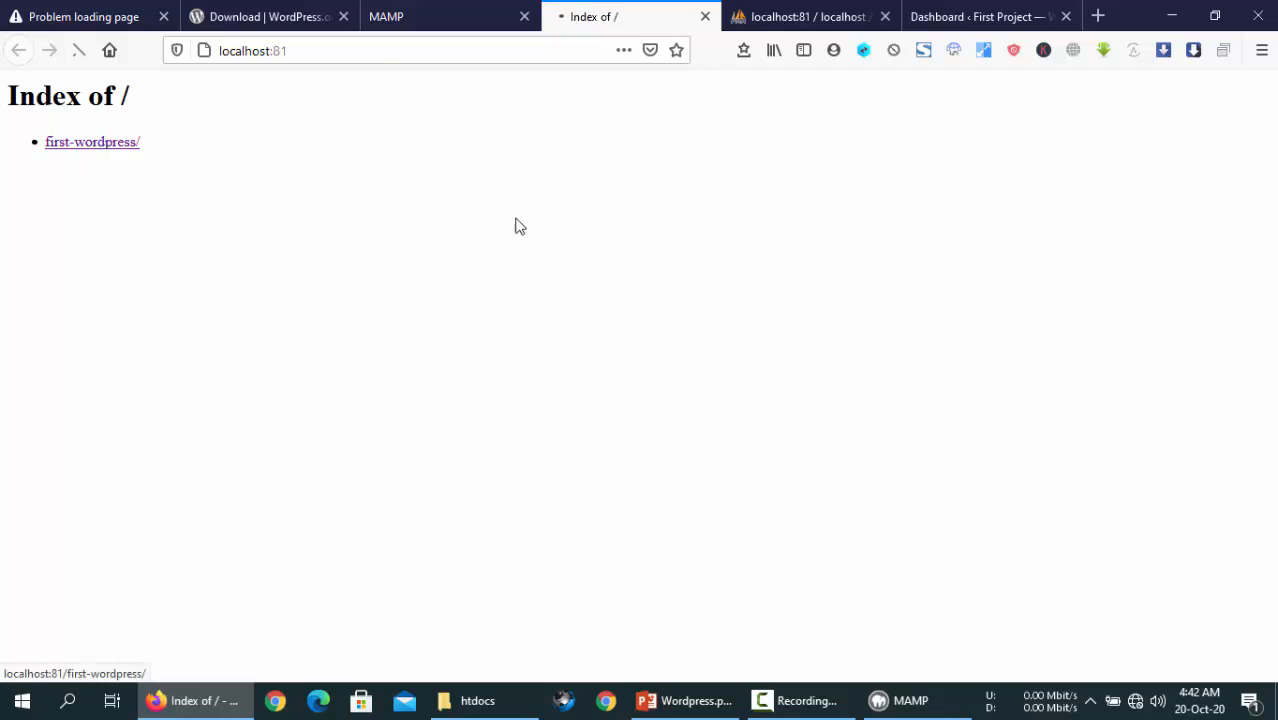
- Look over the First Project front page with its Hello world! post, then return to the Dashboard tab
{"action": "scroll", "coordinate": [553, 440], "scroll_direction": "down", "scroll_amount": 10}
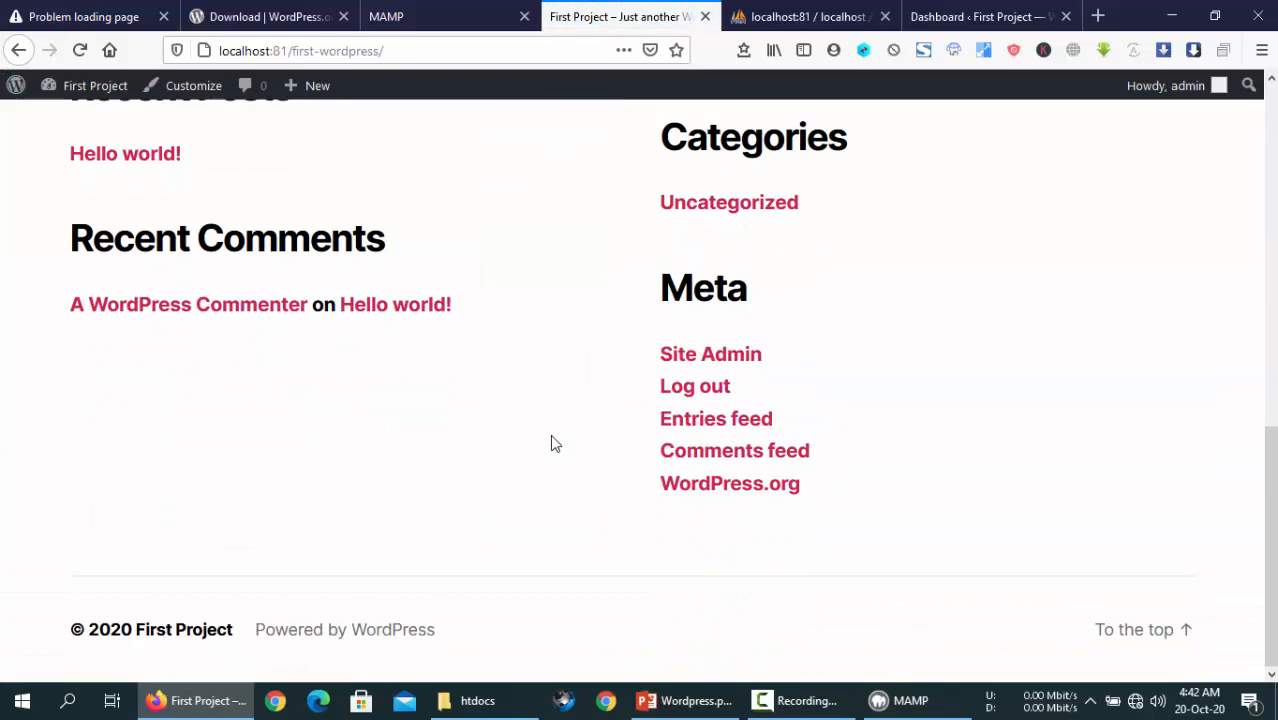
{"action": "scroll", "coordinate": [553, 440], "scroll_direction": "up", "scroll_amount": 9}
{"action": "scroll", "coordinate": [553, 438], "scroll_direction": "up", "scroll_amount": 2}
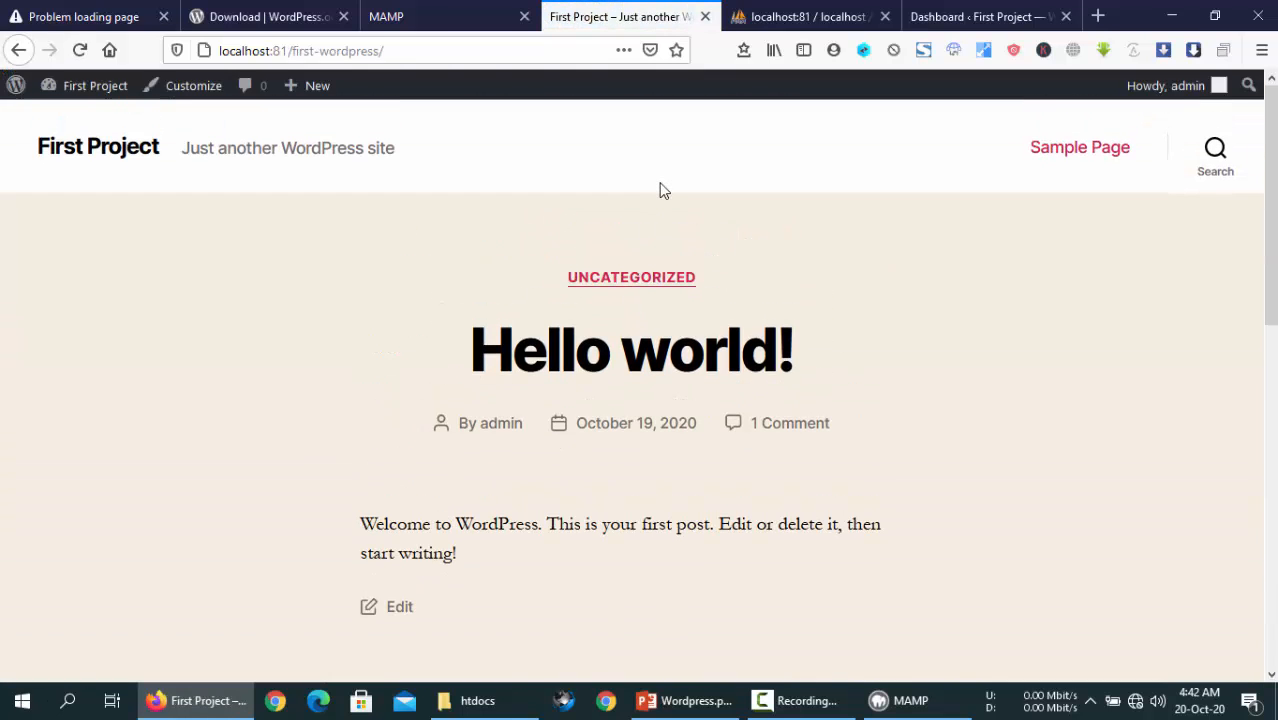
{"action": "left_click", "coordinate": [930, 12]}
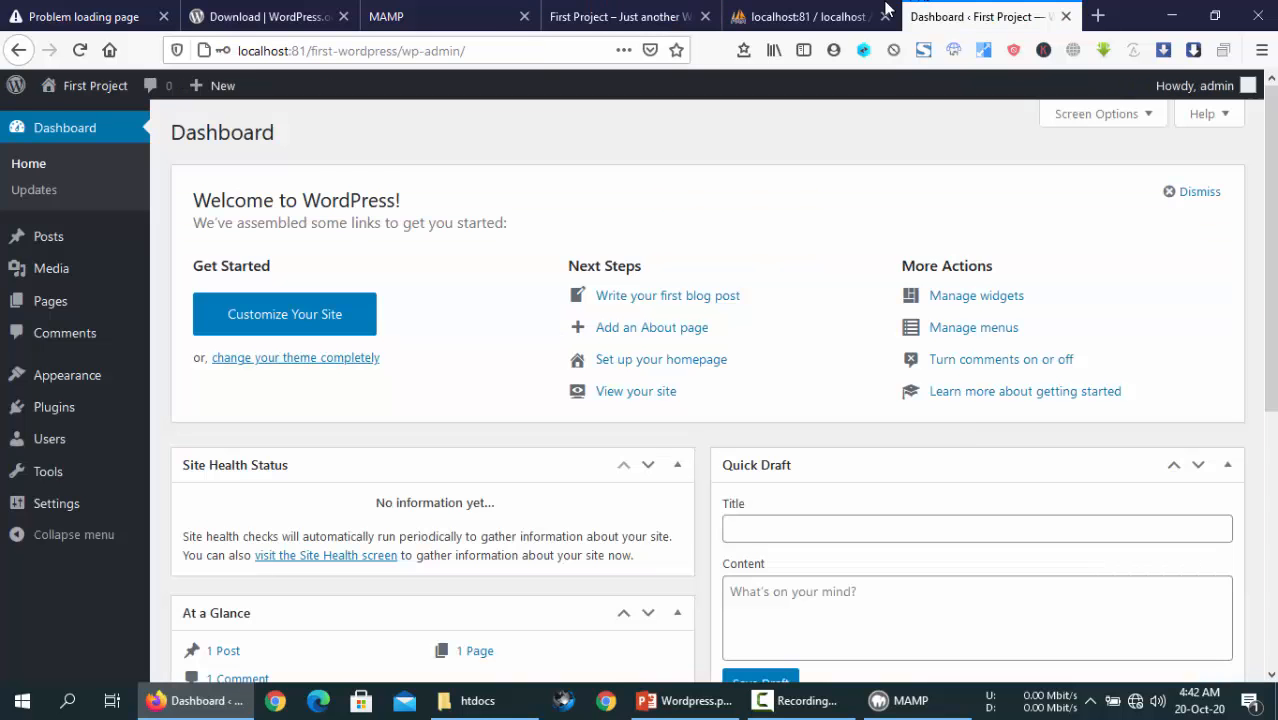
{"action": "left_click", "coordinate": [620, 16]}
{"action": "scroll", "coordinate": [729, 345], "scroll_direction": "down", "scroll_amount": 8}
{"action": "scroll", "coordinate": [729, 345], "scroll_direction": "up", "scroll_amount": 8}
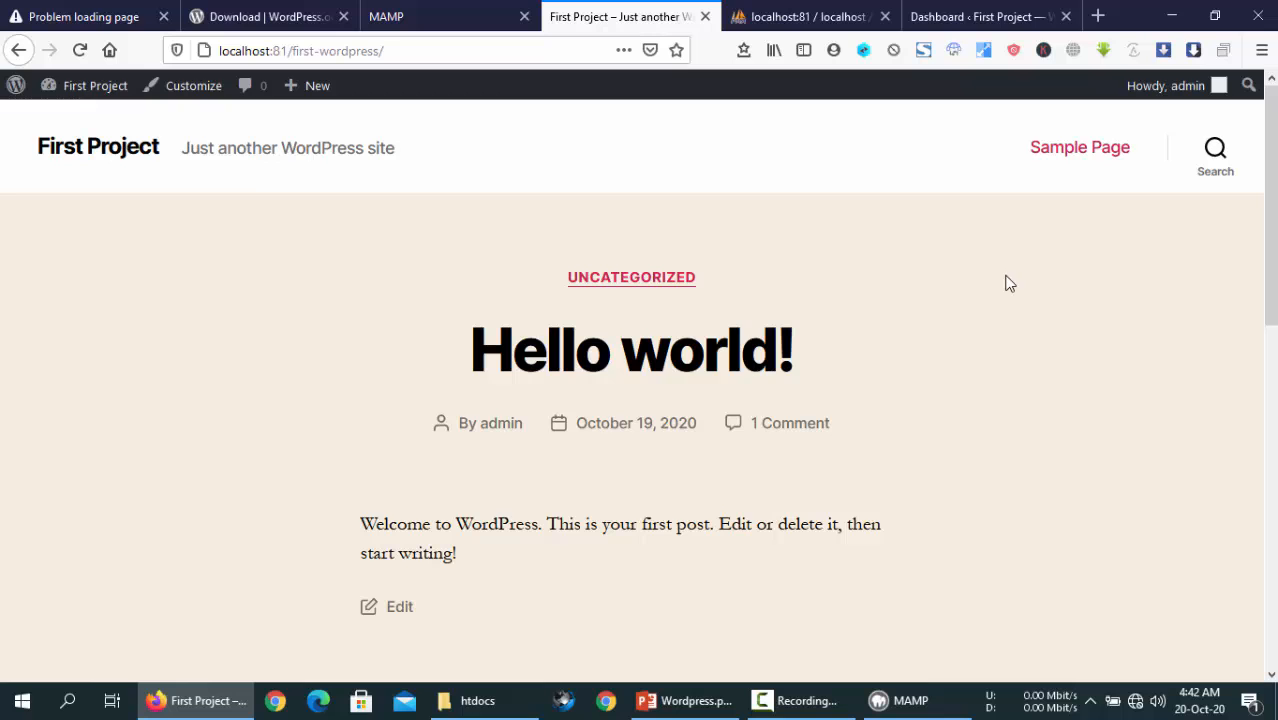
{"action": "left_click", "coordinate": [950, 12]}
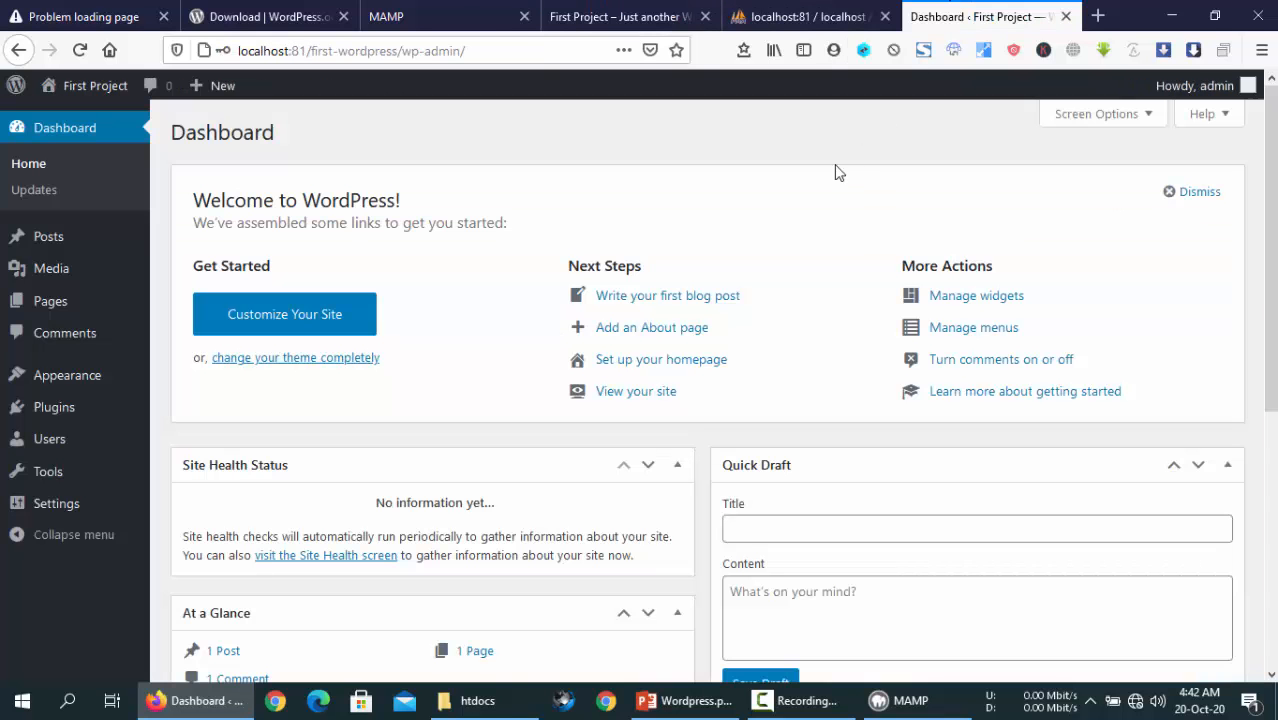
- Check that phpMyAdmin's 'first' database lists 12 wp_ tables, then go back to the Dashboard
{"action": "left_click", "coordinate": [810, 16]}
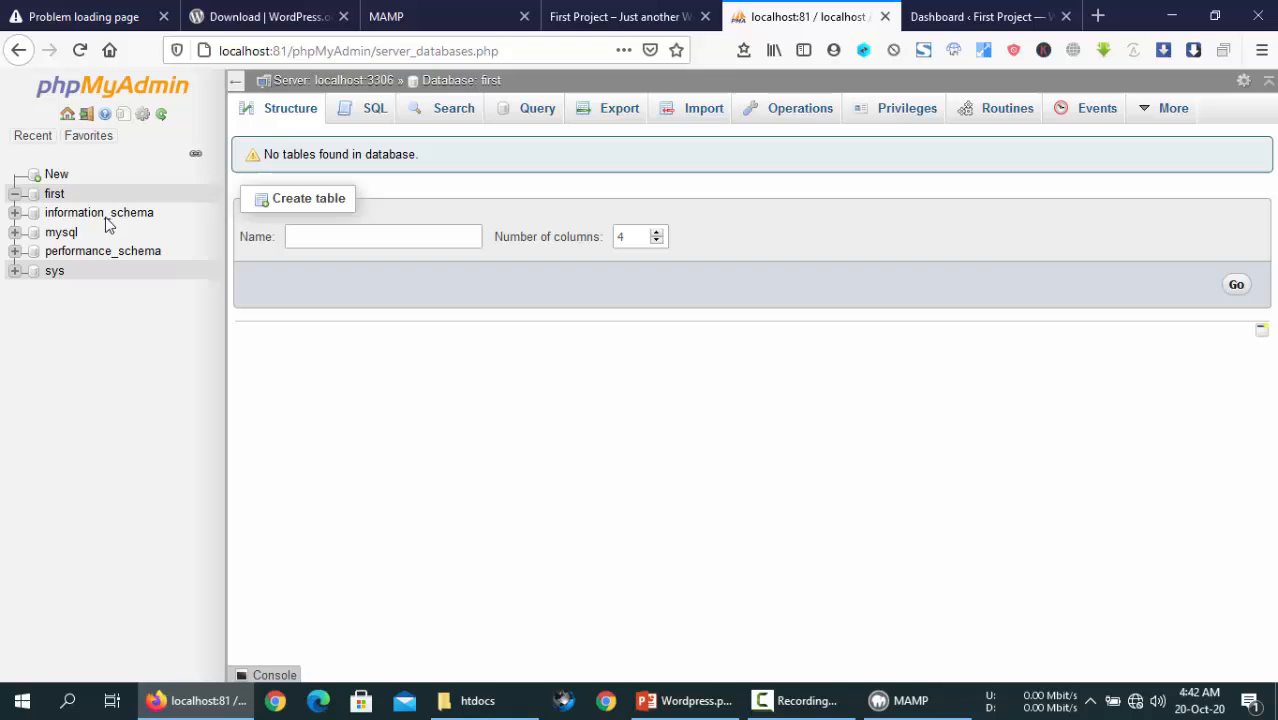
{"action": "left_click", "coordinate": [54, 195]}
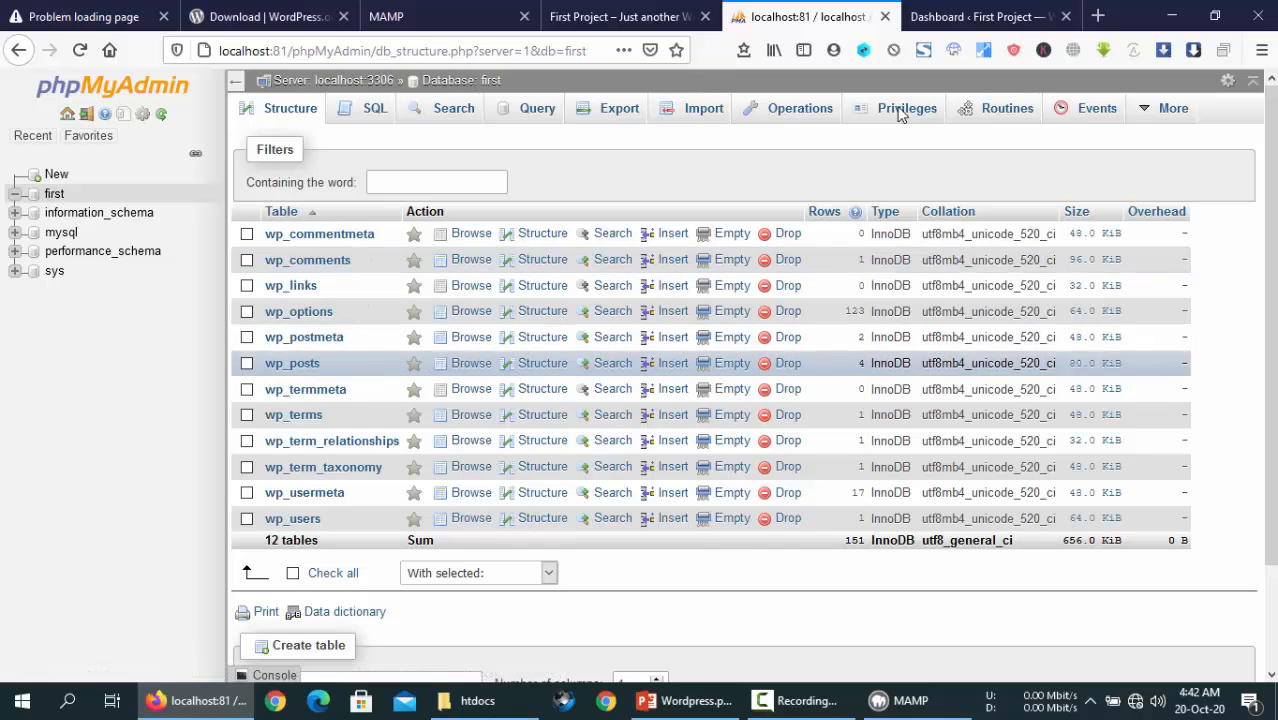
{"action": "left_click", "coordinate": [1036, 12]}
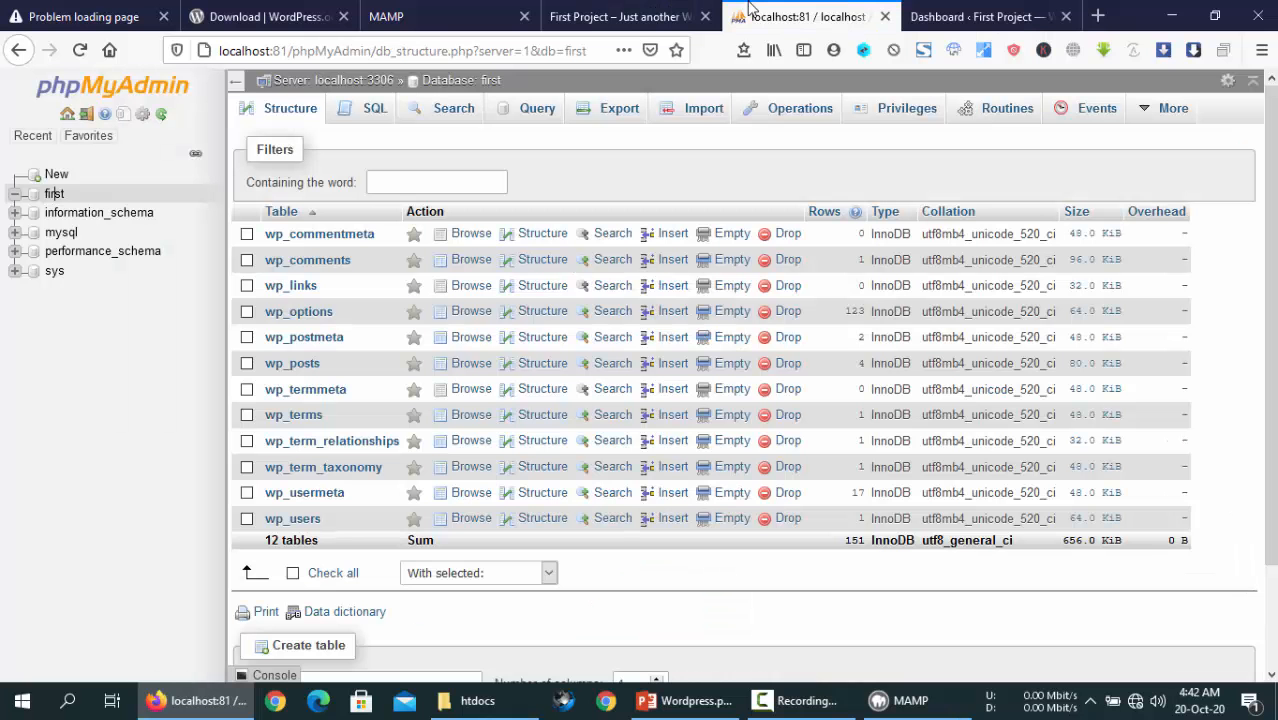
{"action": "left_click", "coordinate": [806, 16]}
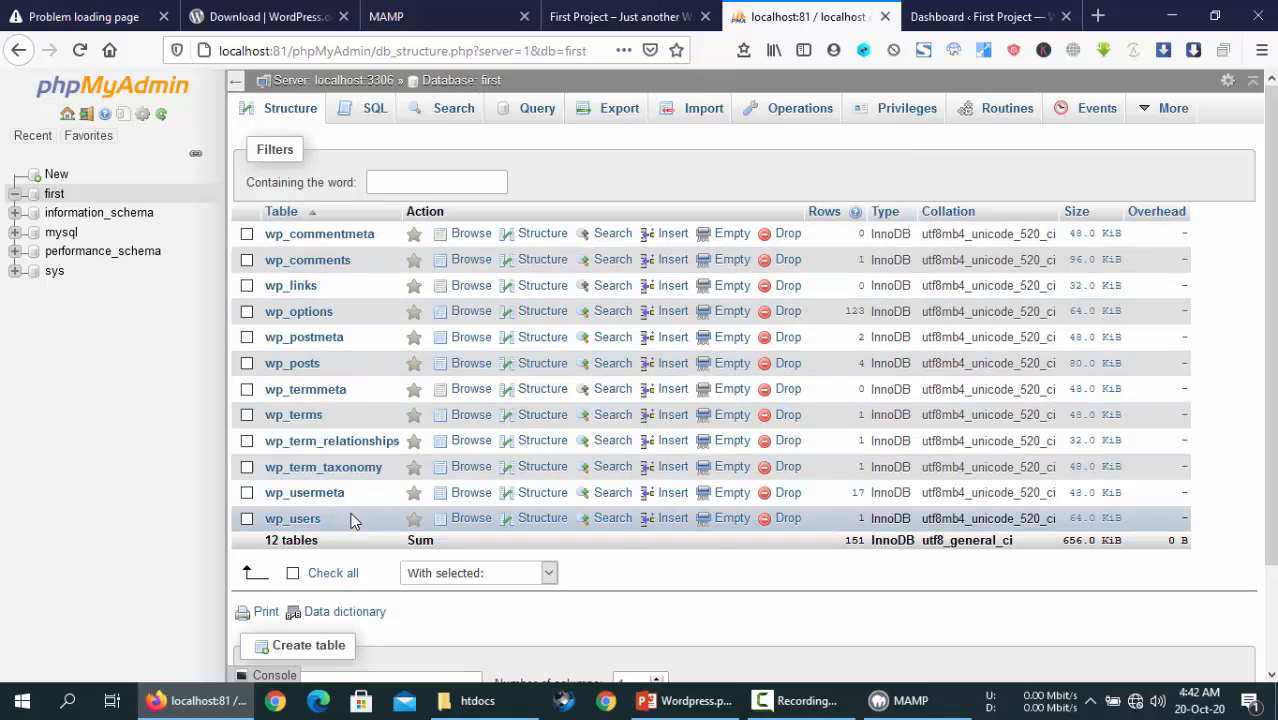
{"action": "left_click", "coordinate": [962, 16]}
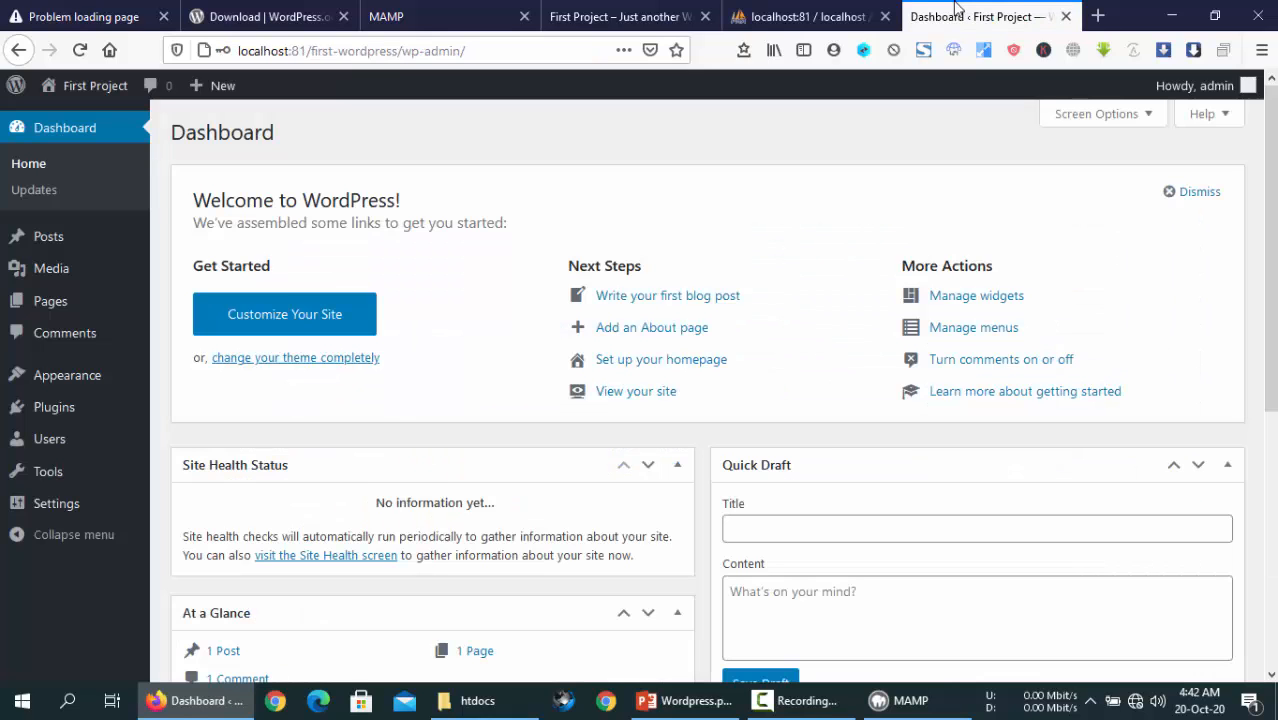